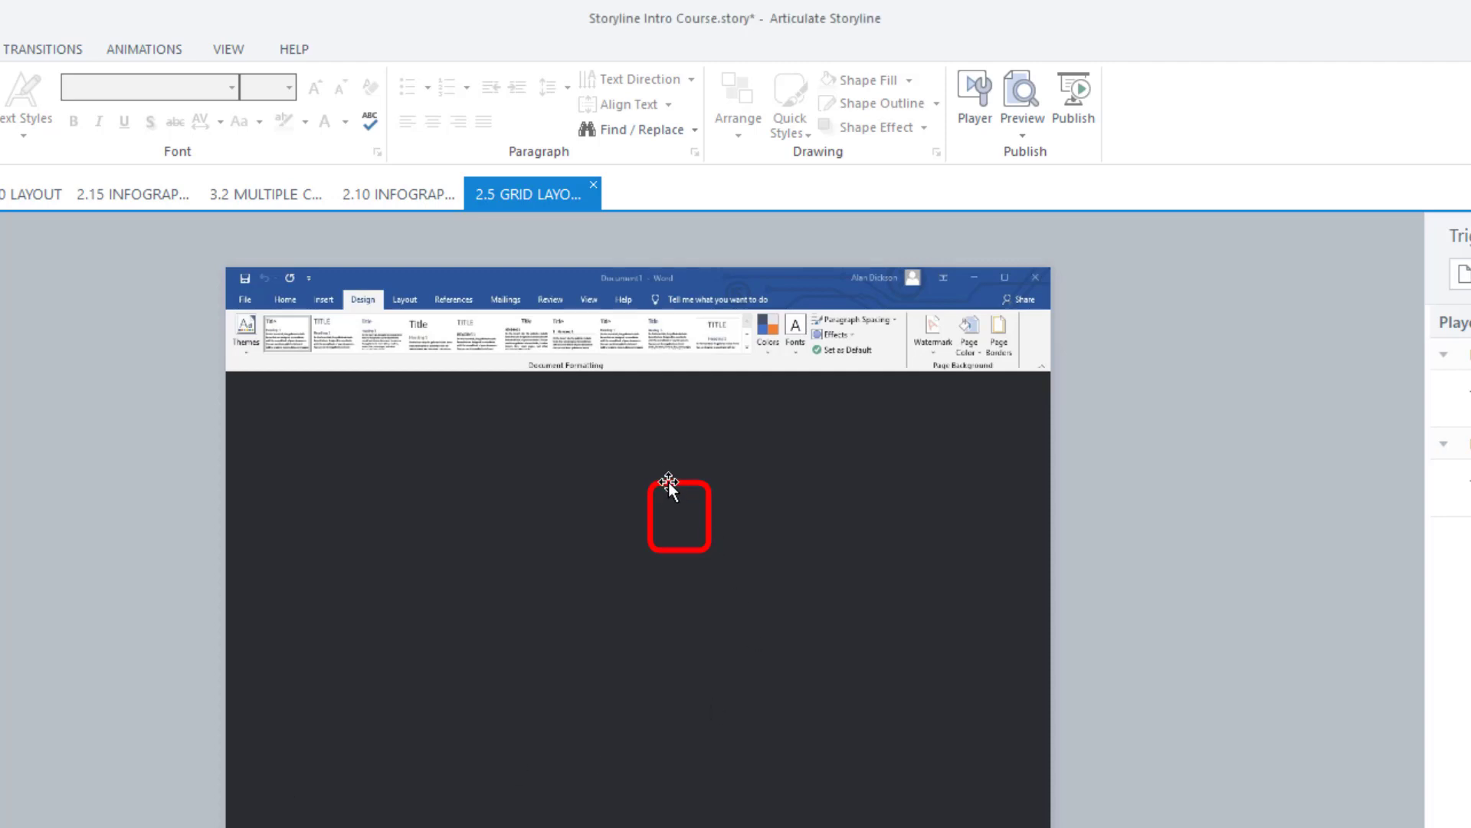
- Place the red box over the pictured Fonts button, check the Fonts layer, then reselect Rectangle 1 on the base layer
left_click_drag(669, 479, 784, 292)
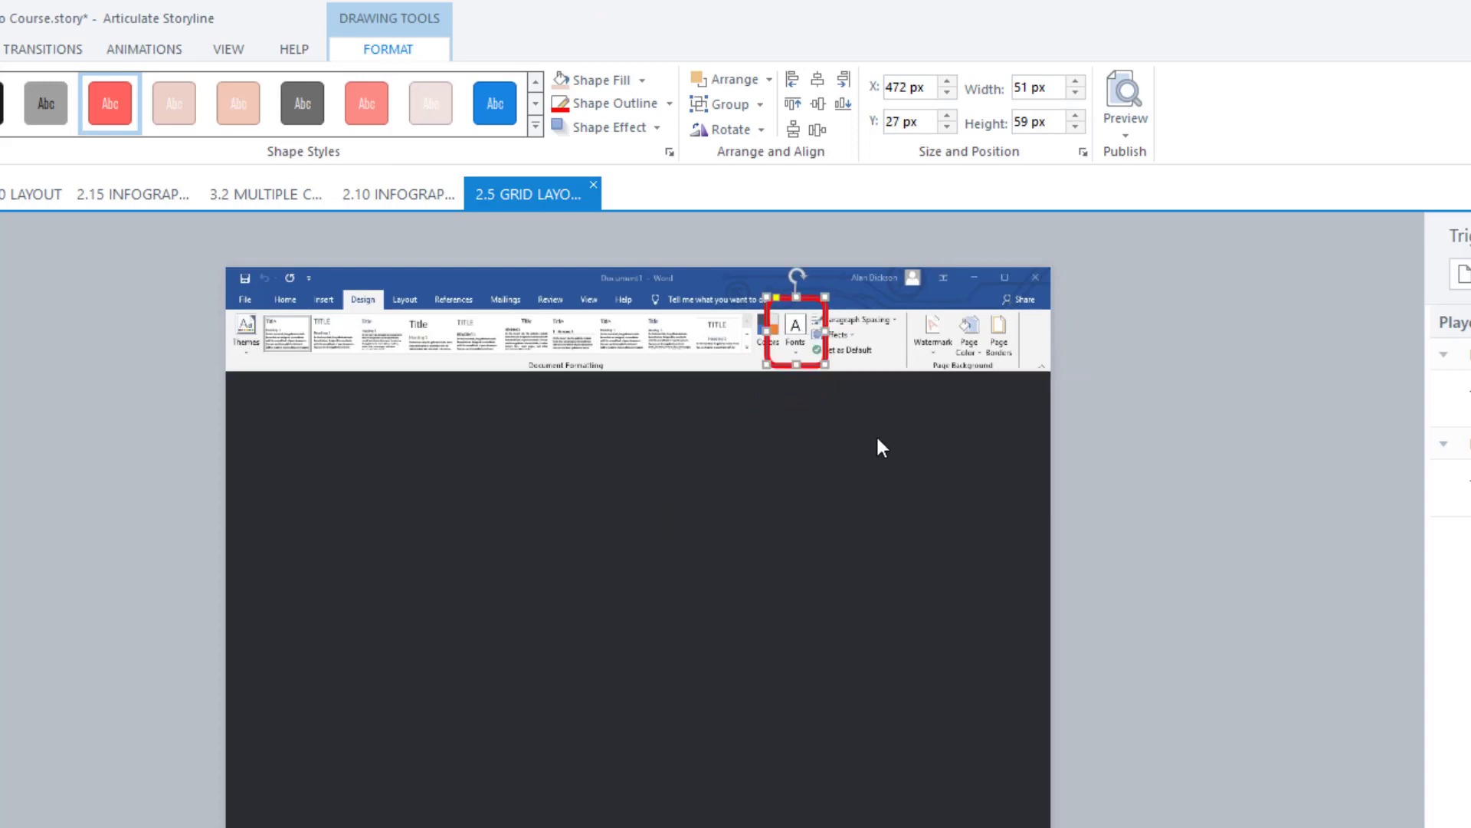
left_click(797, 437)
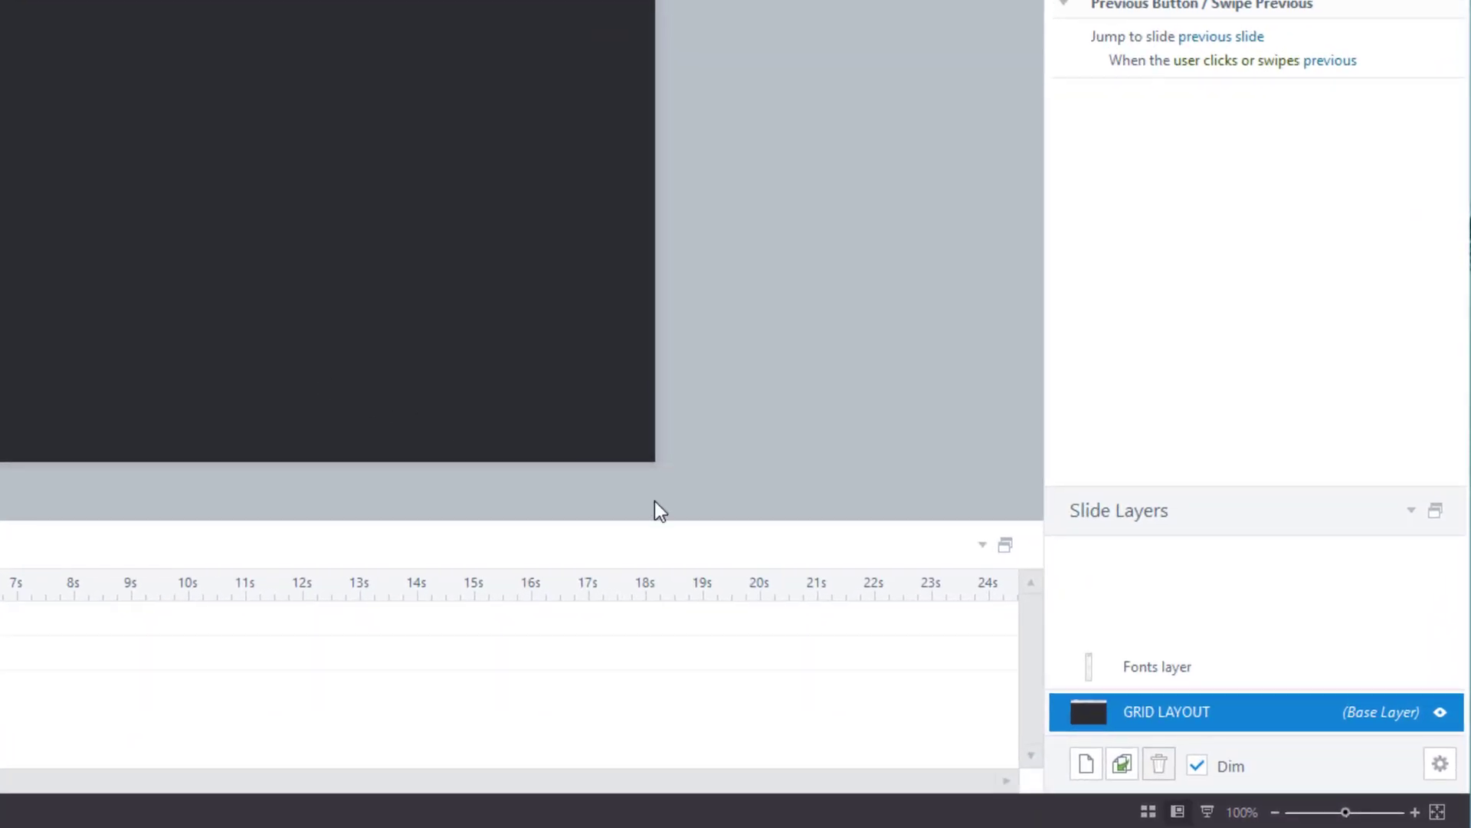
left_click(1197, 679)
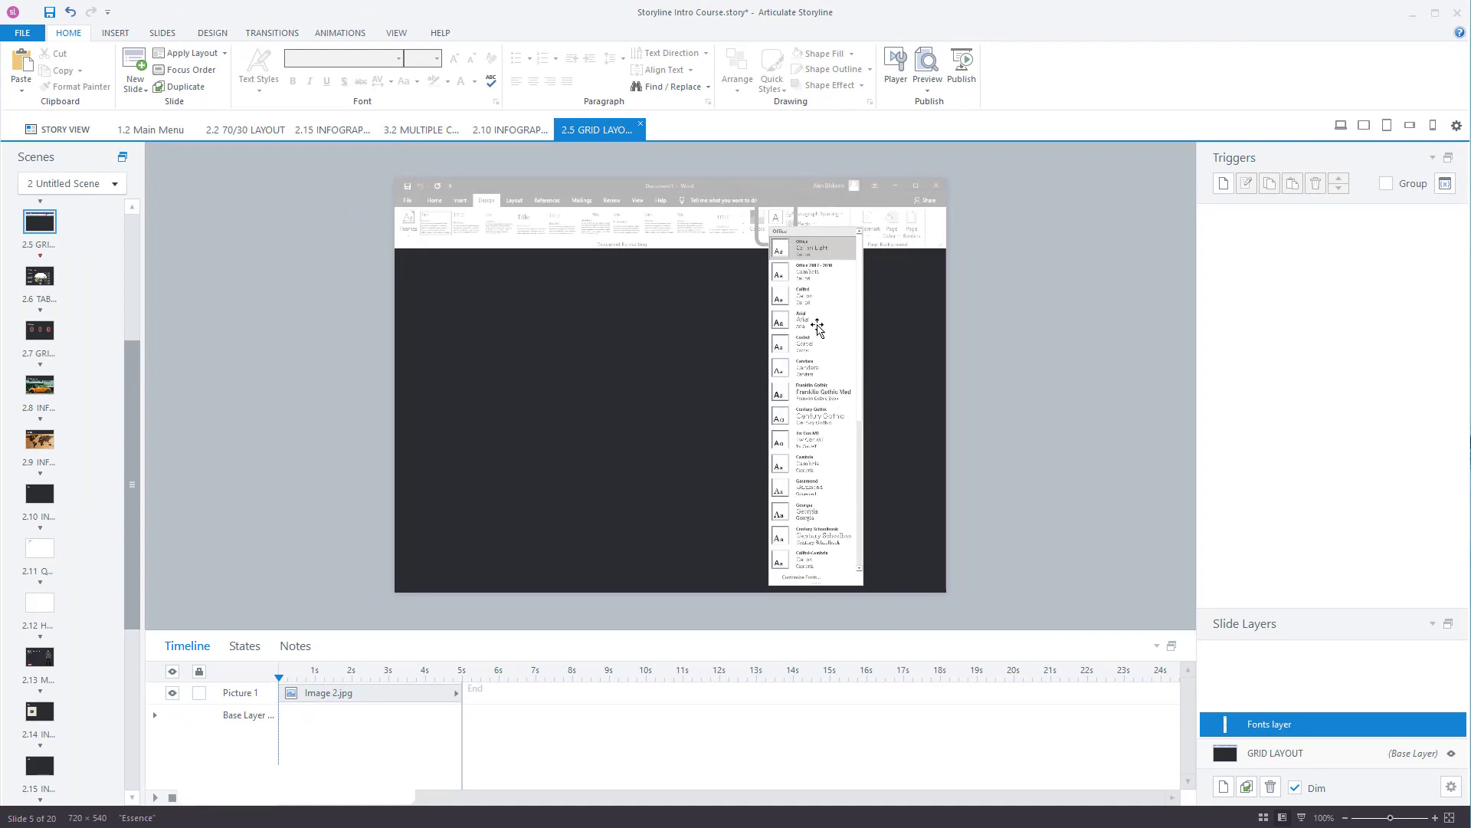
left_click_drag(837, 421, 507, 429)
key("ctrl+z")
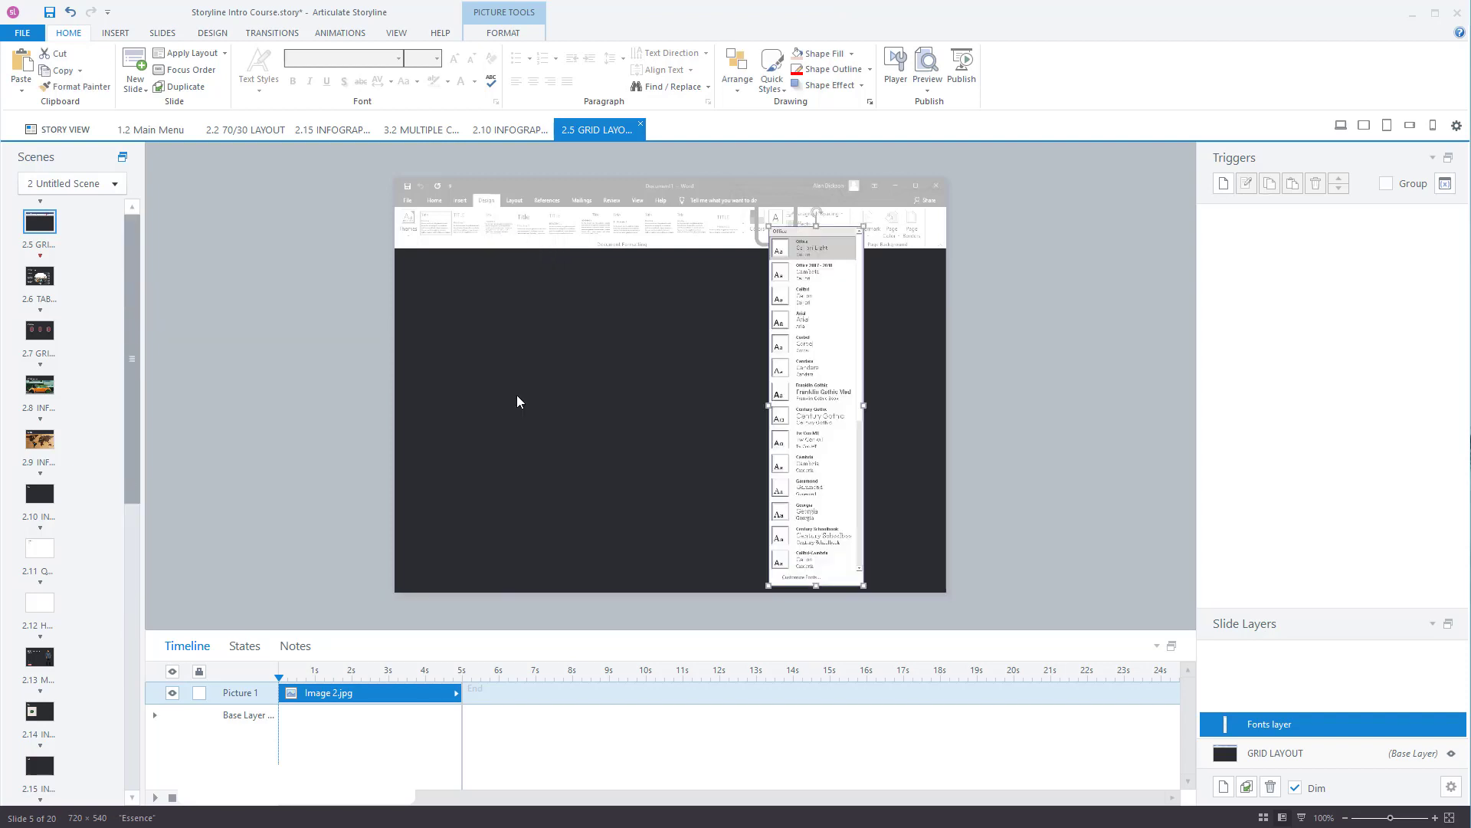
left_click(1260, 754)
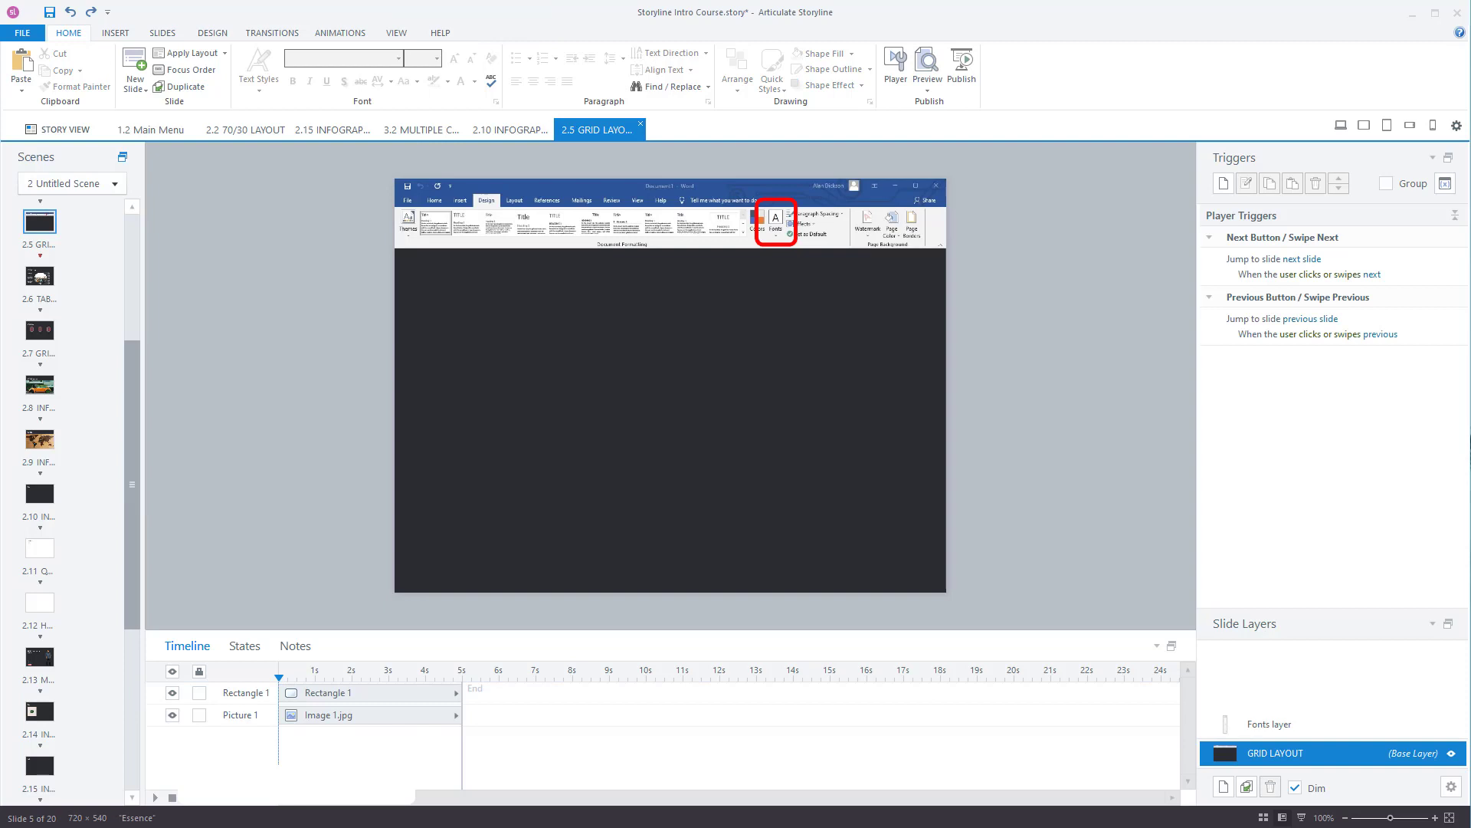
left_click(767, 248)
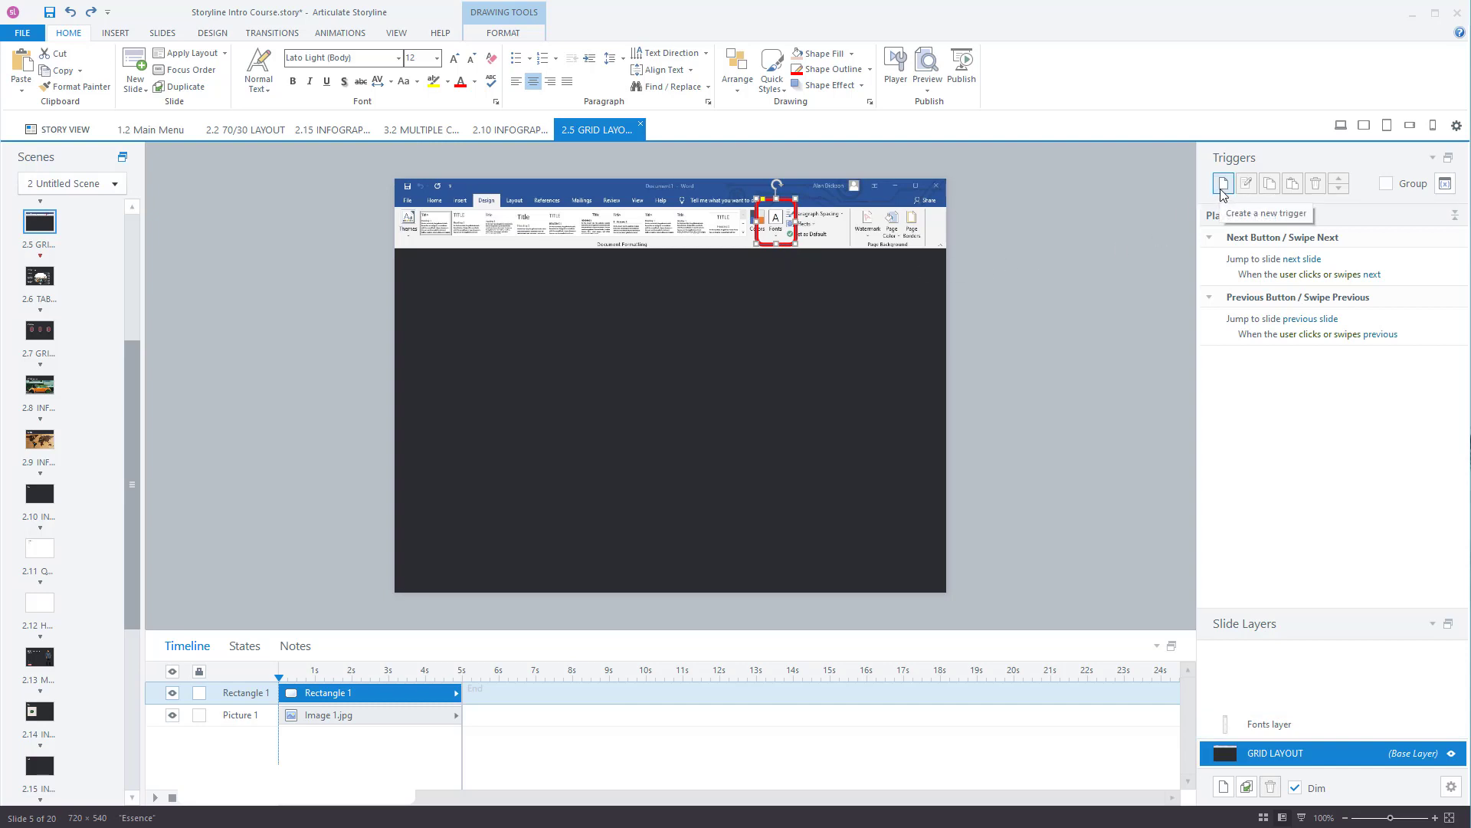
- Add a trigger to Rectangle 1: Show layer 'Fonts layer' when the user clicks Rectangle 1
left_click(1222, 192)
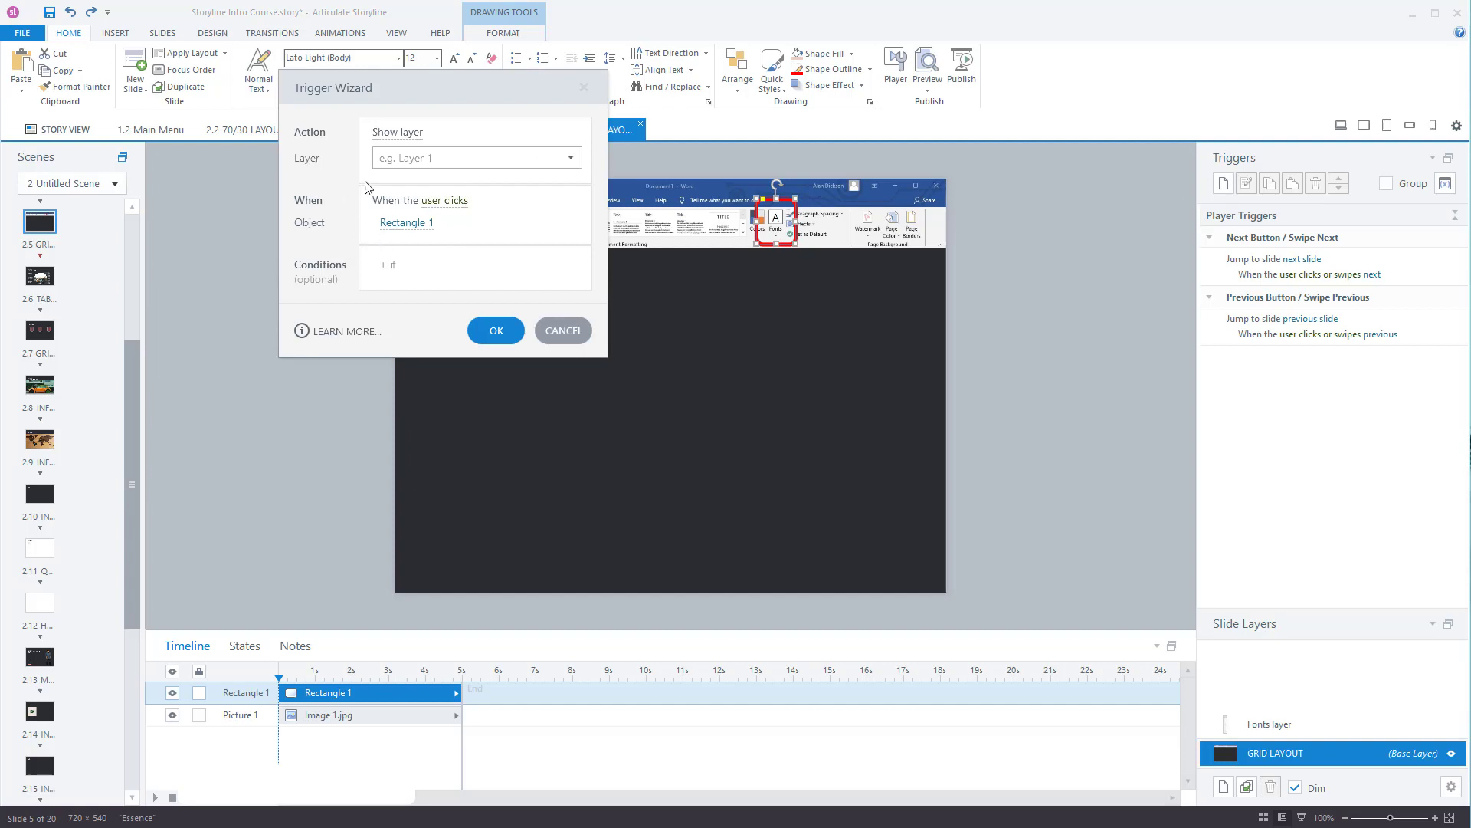
left_click(406, 136)
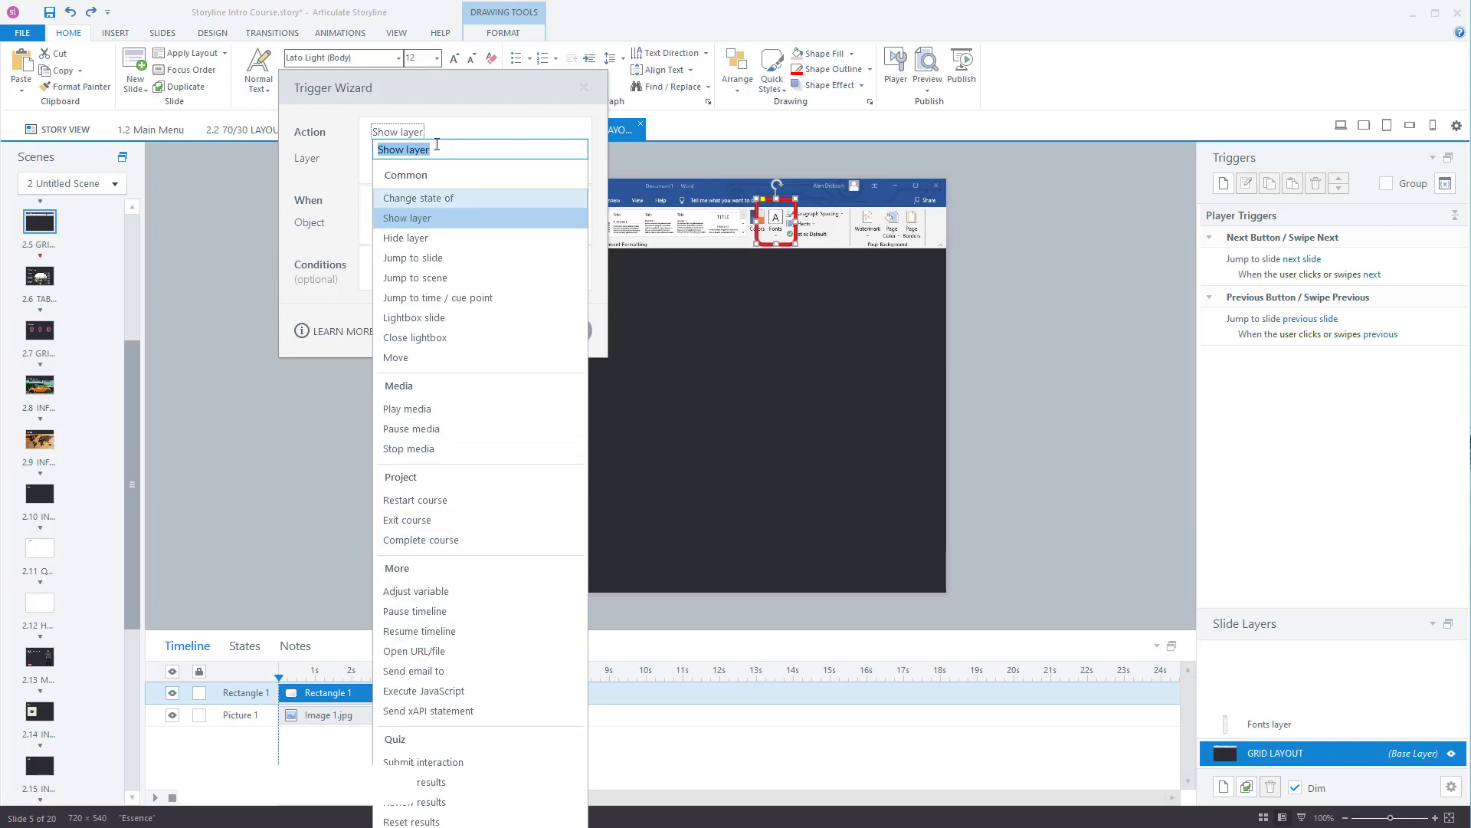
left_click(442, 218)
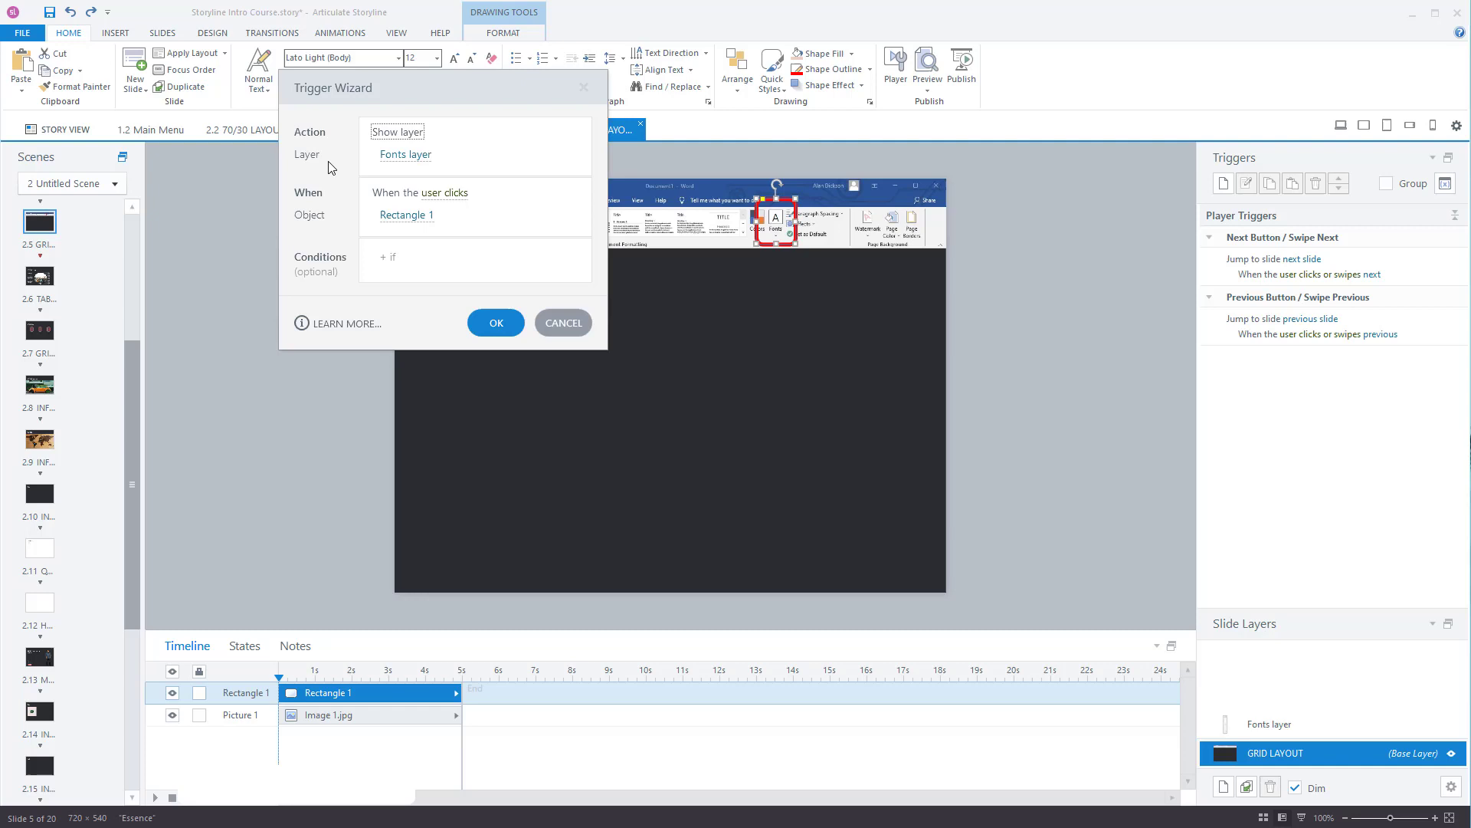
left_click(412, 158)
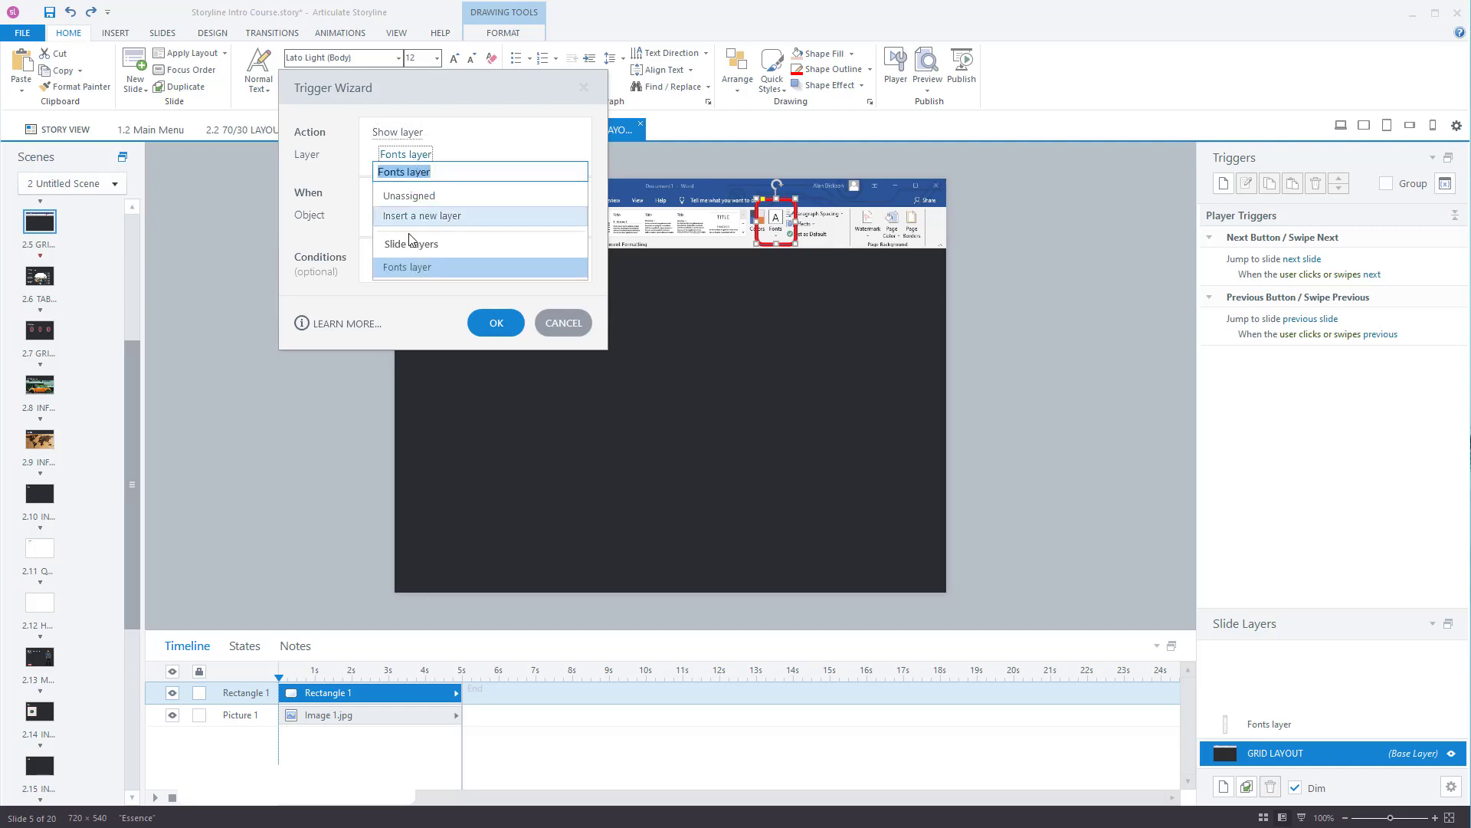
left_click(427, 269)
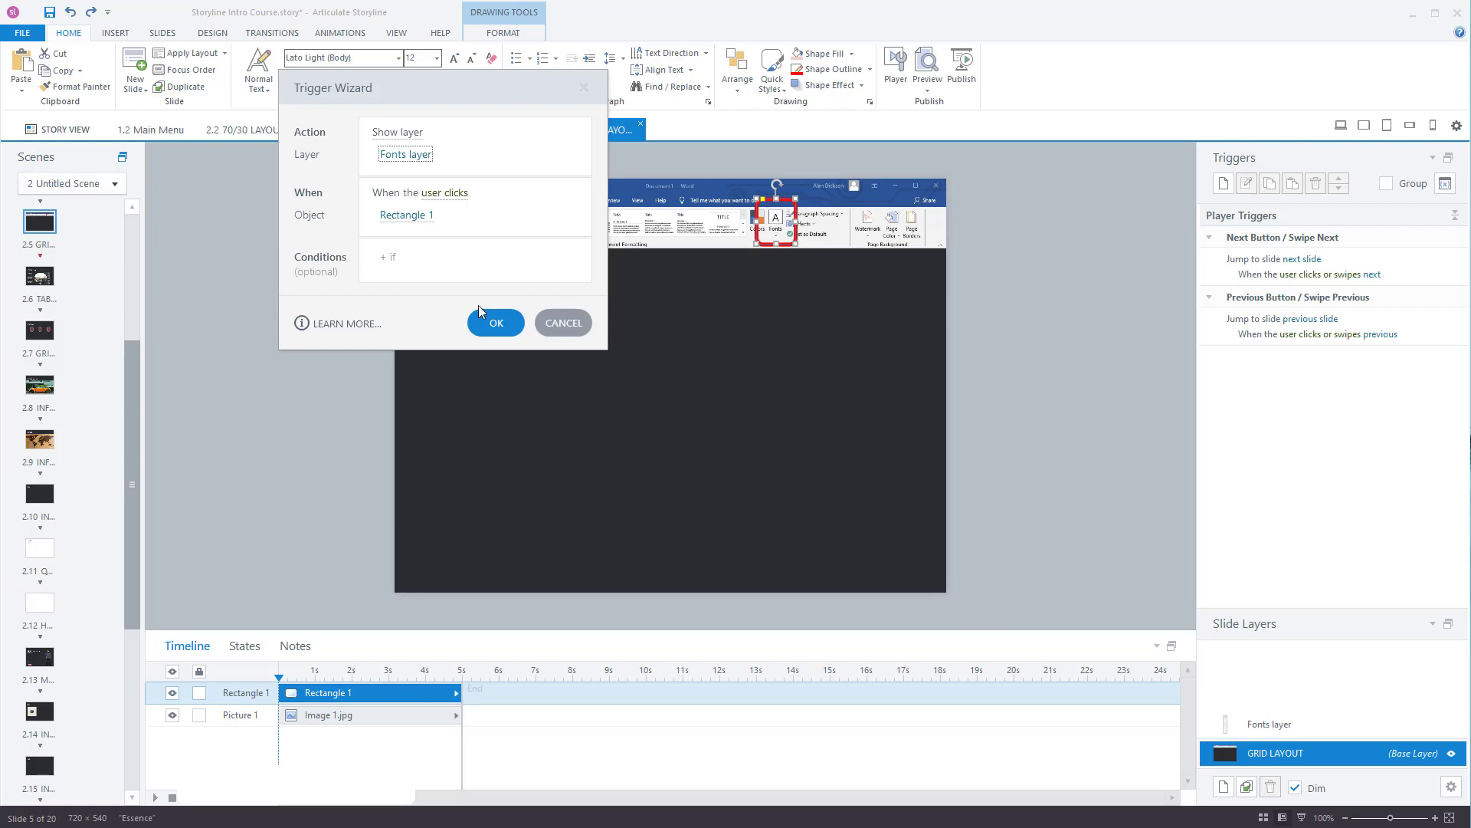
left_click(449, 201)
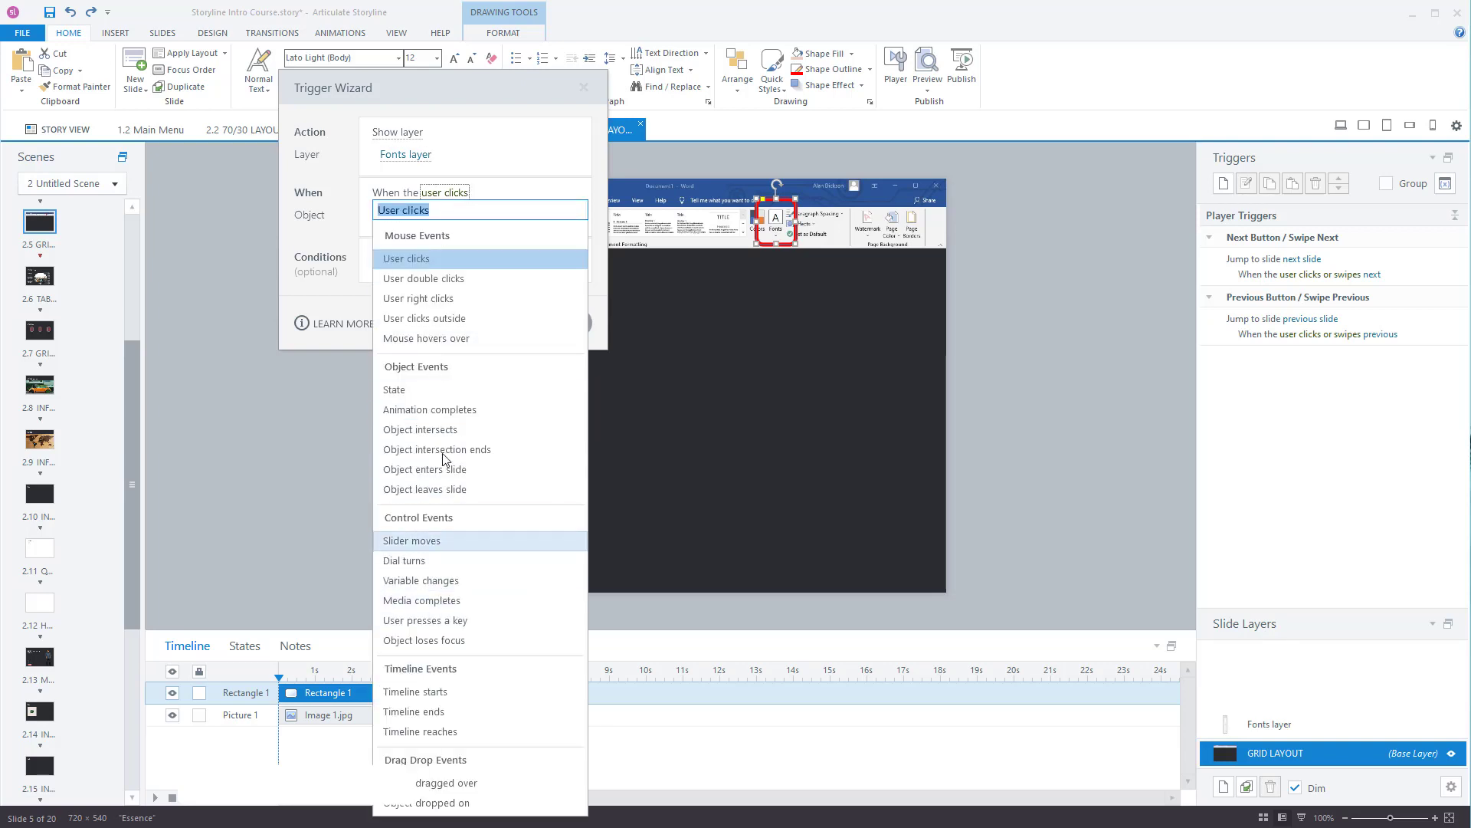
left_click(497, 209)
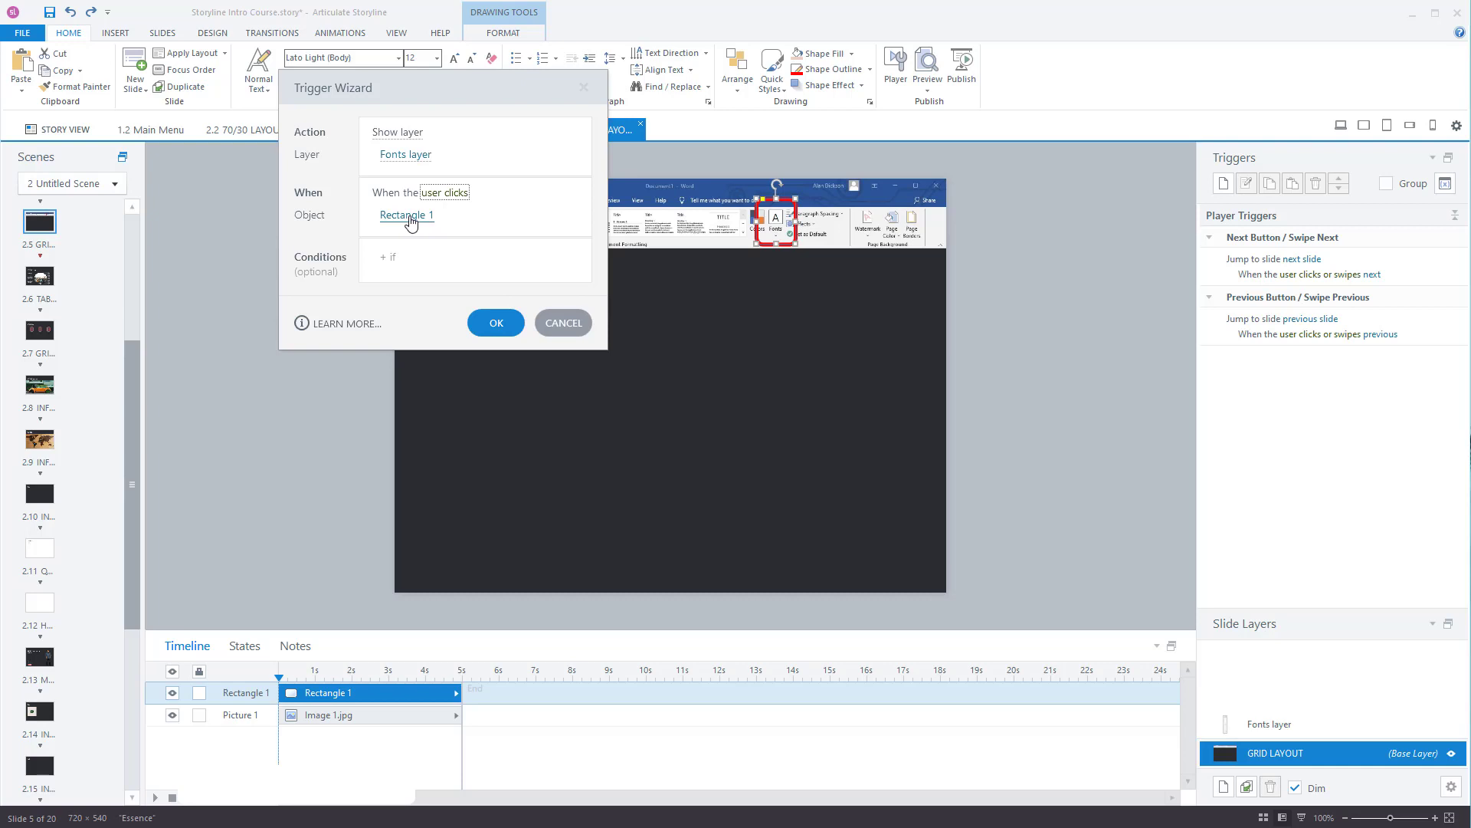
left_click(410, 217)
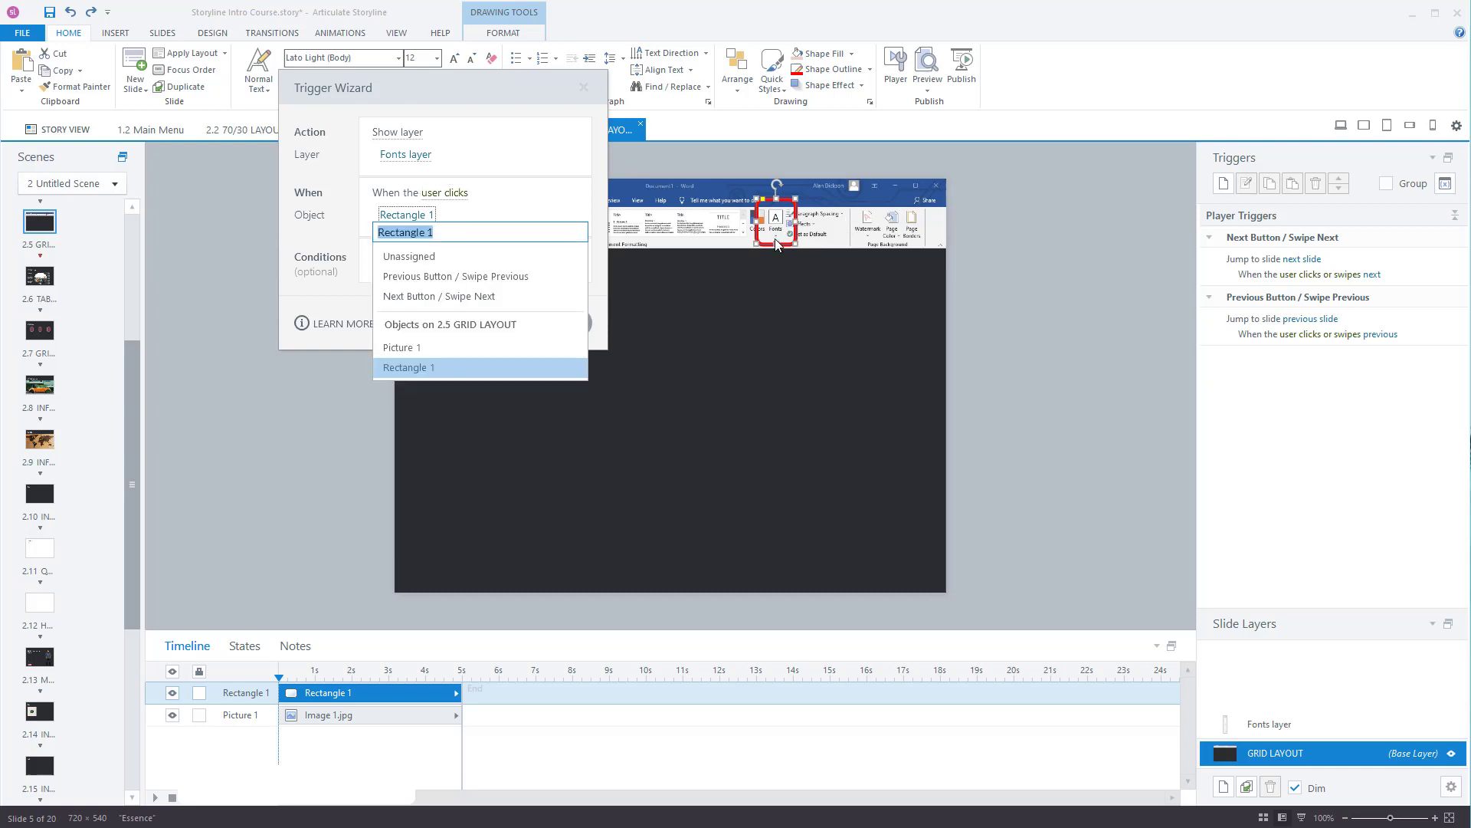
left_click(736, 338)
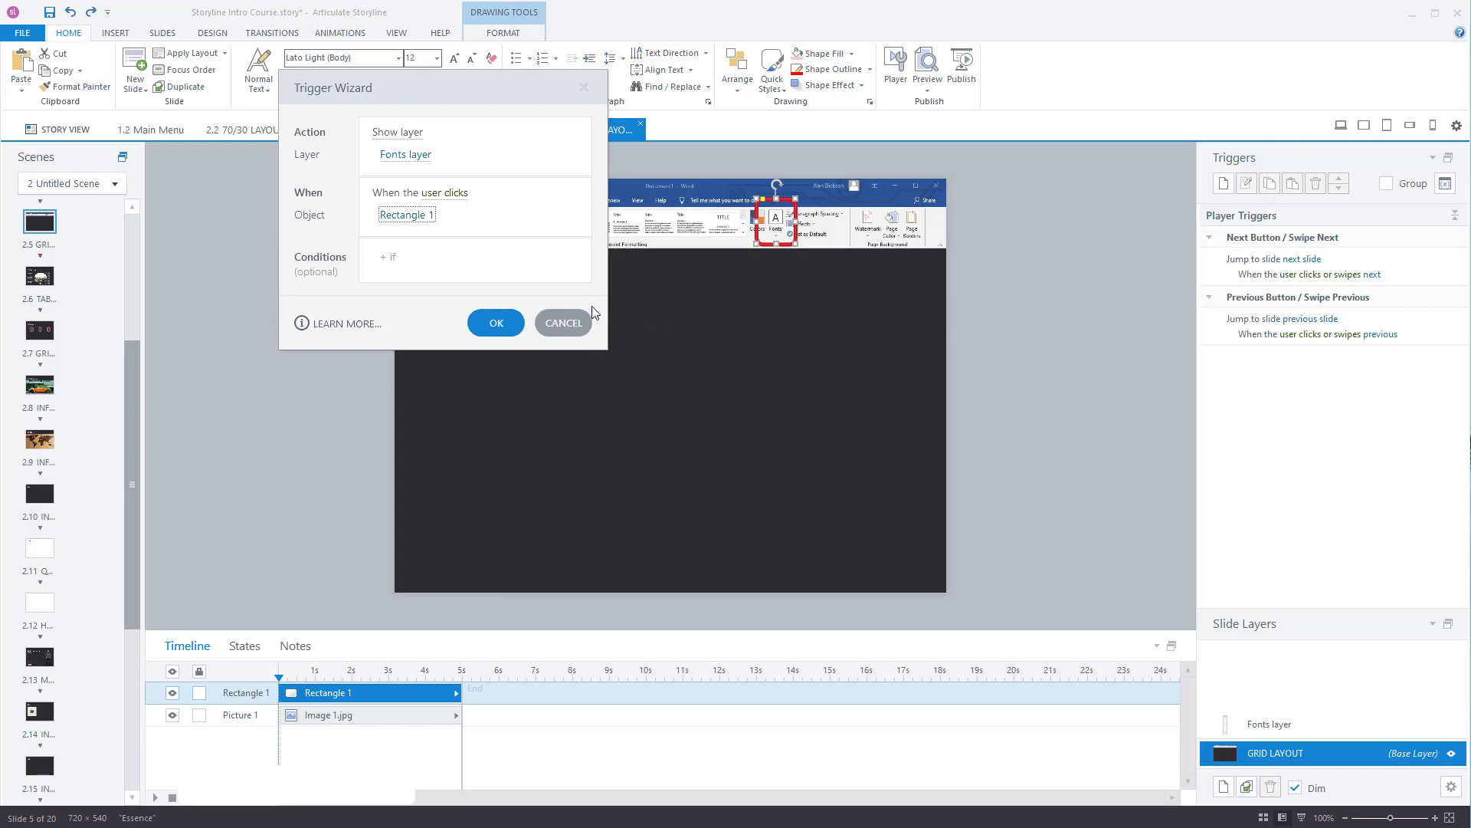
left_click(492, 322)
left_click(1046, 370)
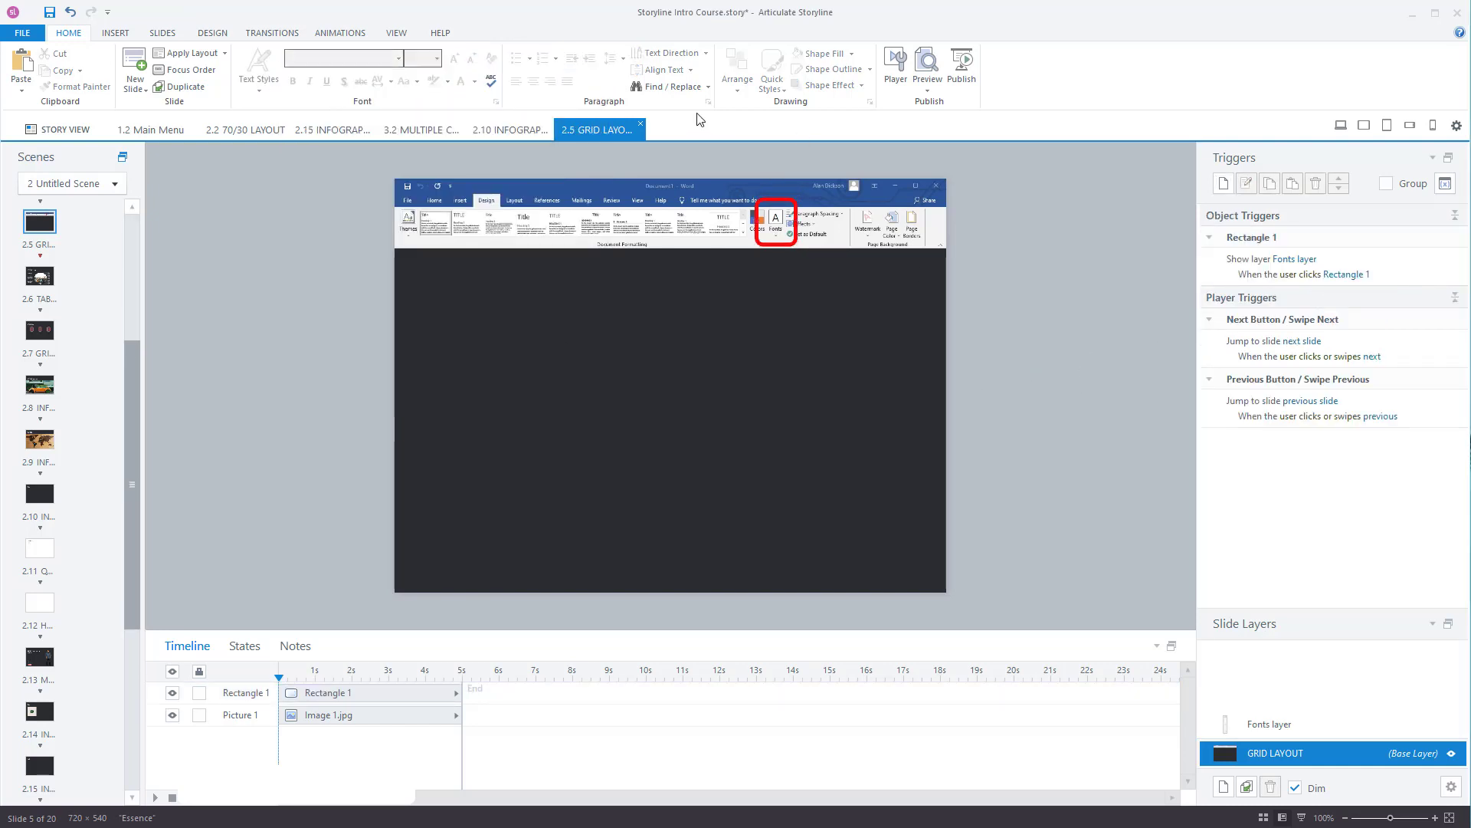
- Preview this slide only and click the red Fonts hotspot to reveal the font list
left_click(931, 92)
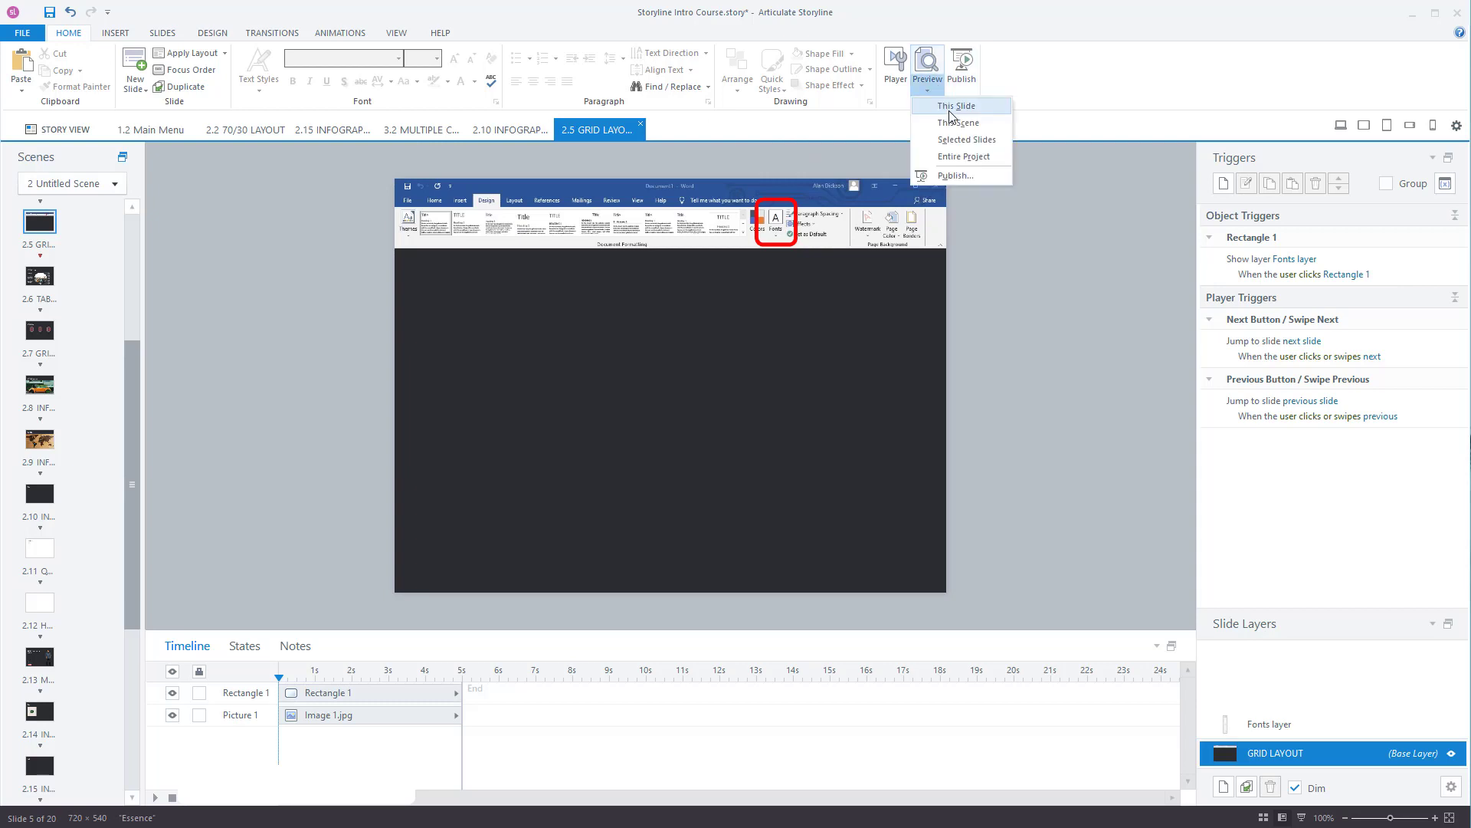
left_click(950, 109)
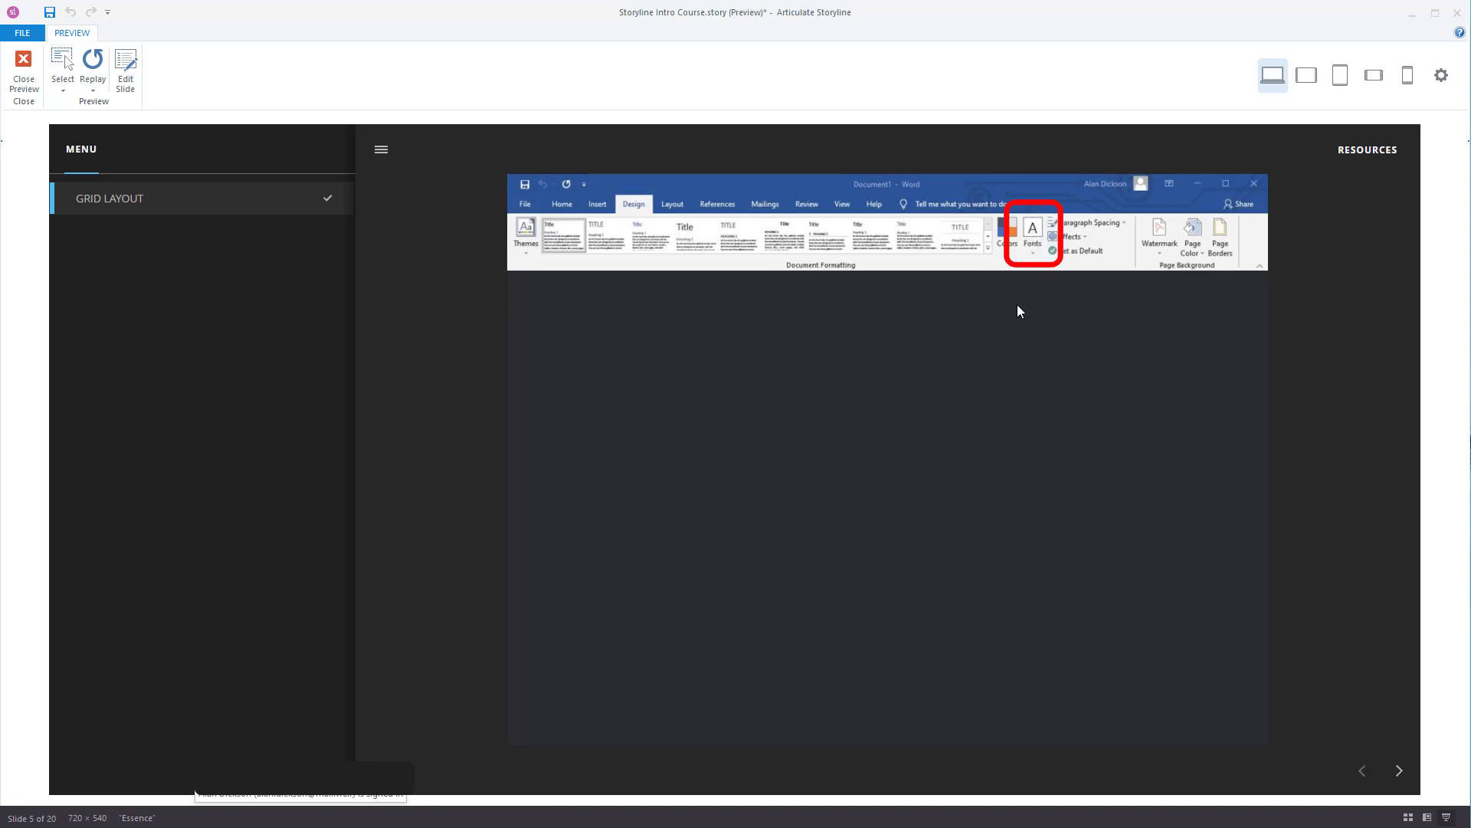
left_click(1029, 264)
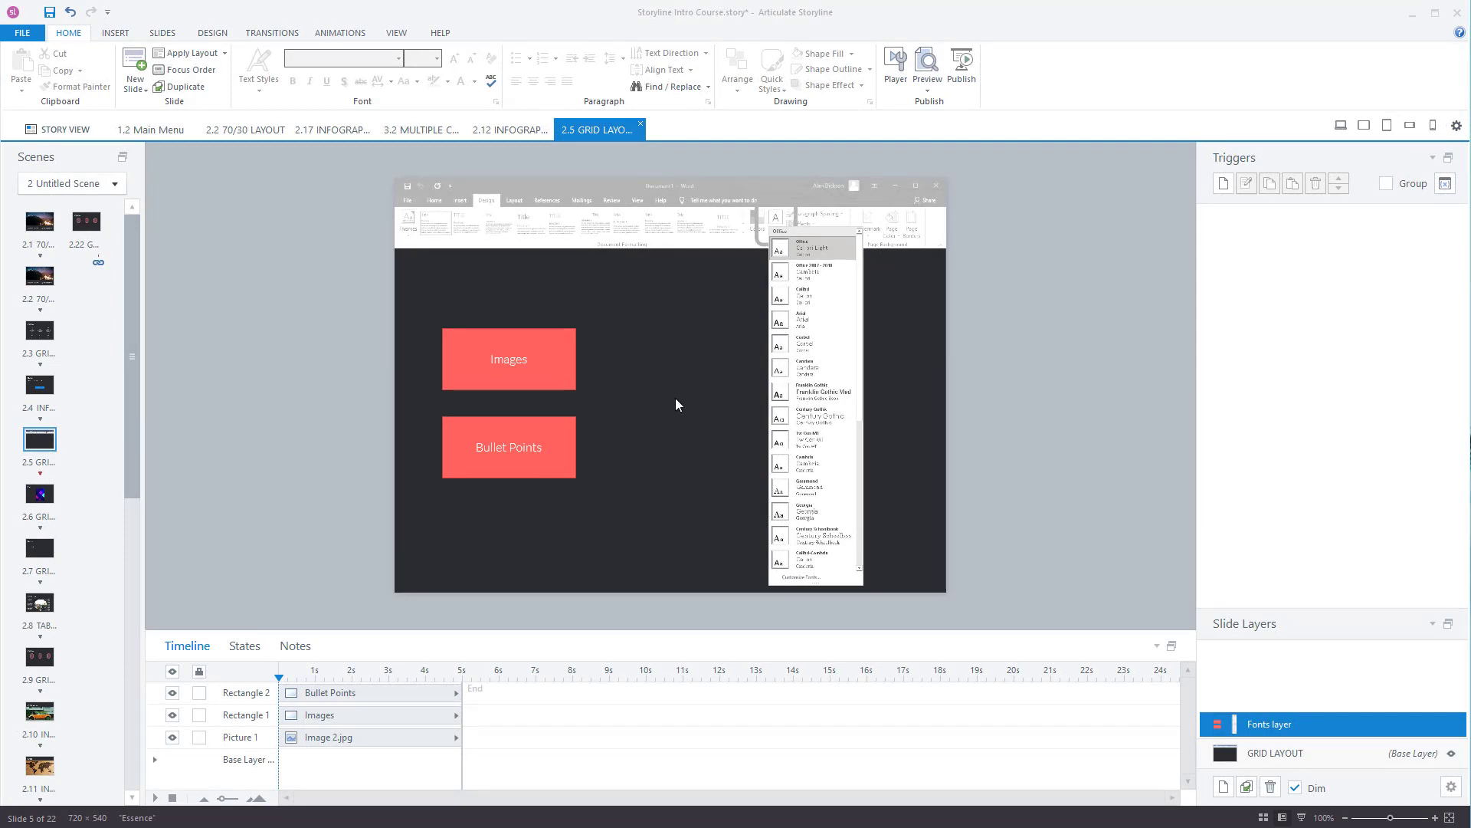
- Rename slide 2.6 to 'Images' and slide 2.7 to 'Bullet Points'
left_click(572, 366)
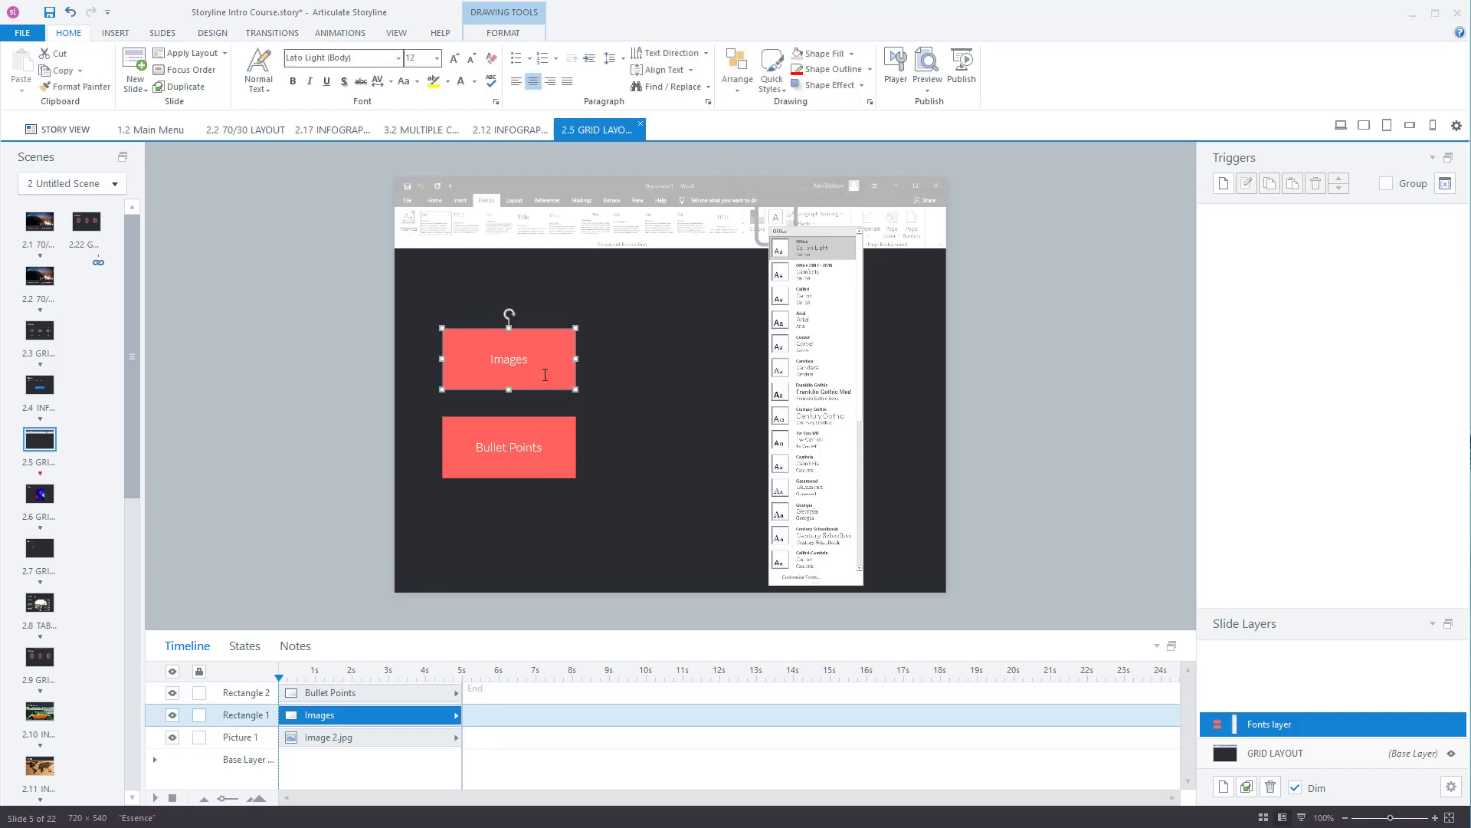
left_click(40, 495)
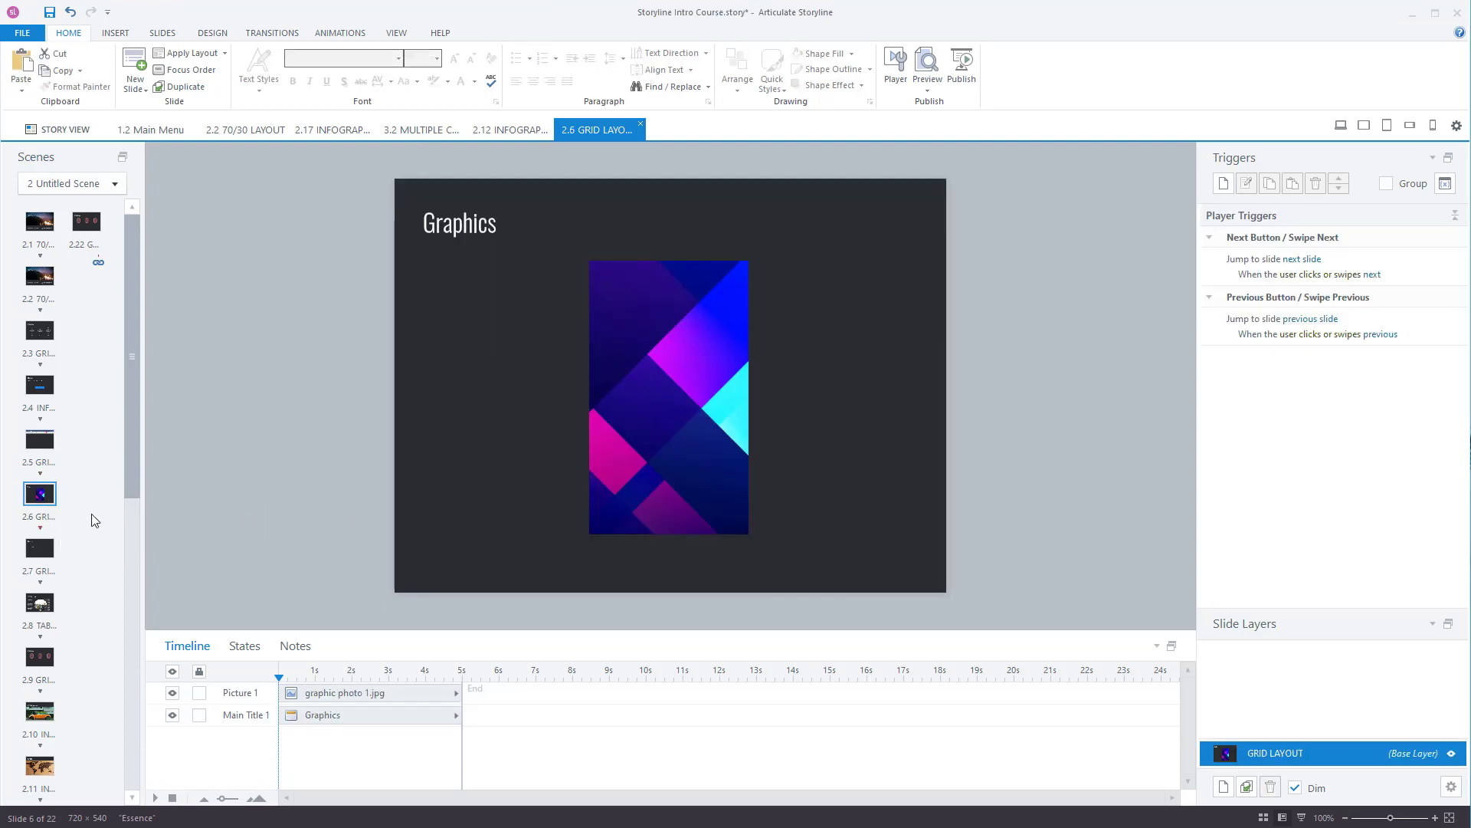
right_click(48, 506)
left_click(105, 591)
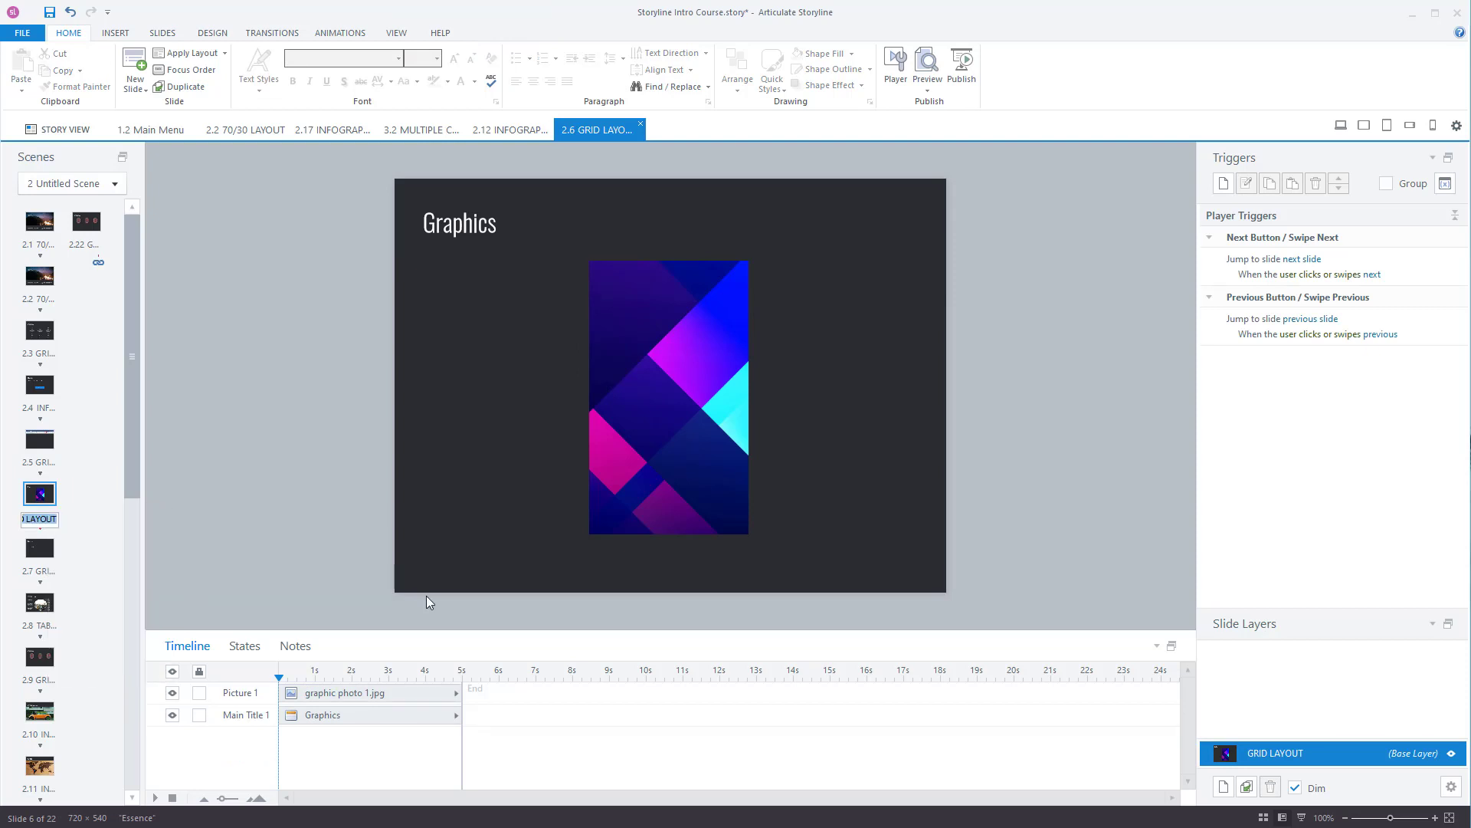
type("Ima...")
left_click(45, 551)
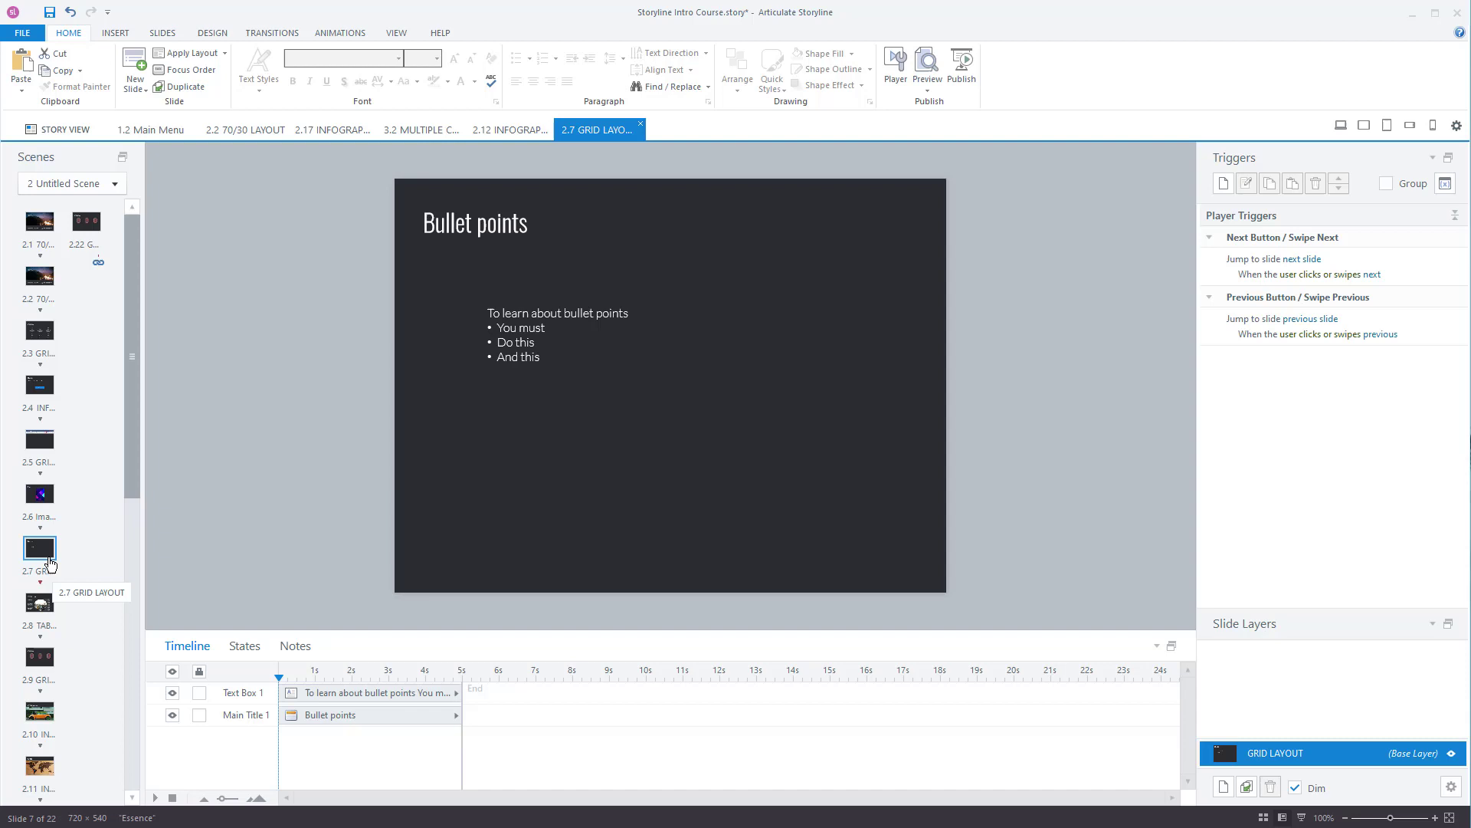
right_click(49, 565)
left_click(127, 638)
type("Bul")
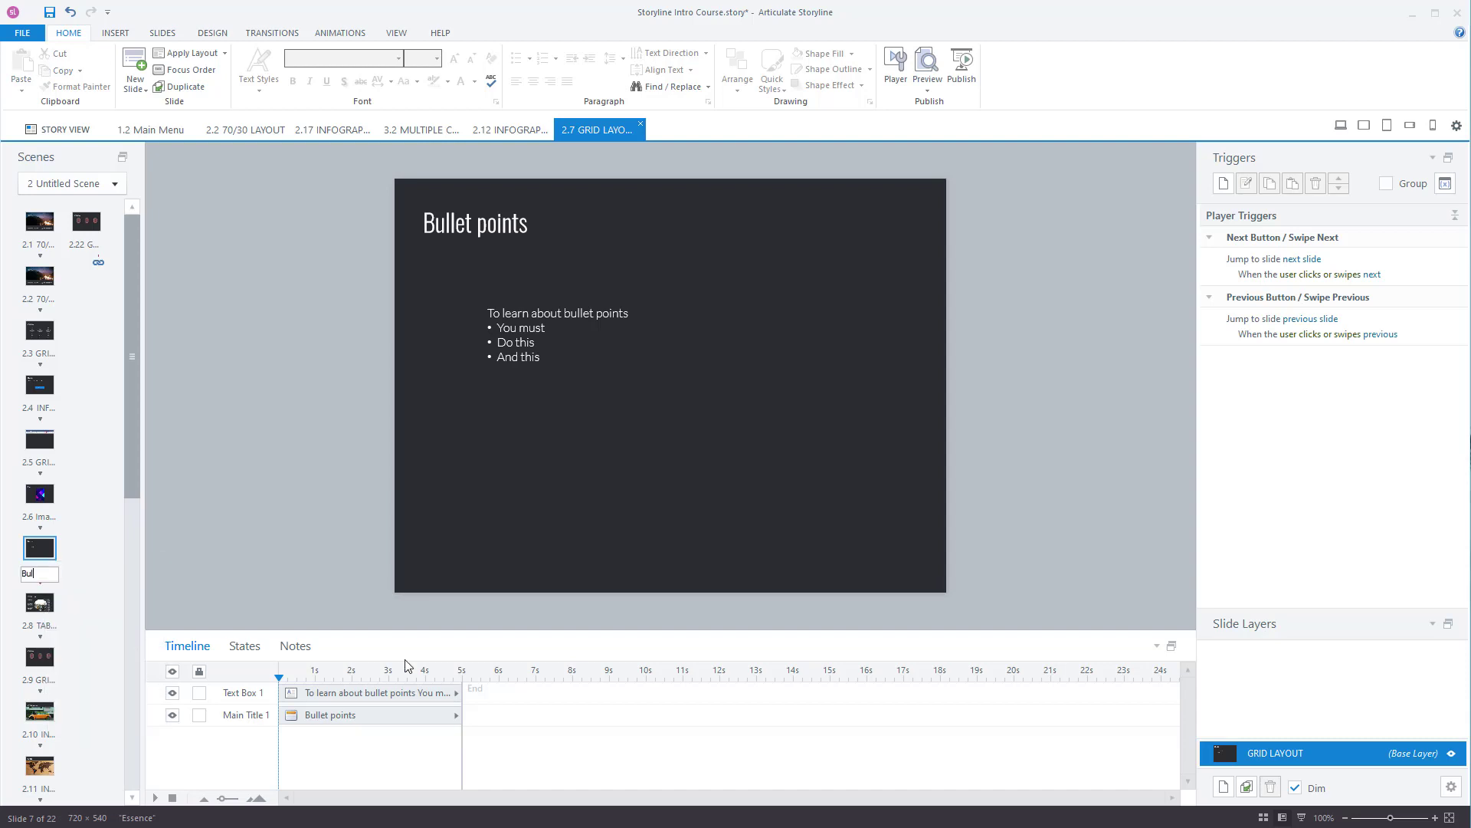
type("let Points")
key("Return")
- Return to the 2.5 GRID LAYOUT slide and select the Images box
left_click(38, 443)
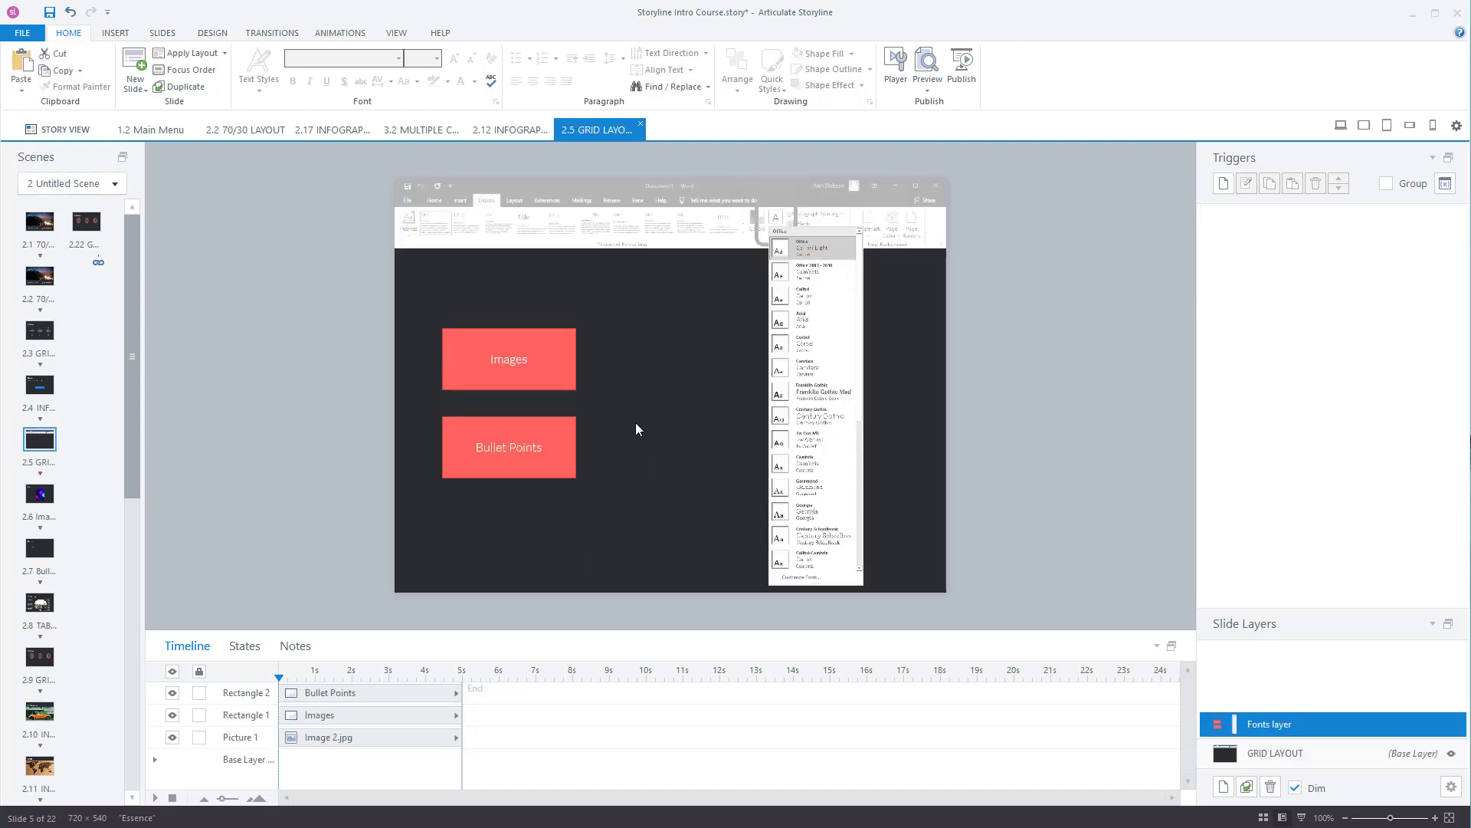
left_click(562, 389)
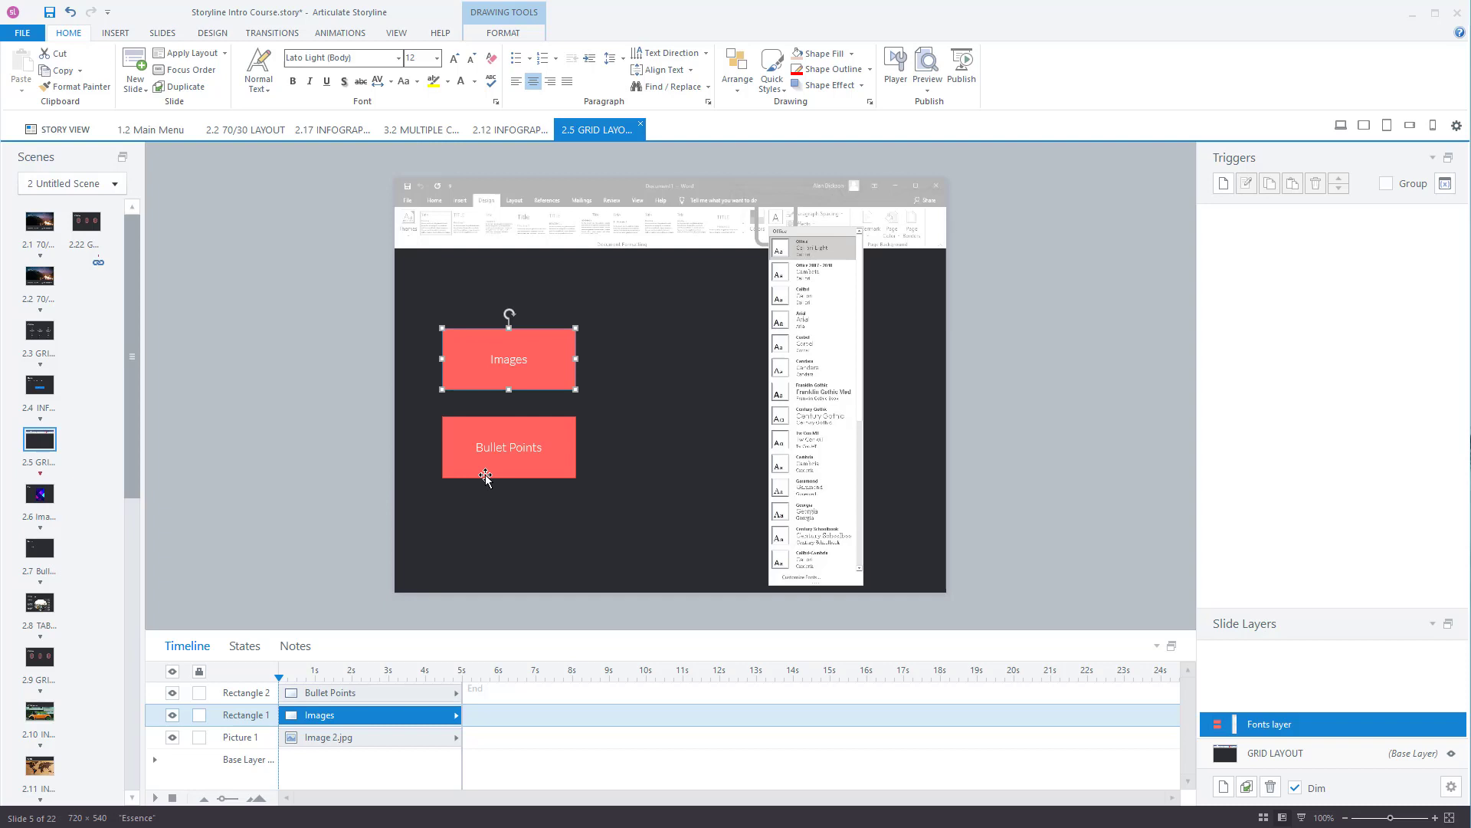
left_click(541, 459)
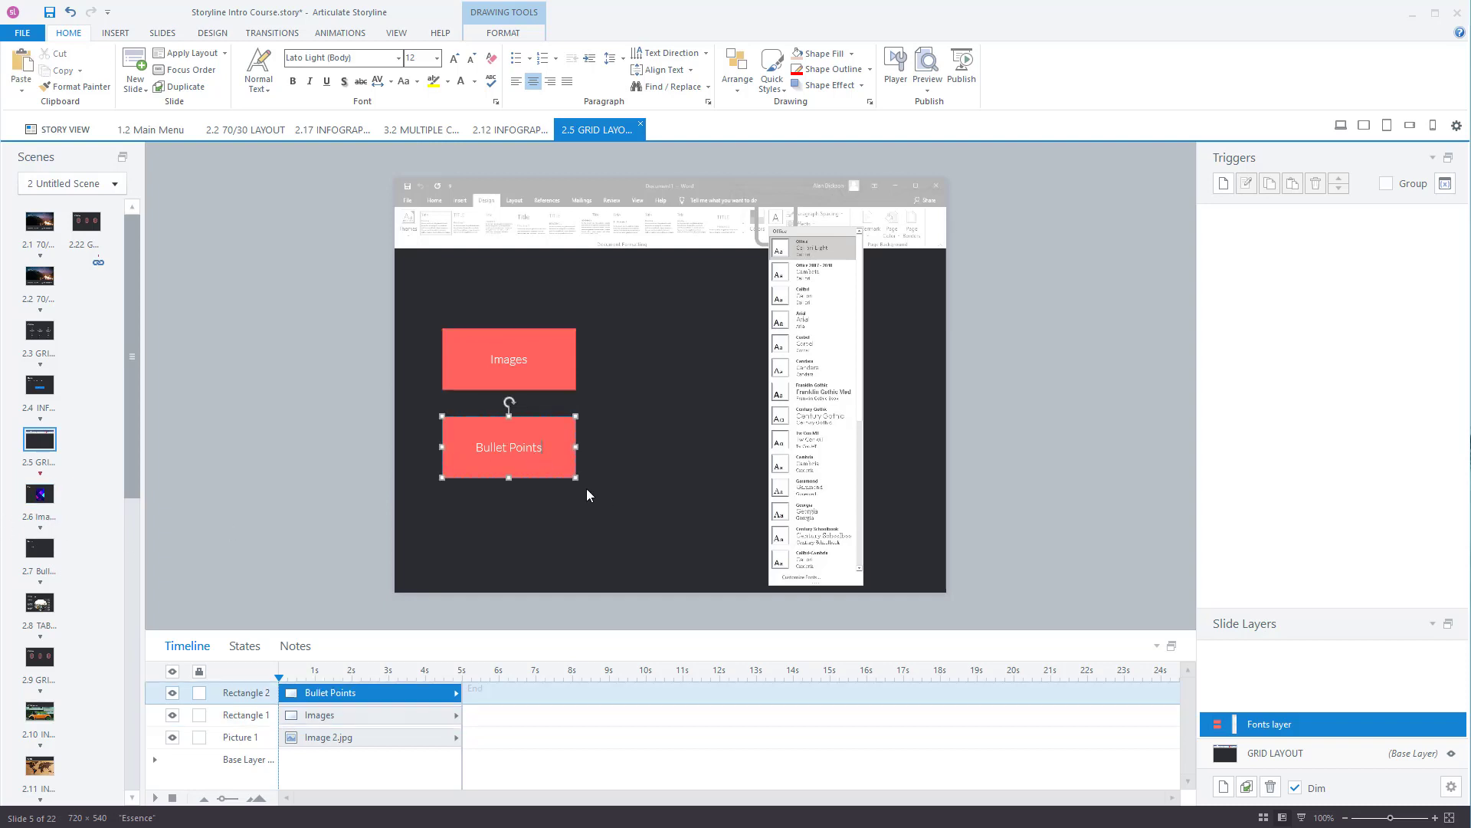
left_click(49, 563)
left_click(47, 446)
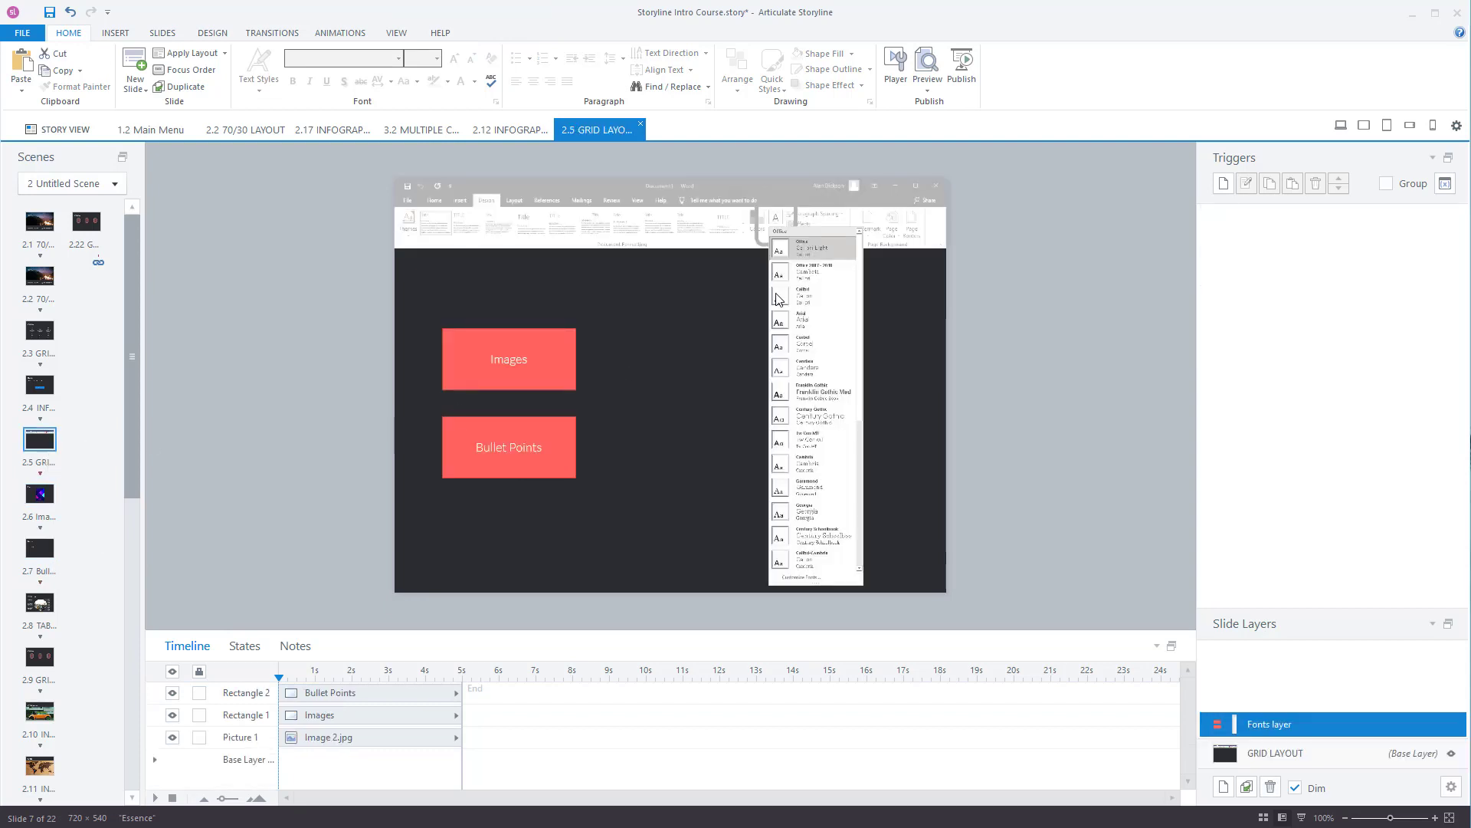
left_click(551, 368)
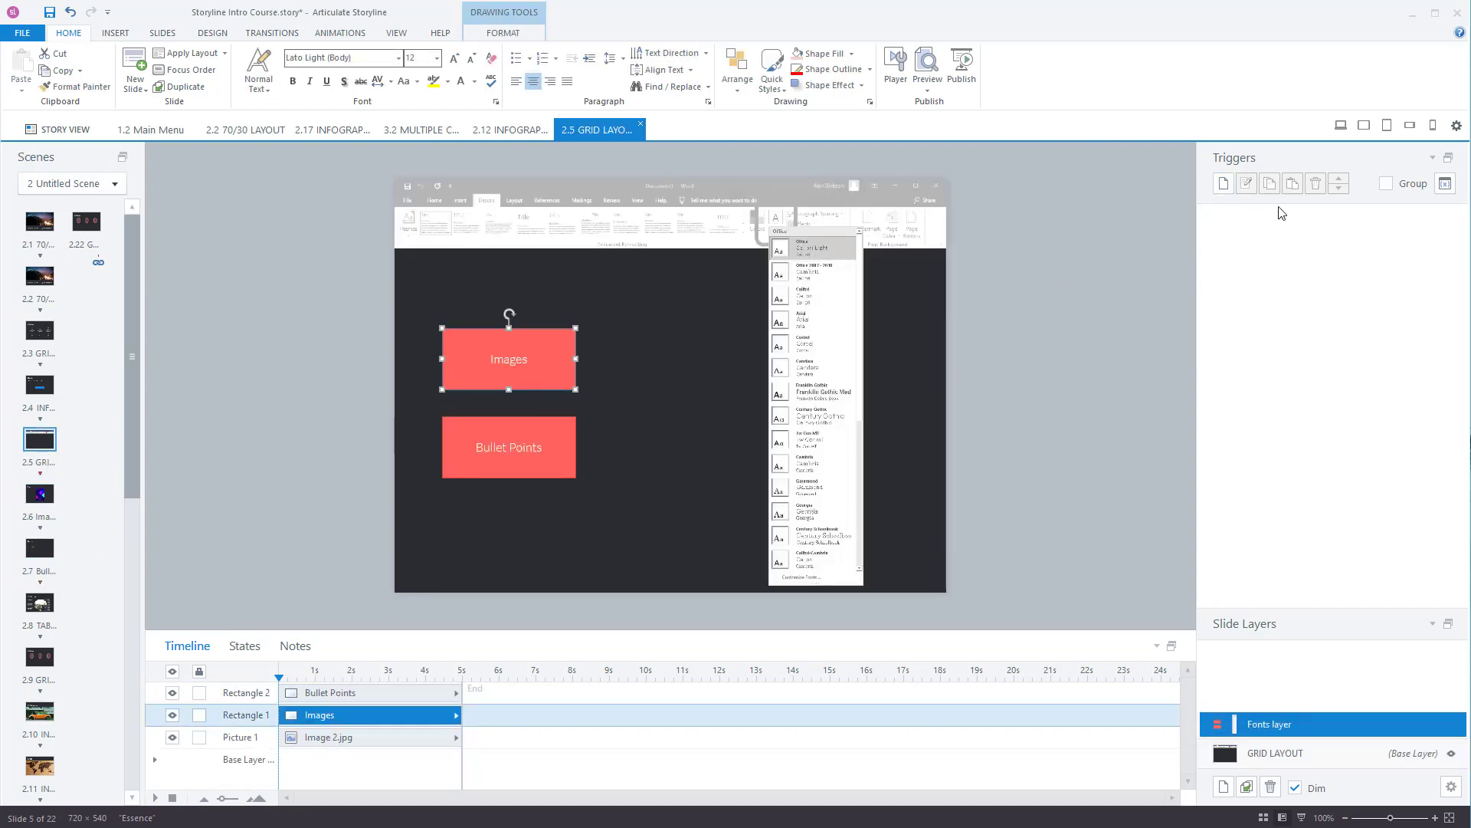
- Add a trigger on the Images box that jumps to slide 2.6 Images when clicked
left_click(1225, 184)
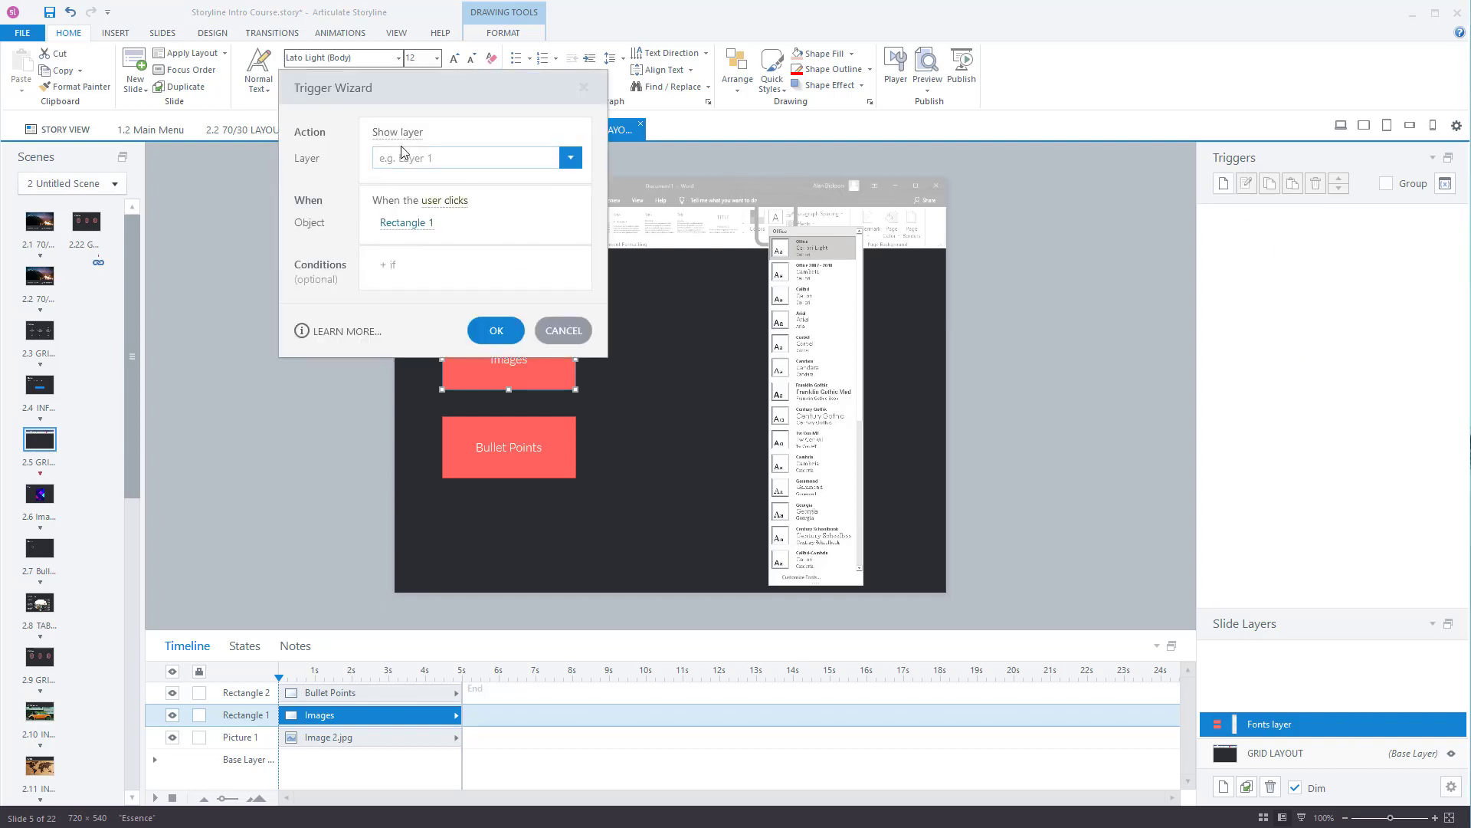
left_click(403, 134)
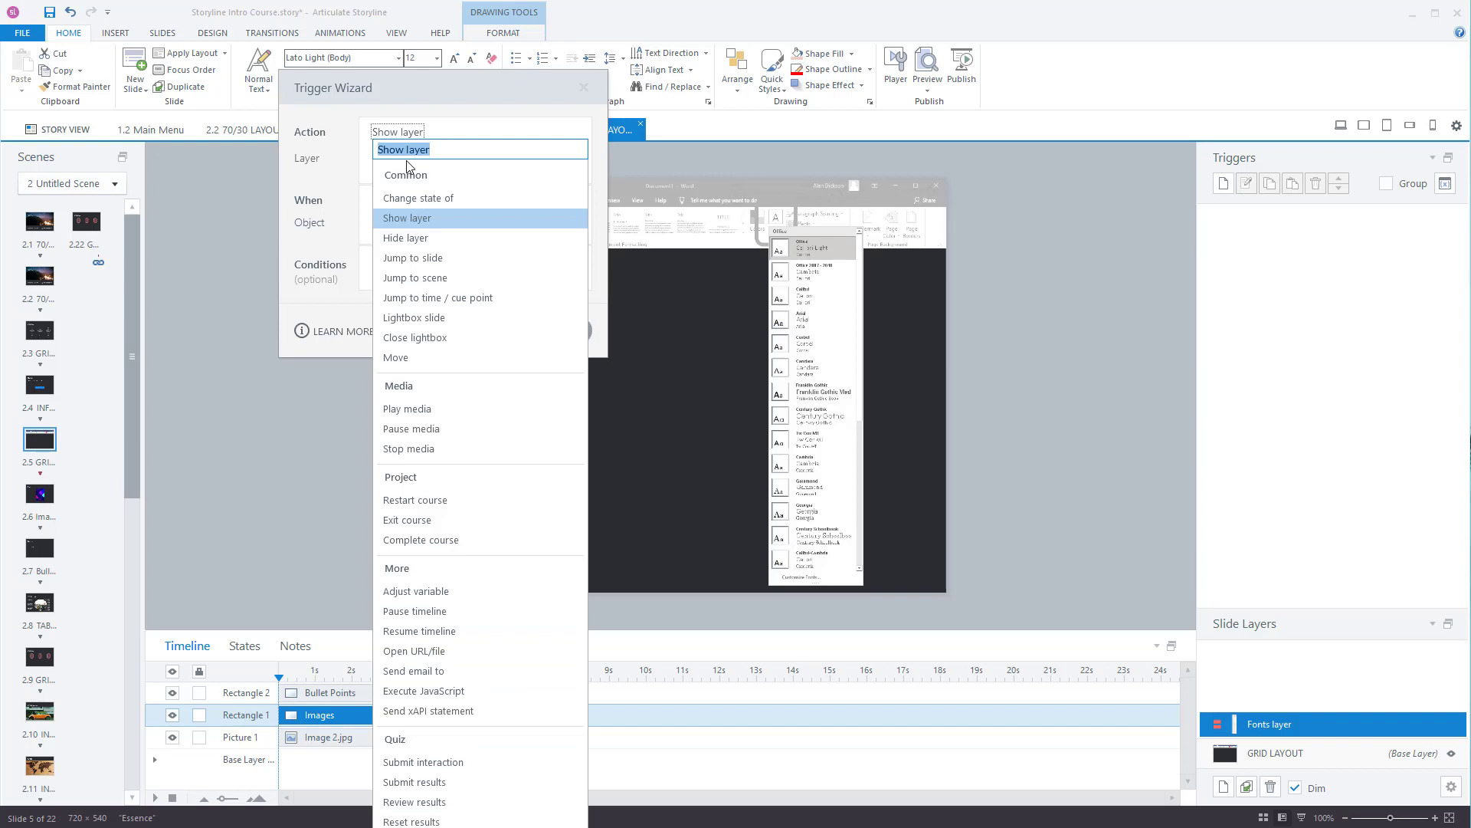
left_click(443, 266)
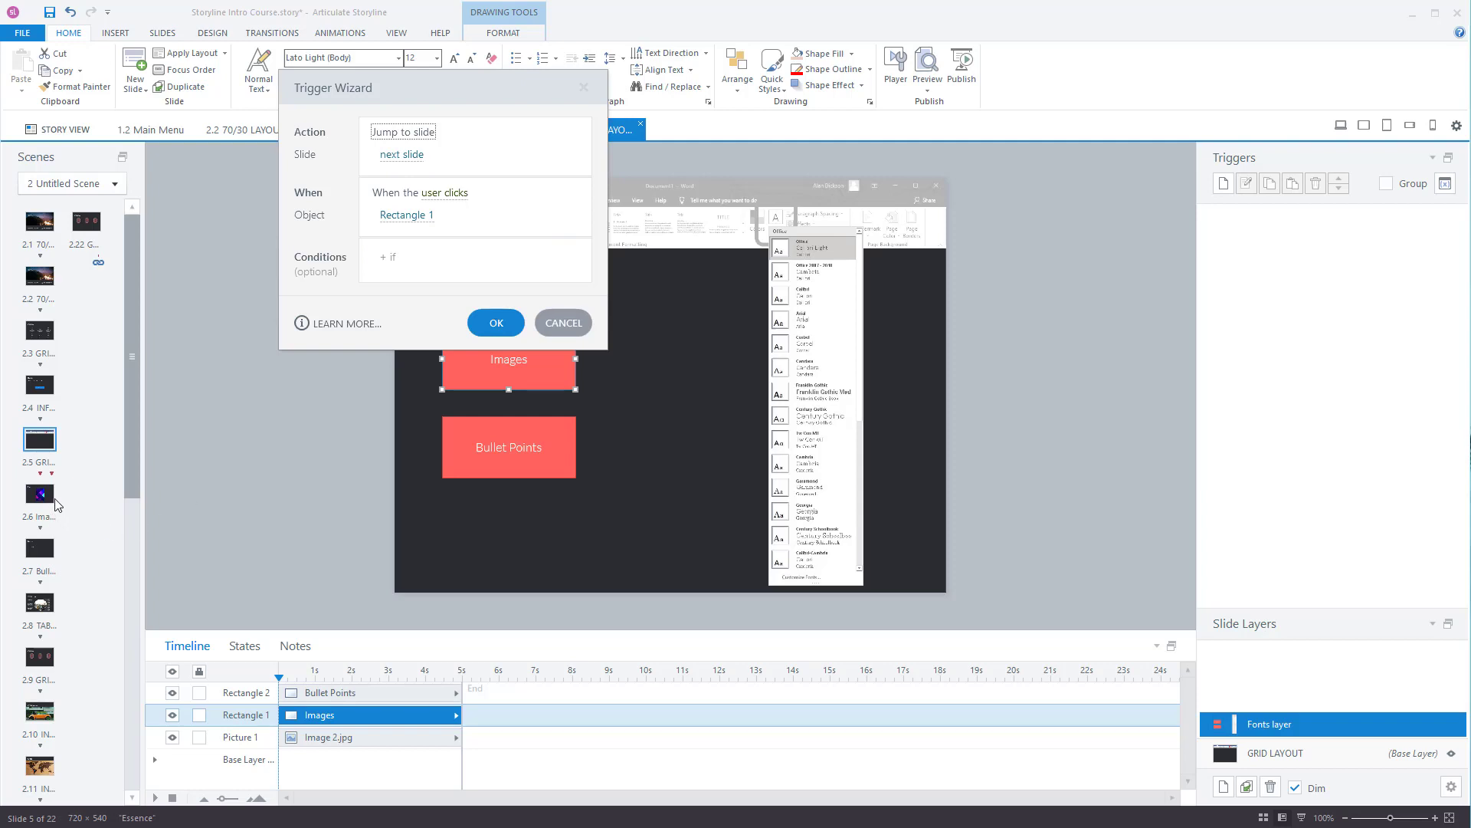
left_click(416, 163)
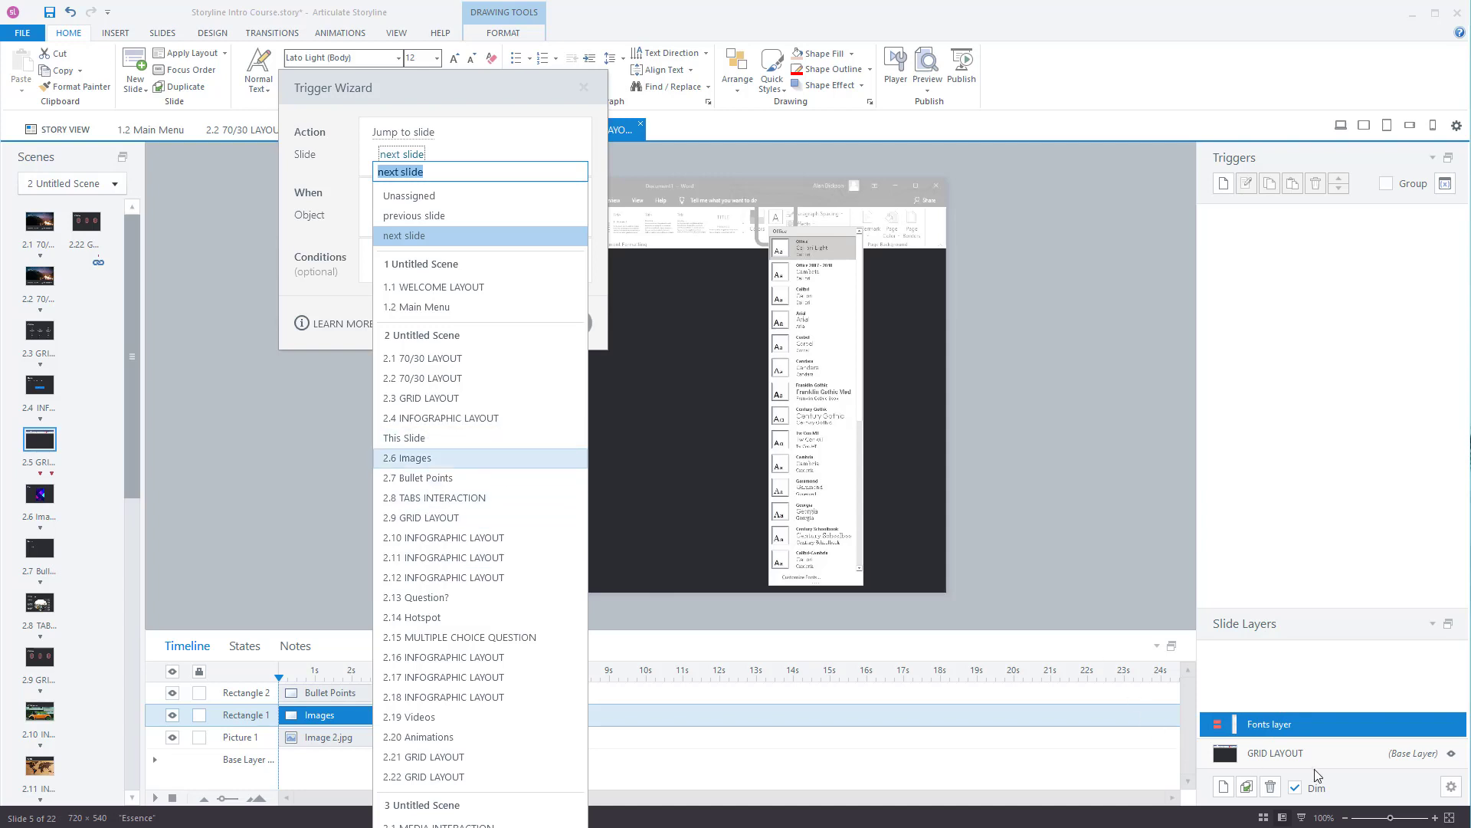
left_click(442, 458)
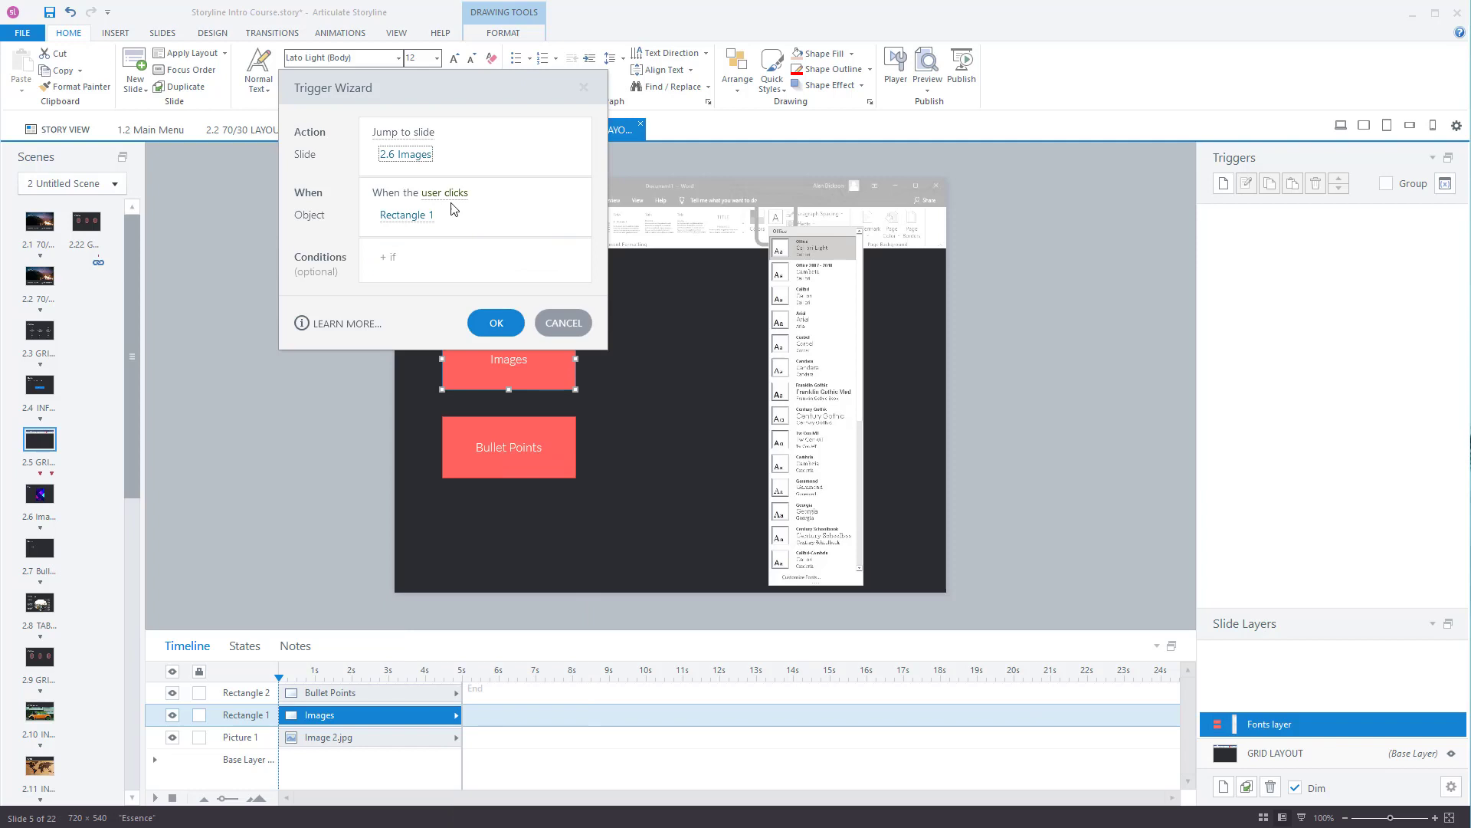
left_click(496, 322)
left_click(1018, 369)
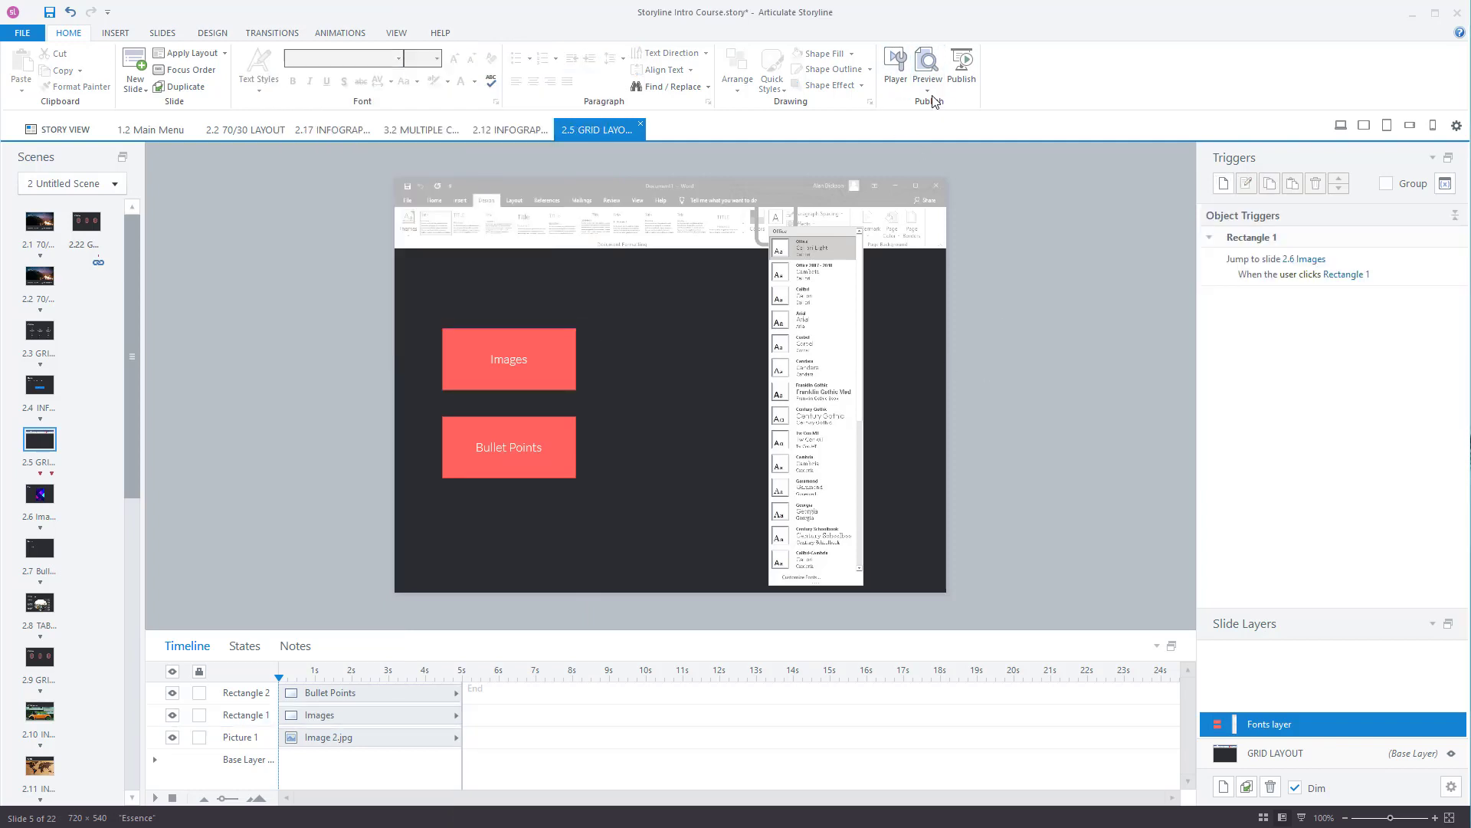
- Preview this slide only, click Images, dismiss the unavailable-link message, and close the preview
left_click(928, 84)
left_click(973, 116)
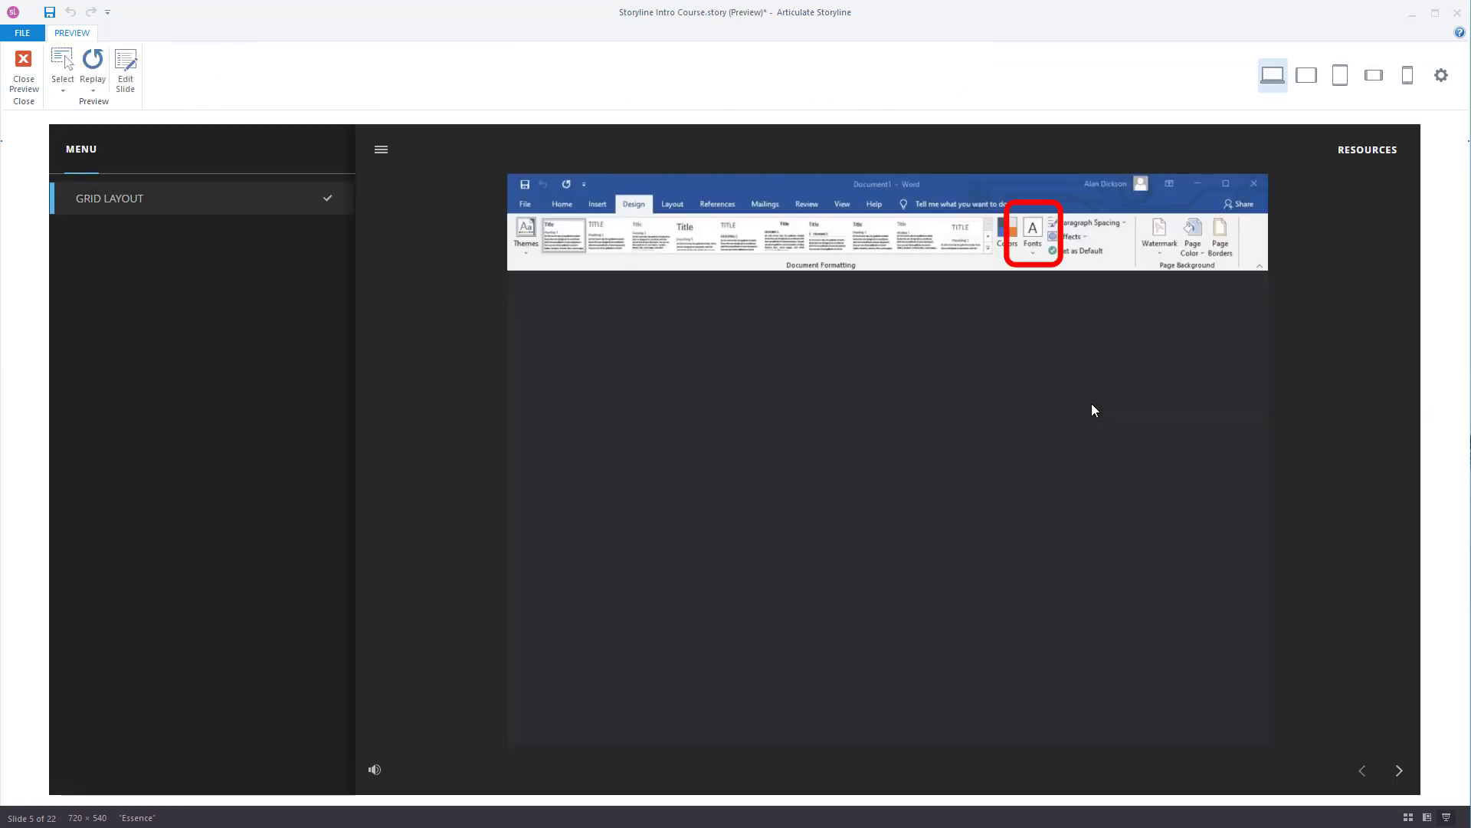
left_click(1043, 251)
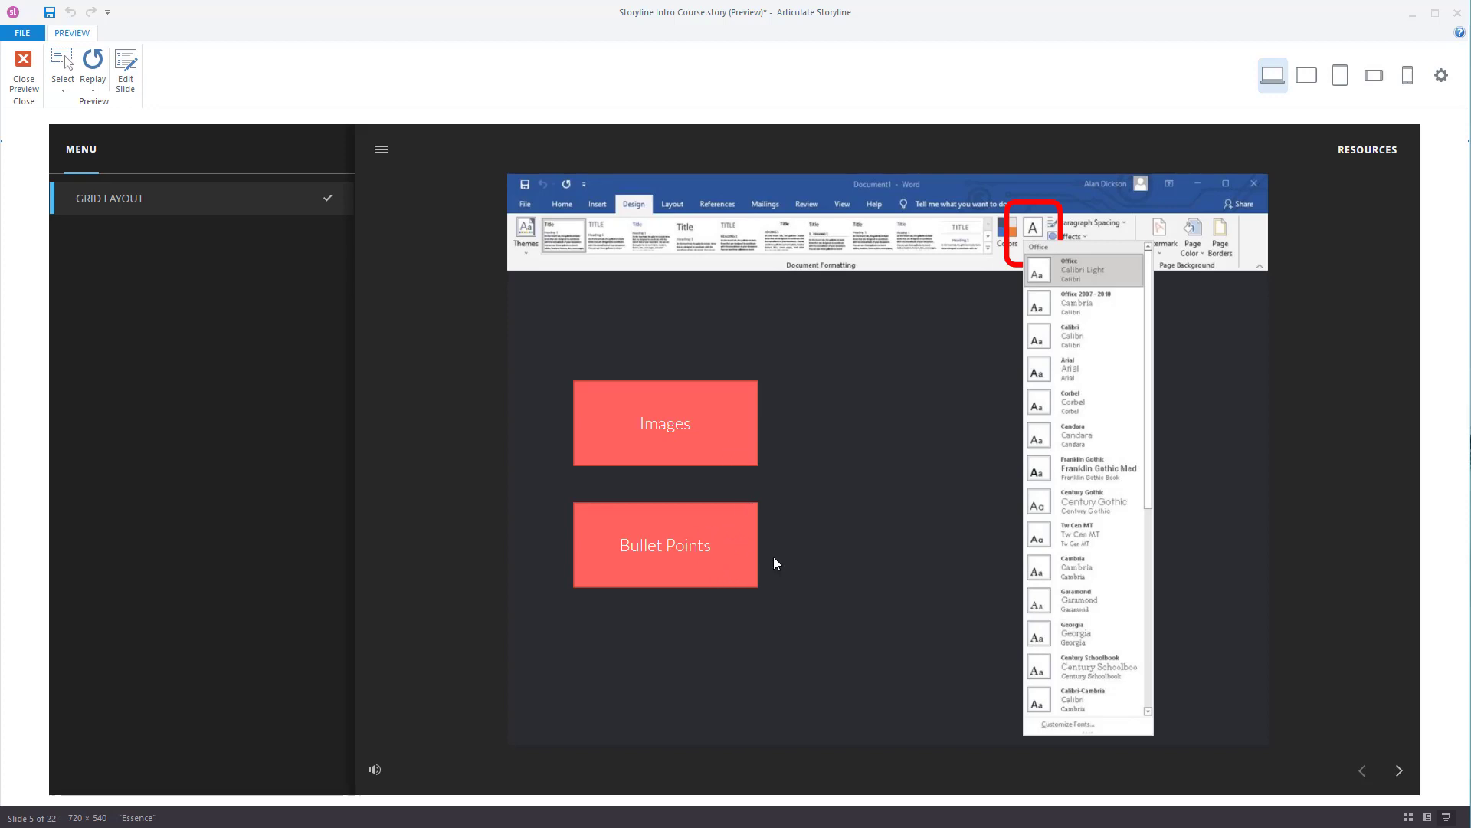
left_click(729, 437)
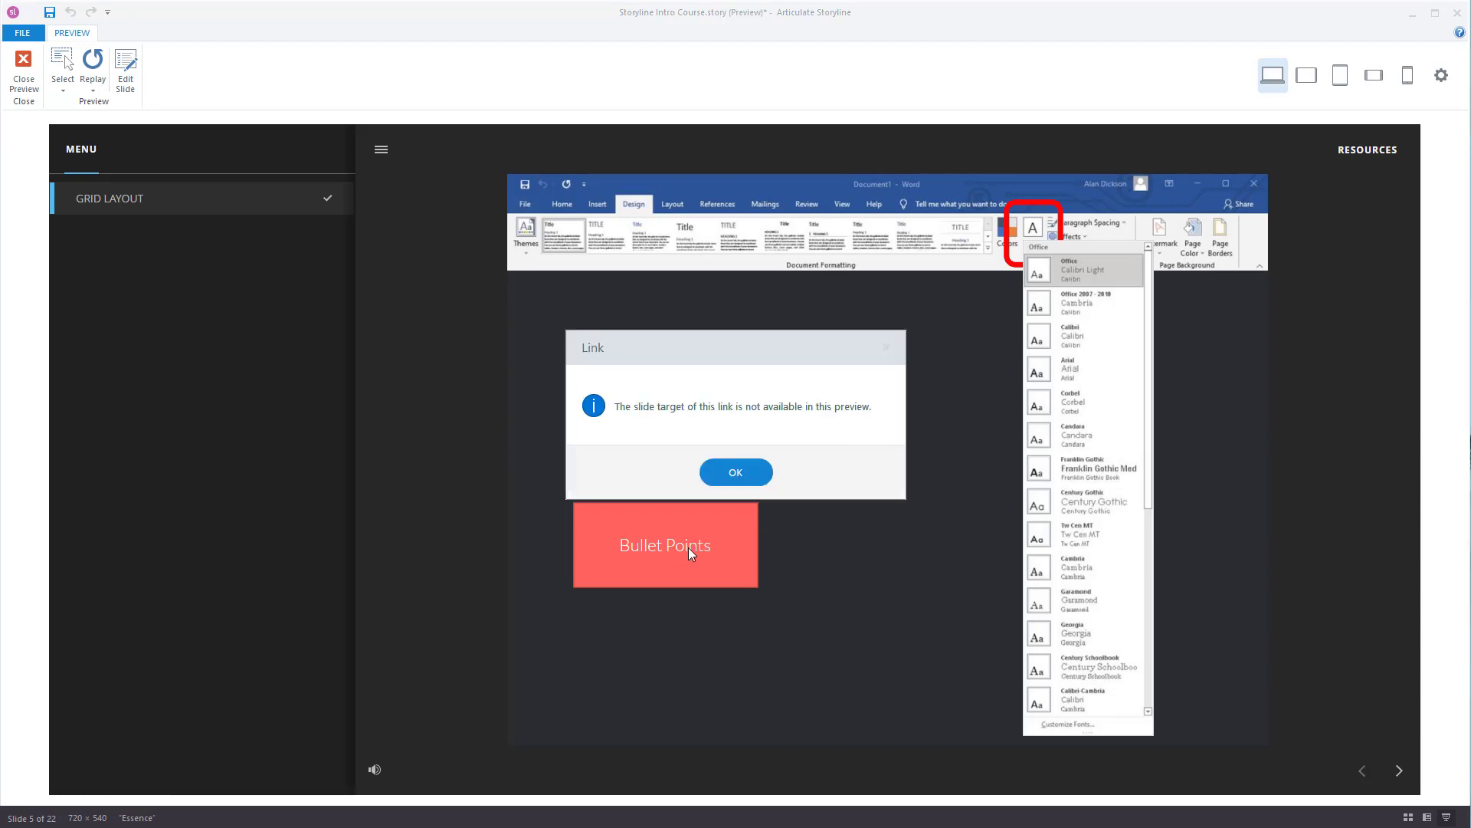
left_click(747, 471)
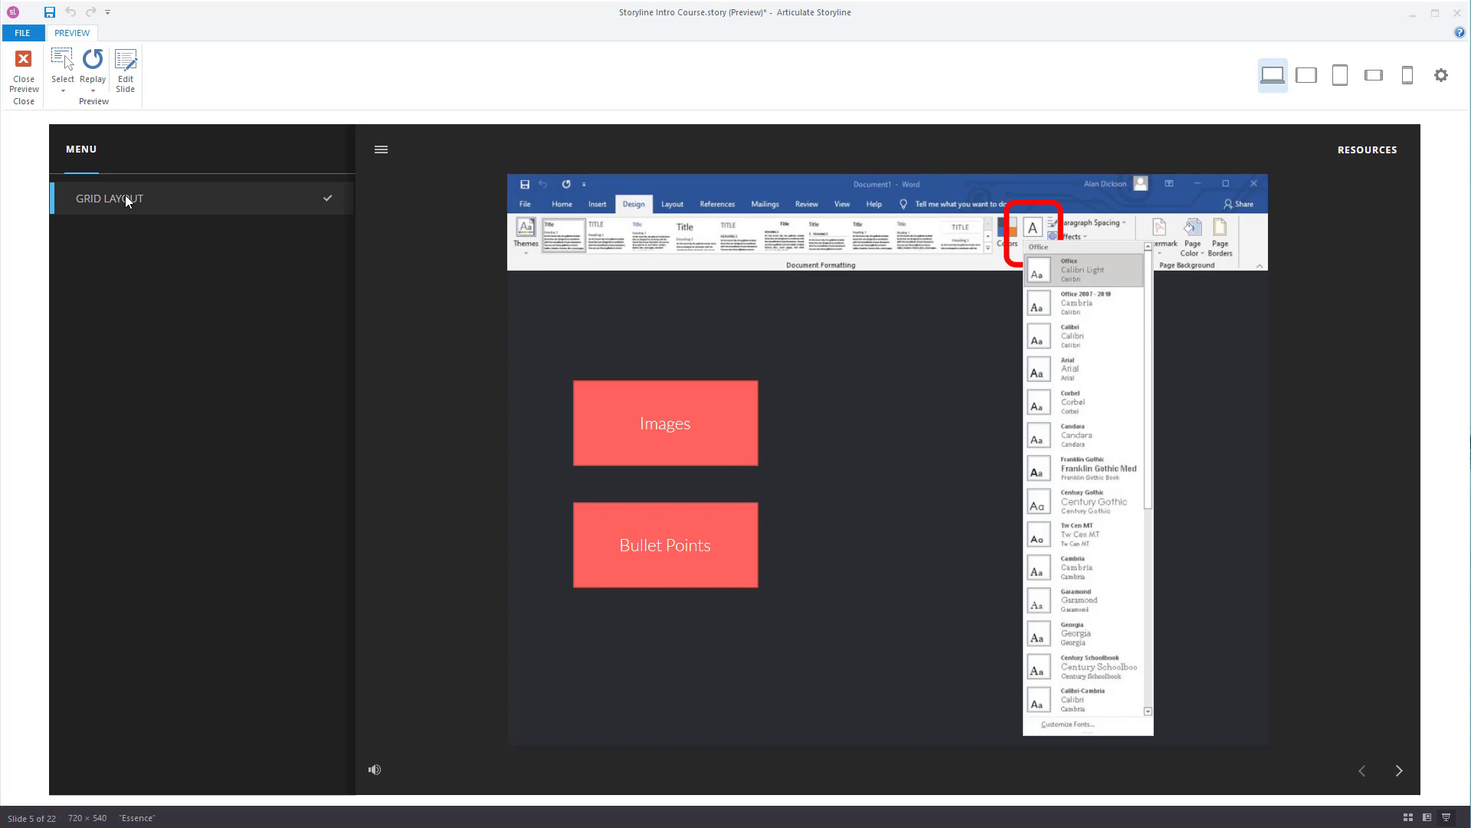
left_click(24, 73)
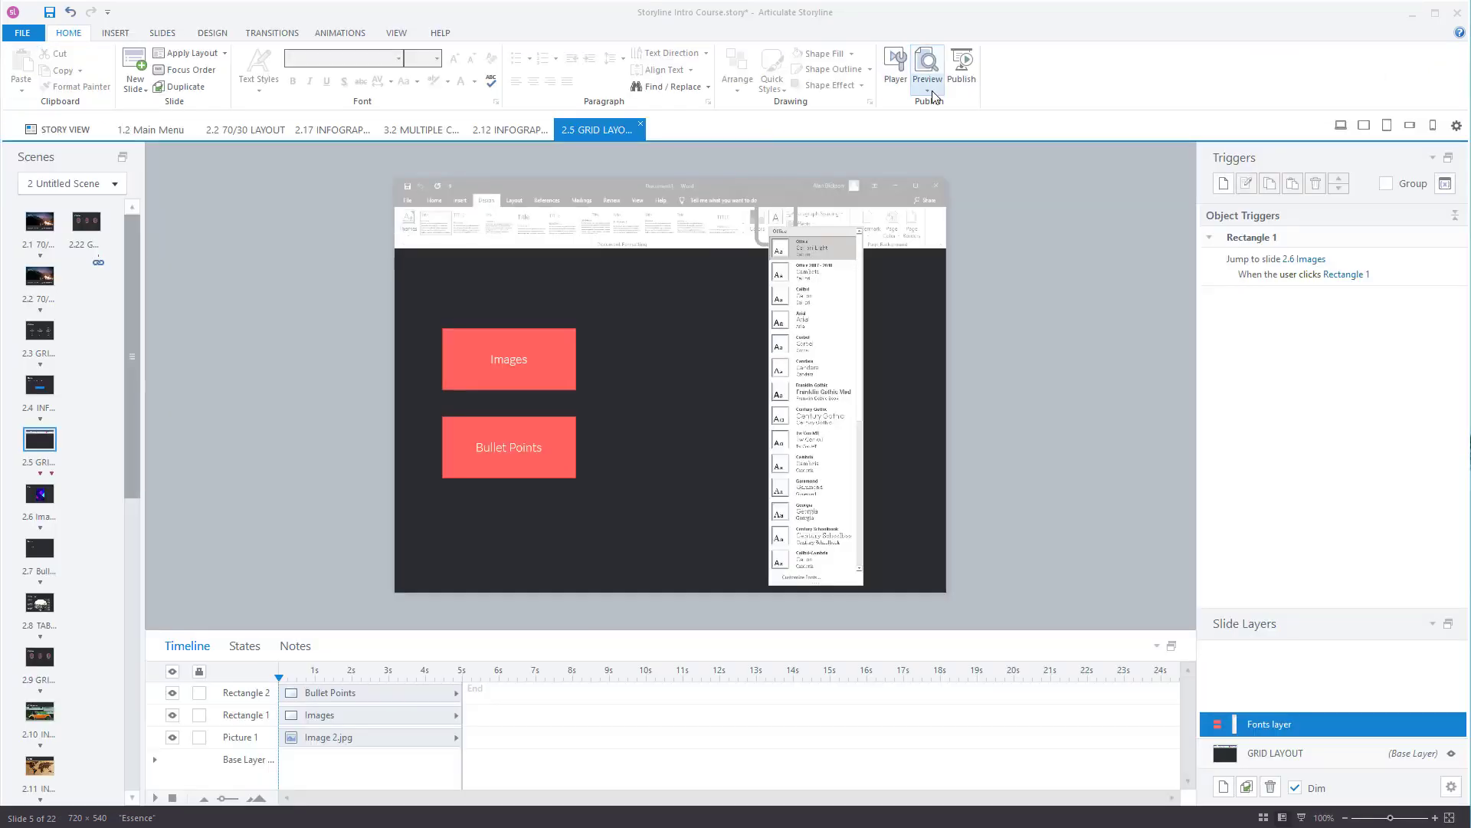
- Preview the entire project, go to GRID LAYOUT, and confirm Images opens the Images slide
left_click(928, 81)
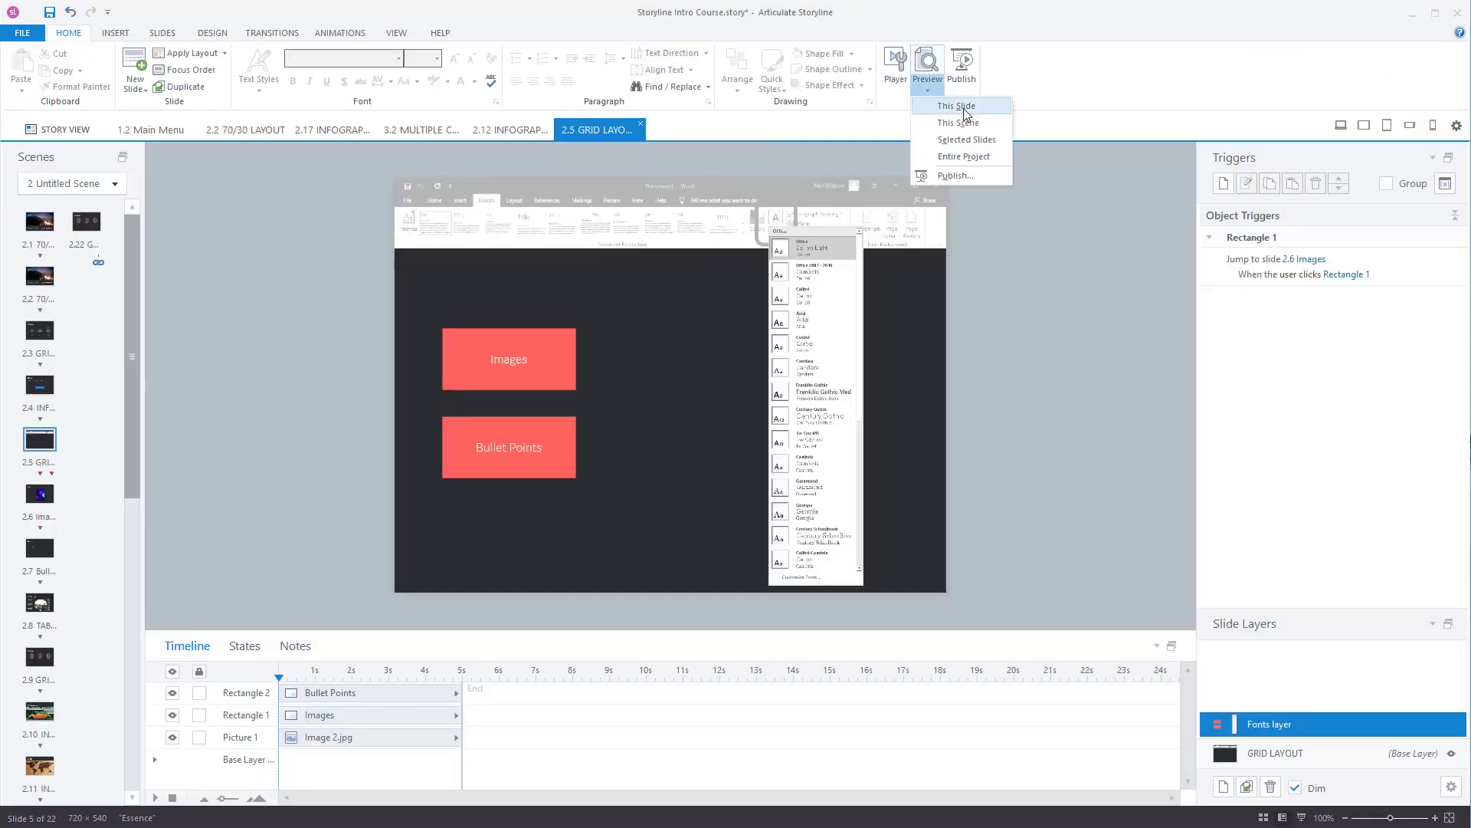
left_click(988, 157)
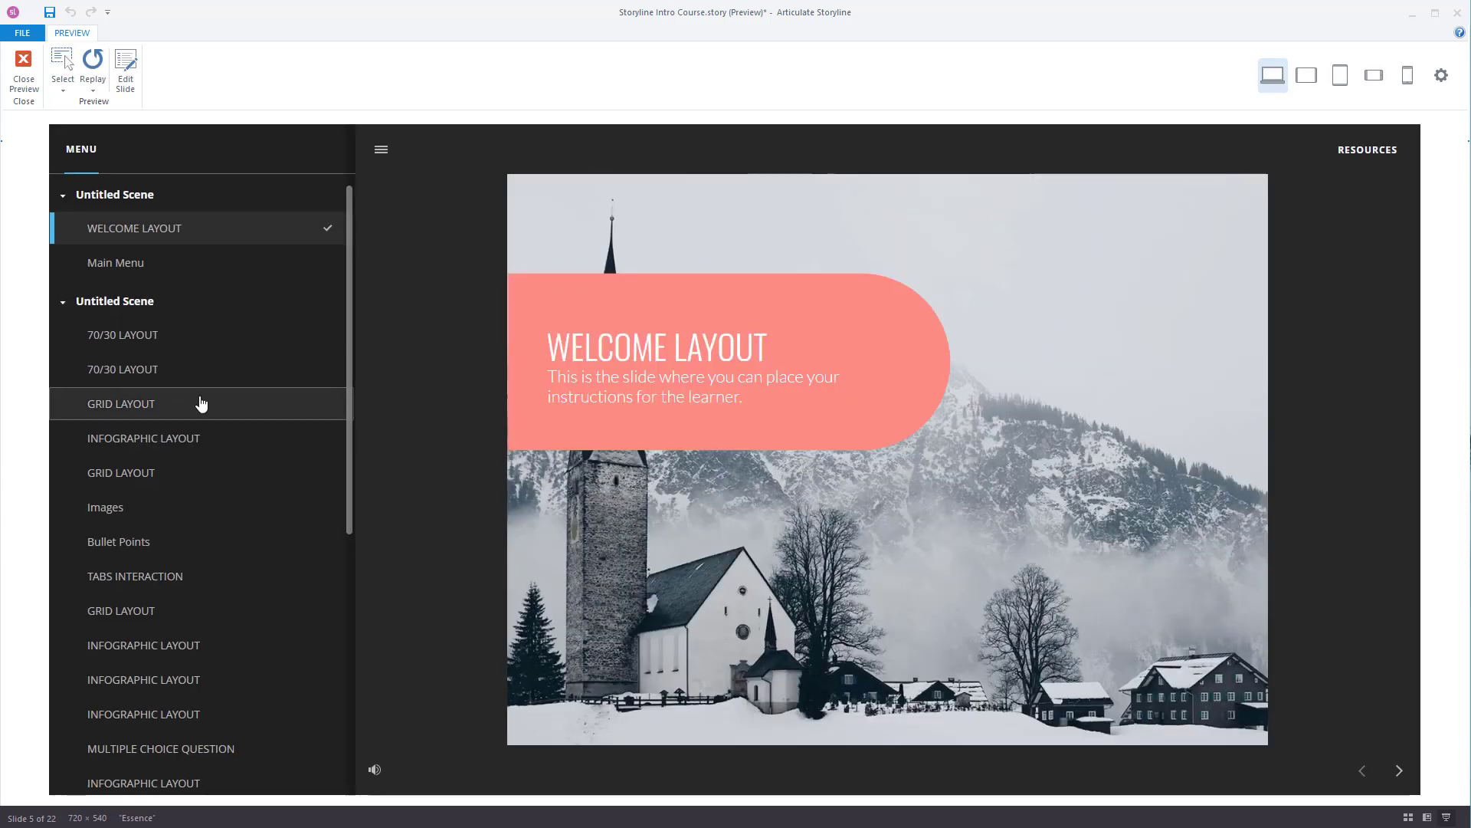
scroll(181, 474, "down", 2)
left_click(141, 404)
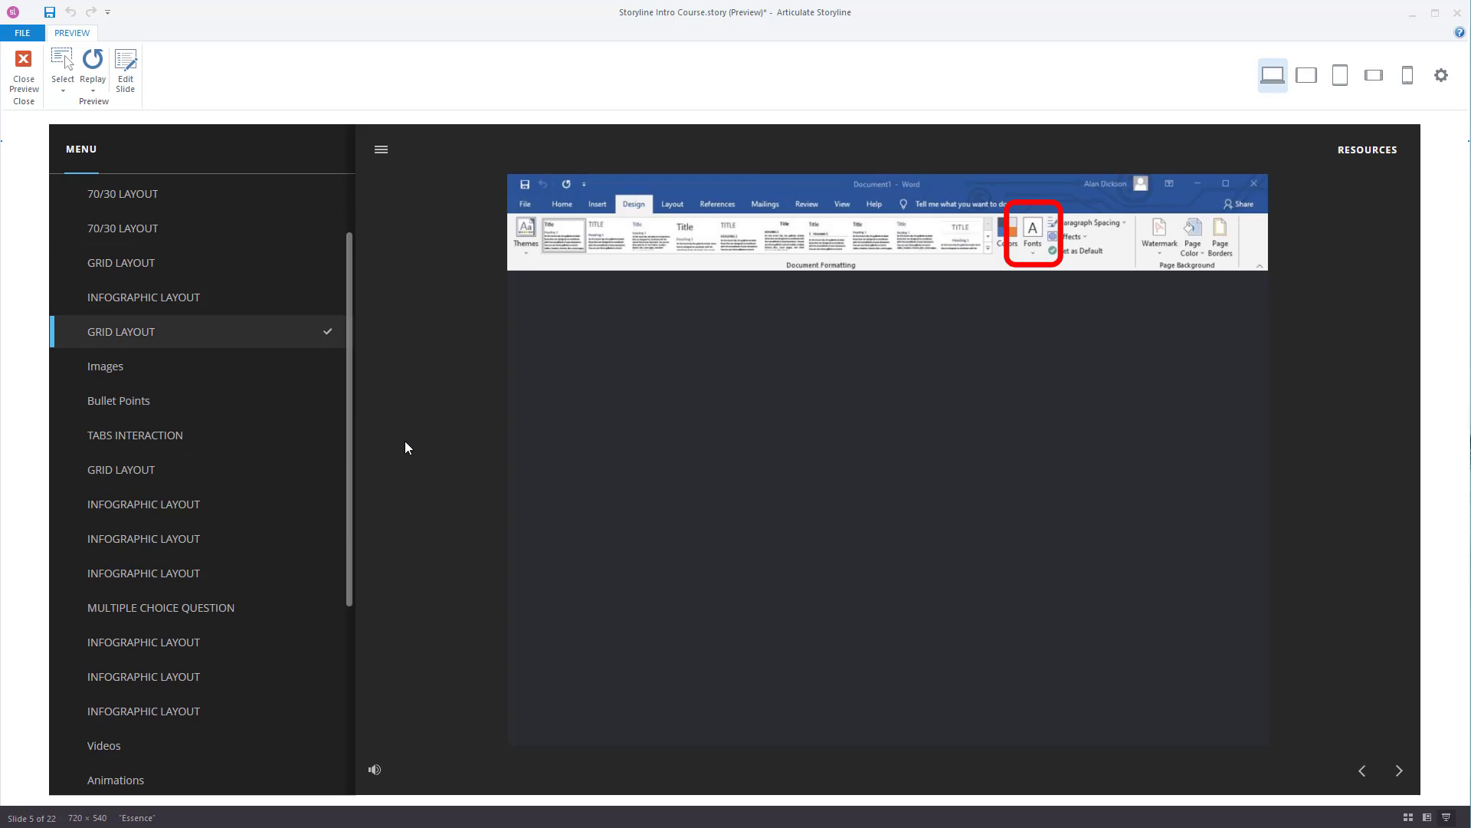
left_click(1054, 255)
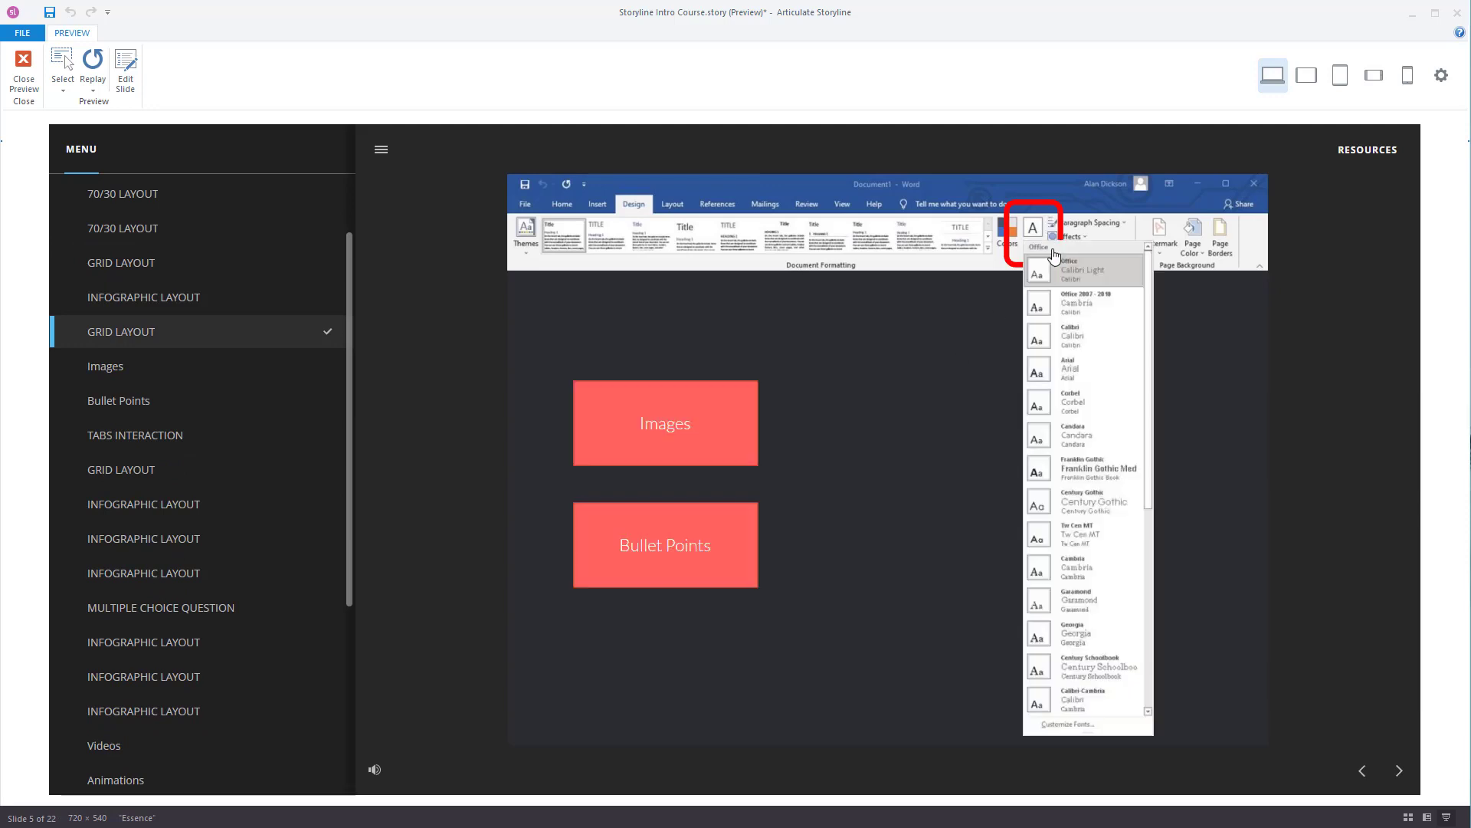
left_click(689, 444)
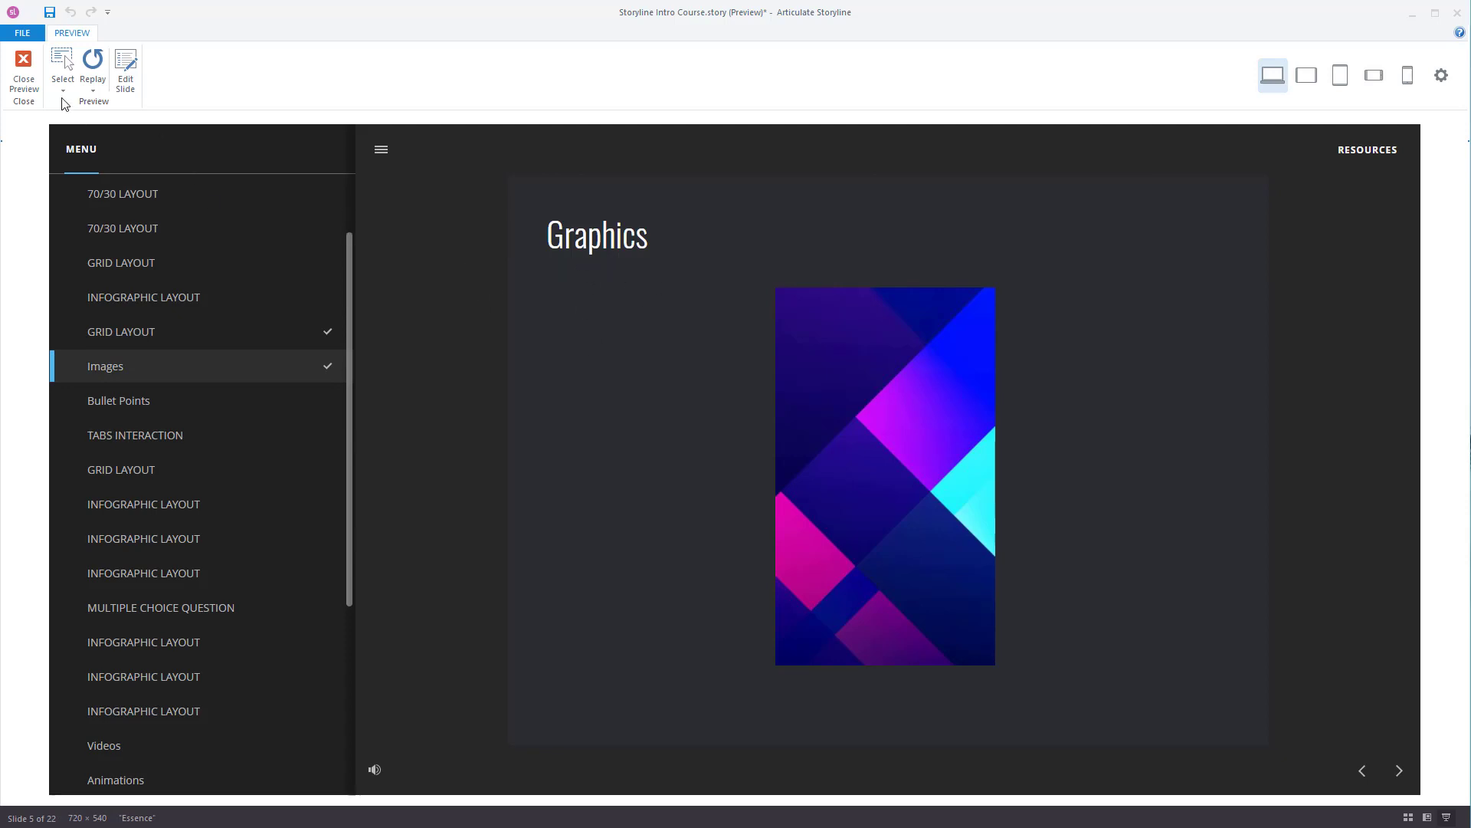
left_click(23, 77)
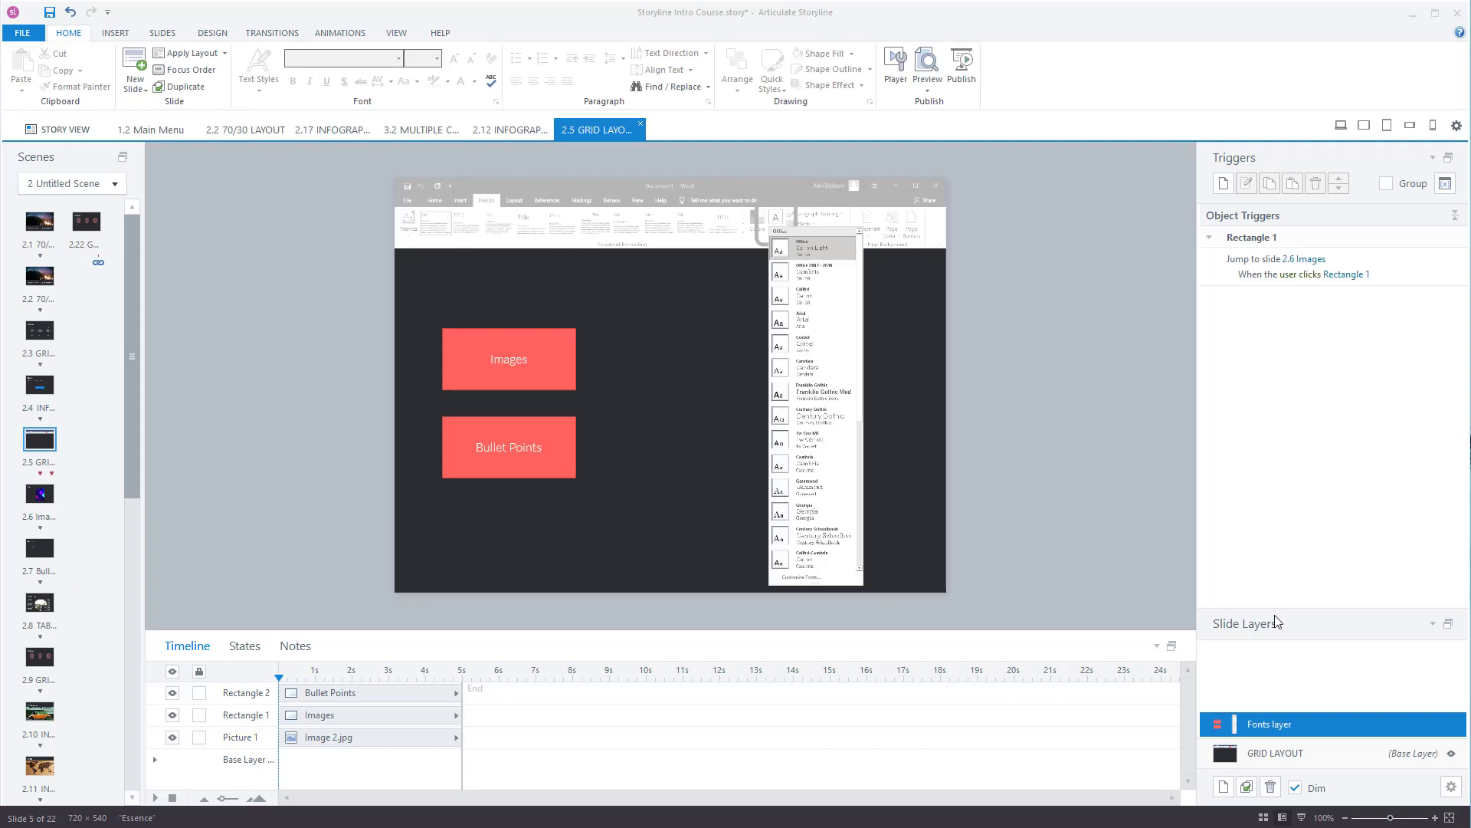
- Open slide 1.2 Main Menu from Story View
left_click(571, 374)
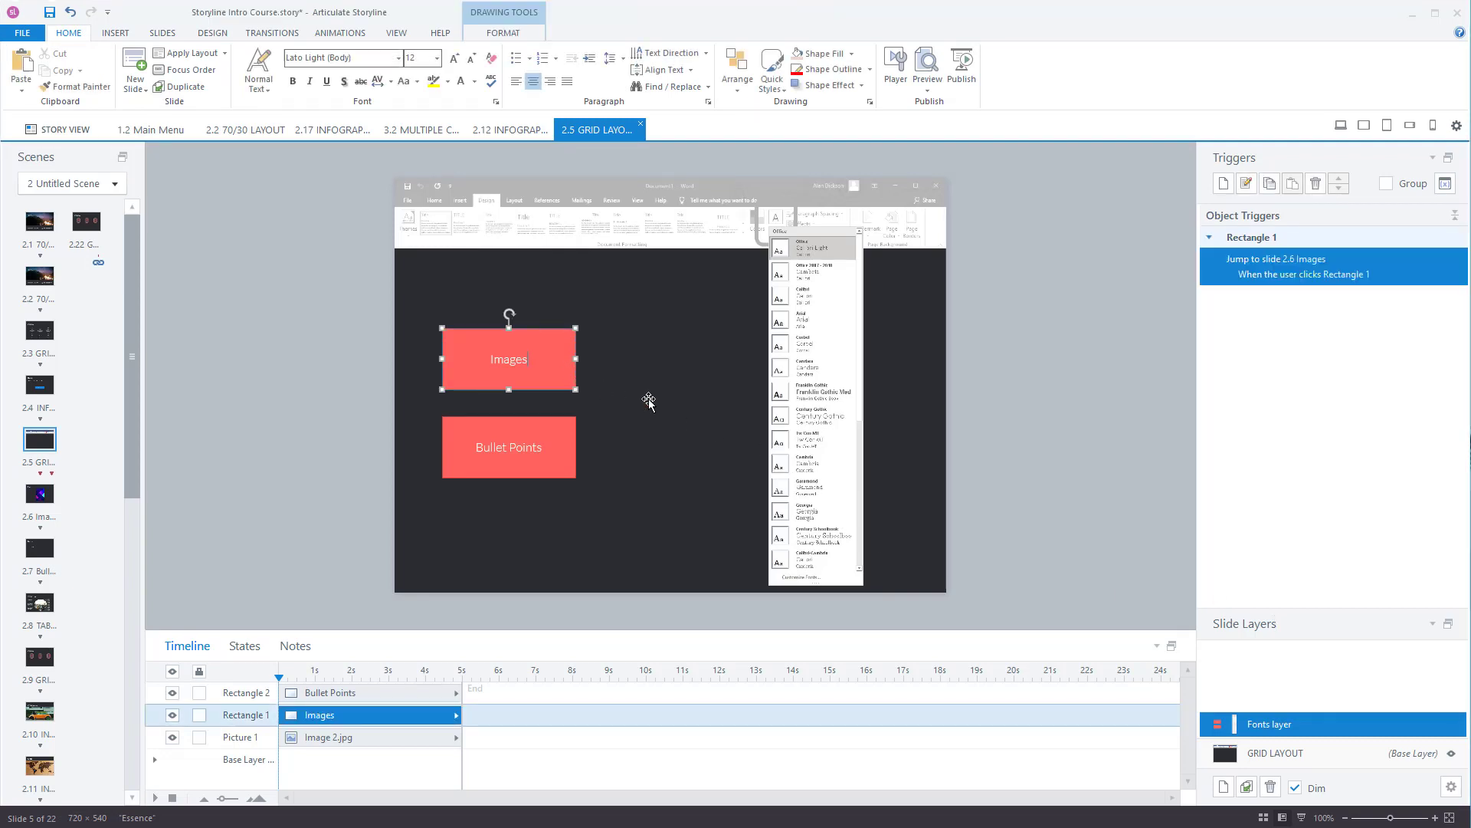
left_click(647, 401)
left_click(569, 385)
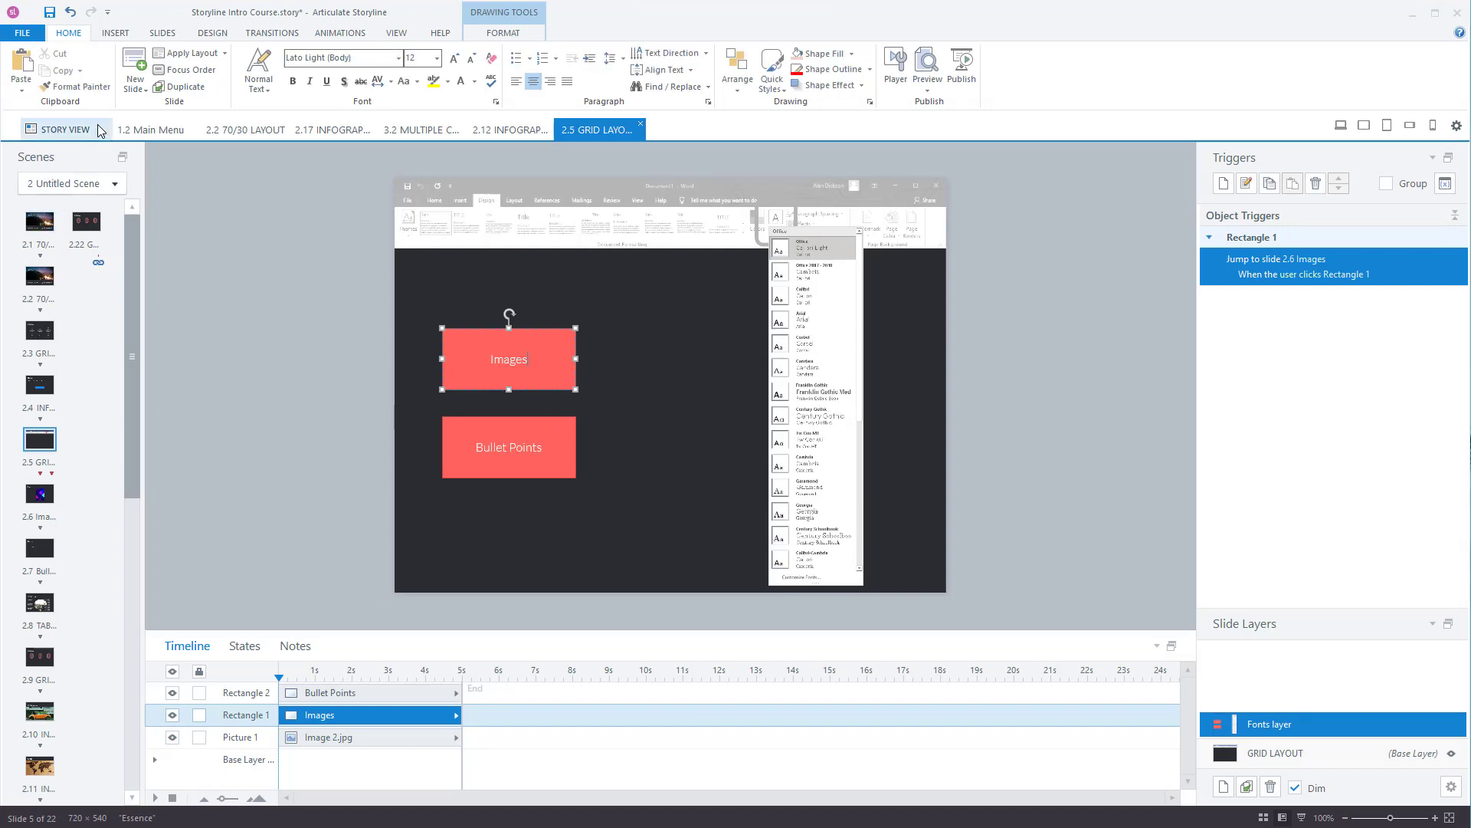
left_click(55, 129)
scroll(557, 249, "up", 3)
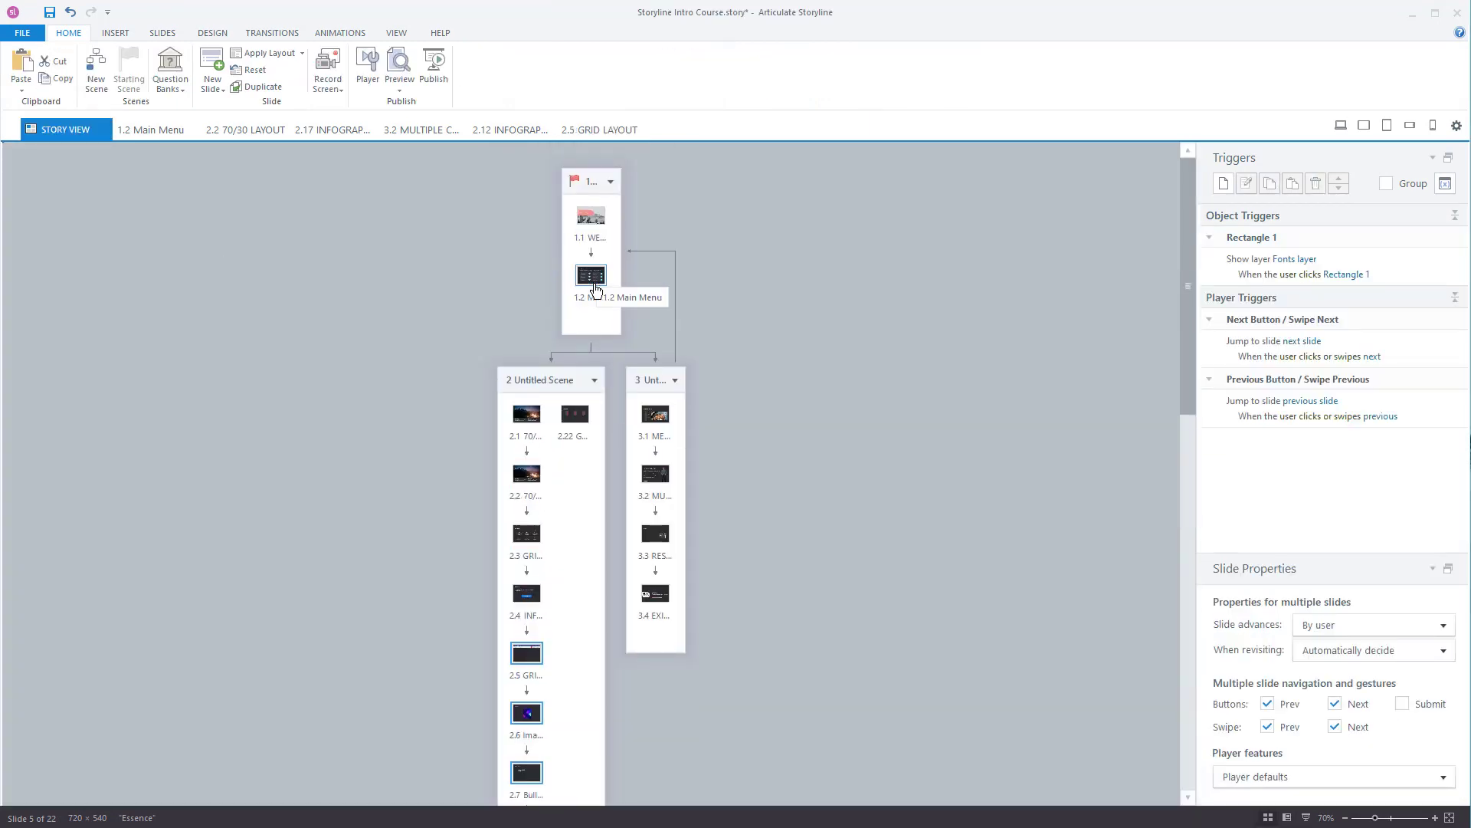
double_click(591, 277)
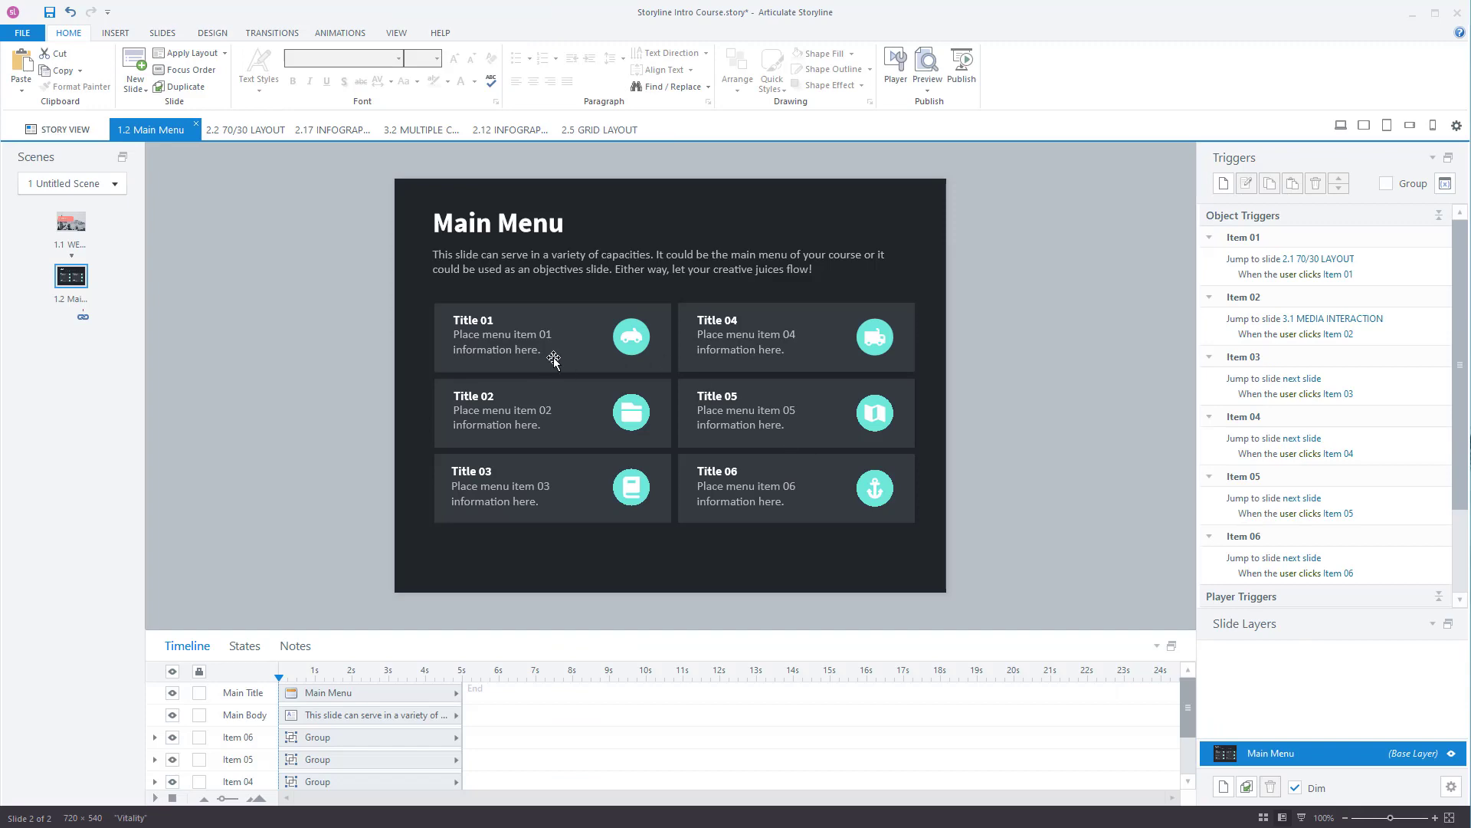
- Inspect the Main Menu item groups and their jump triggers to slides 2.1 and 3.1
left_click(549, 354)
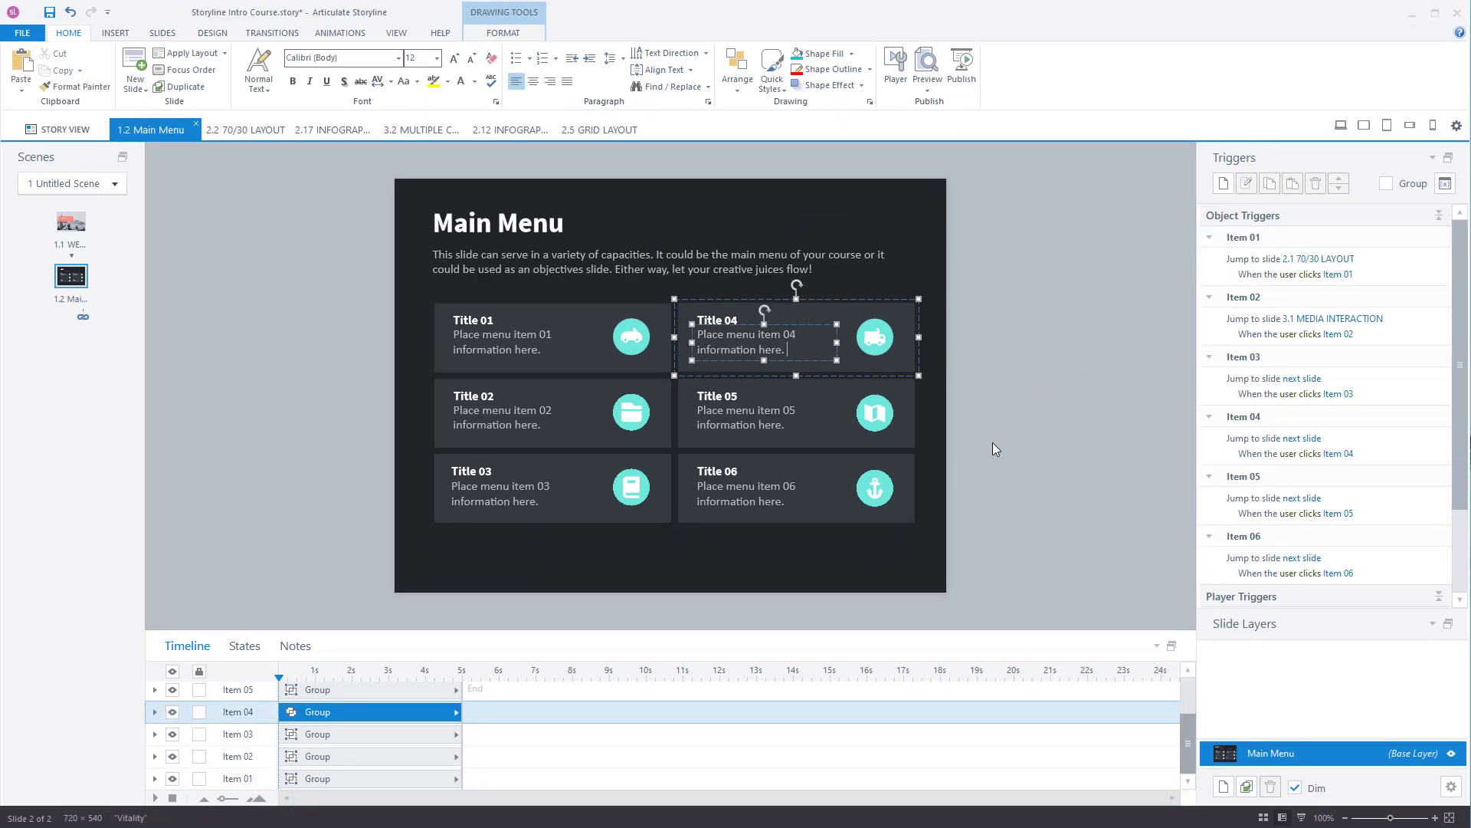
left_click(923, 363)
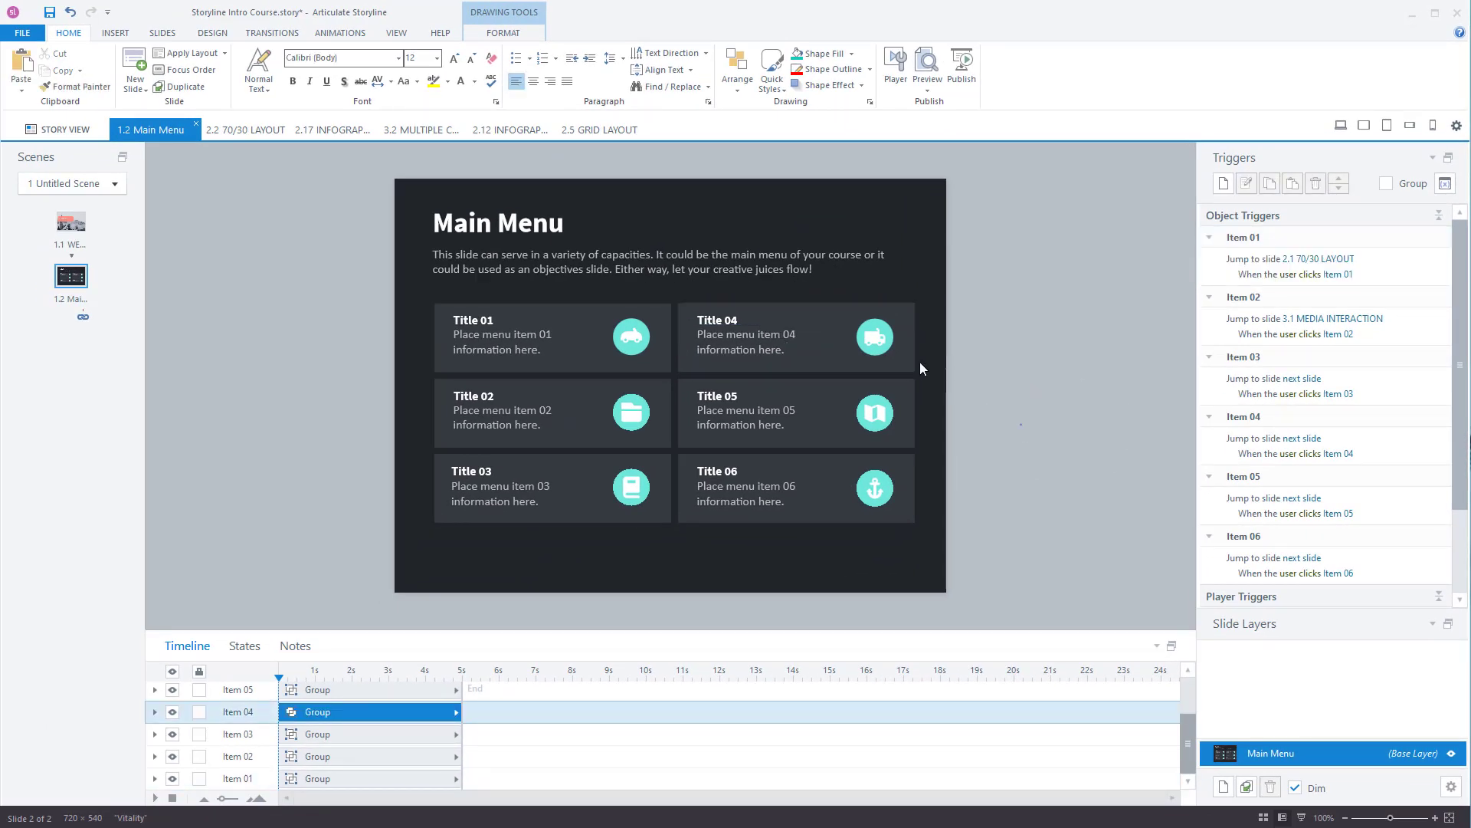
left_click(910, 356)
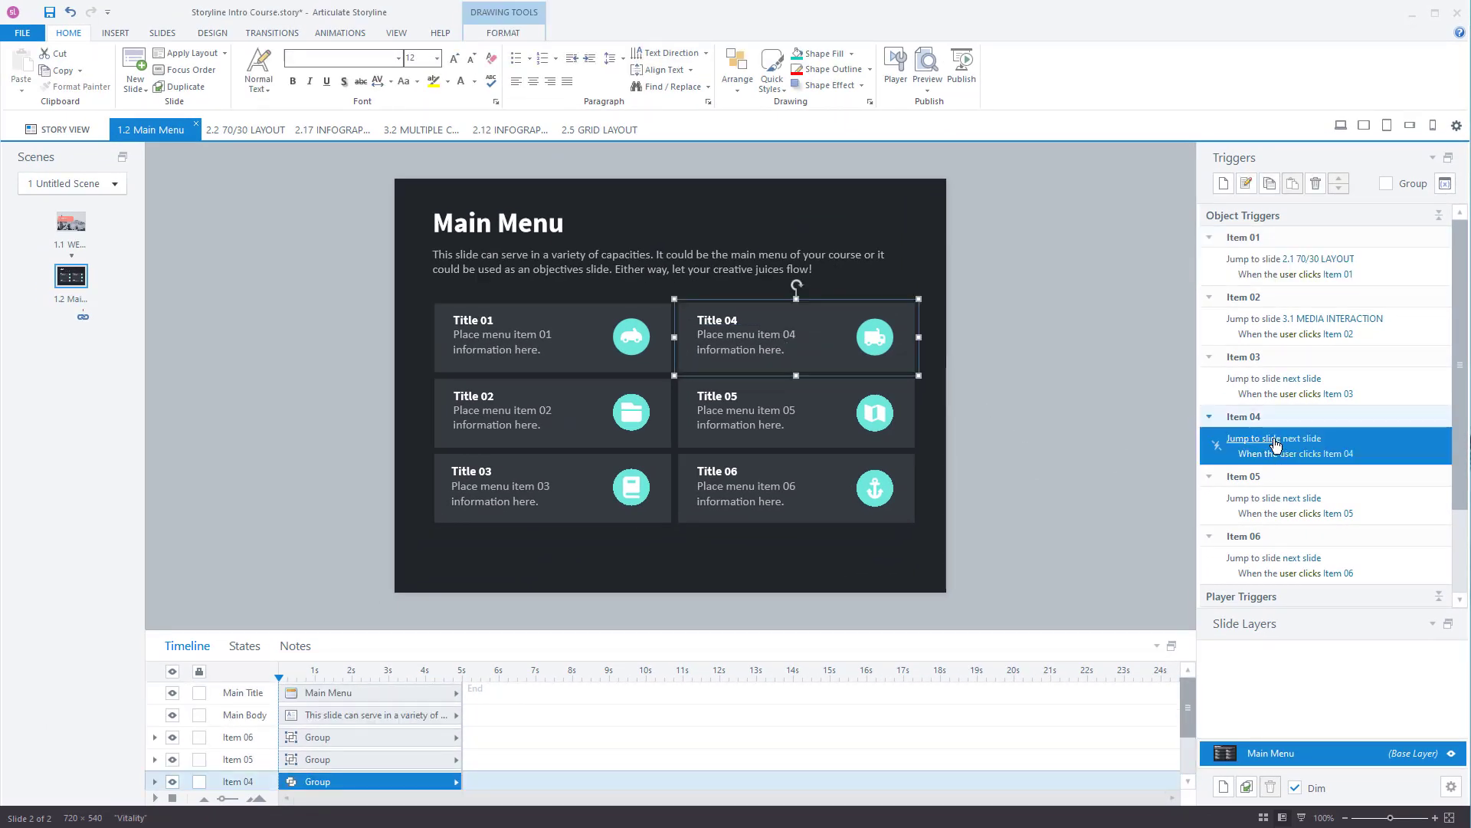
left_click(591, 447)
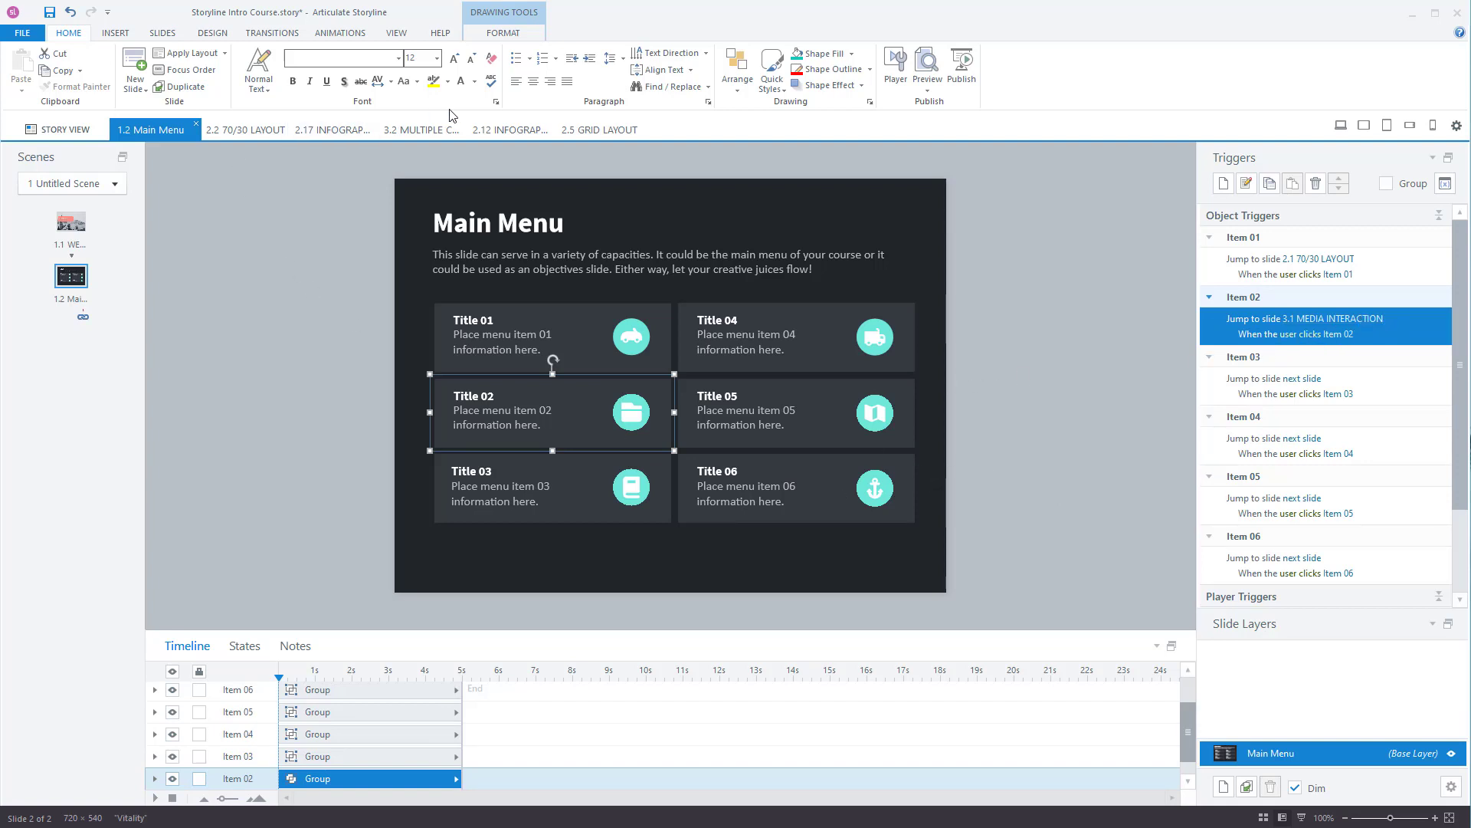
- Give the Bullet Points box (Rectangle 2) a hover trigger jumping to slide 2.7 Bullet Points
left_click(571, 129)
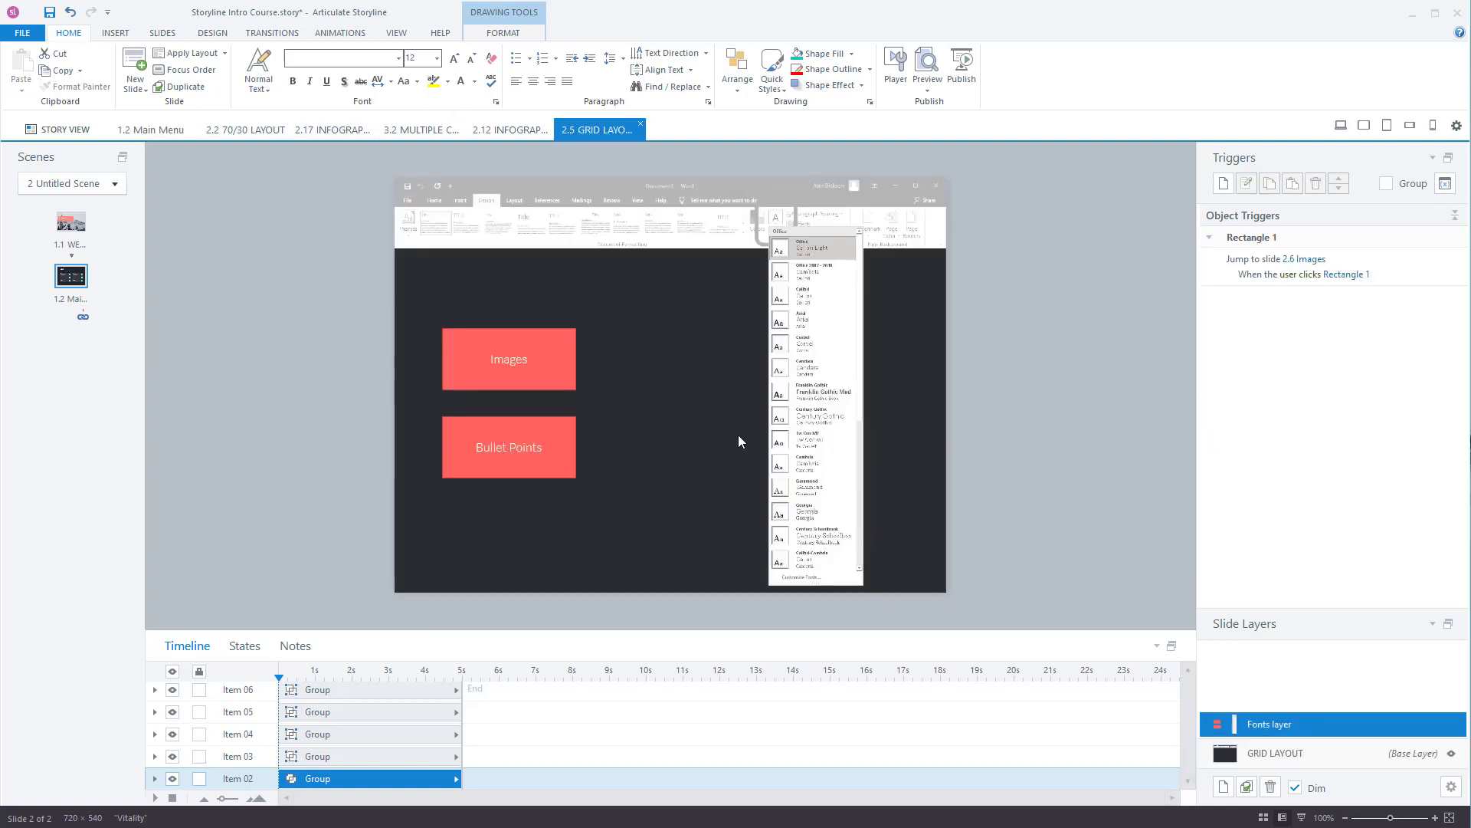
left_click(574, 374)
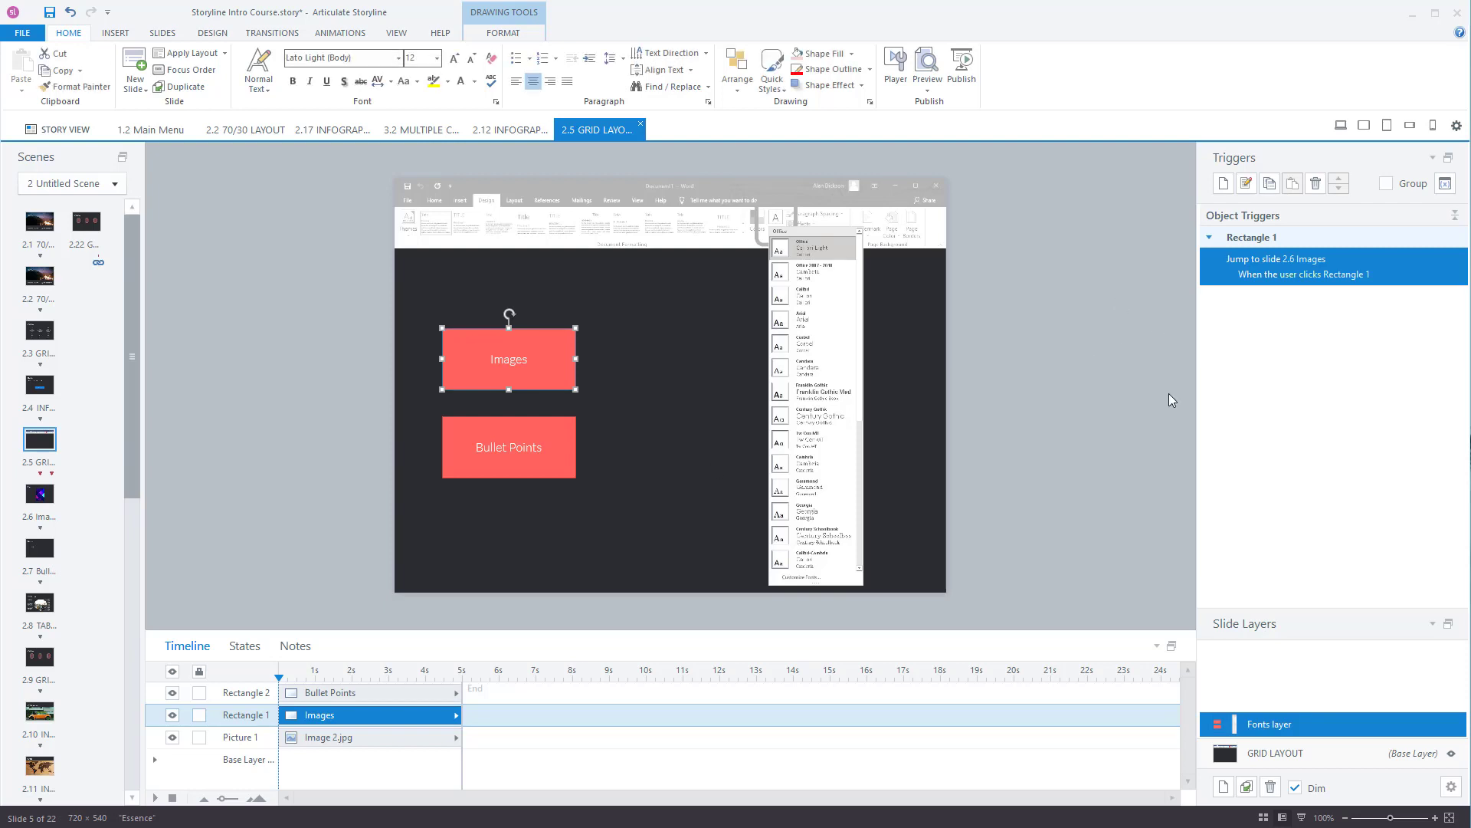
left_click(568, 470)
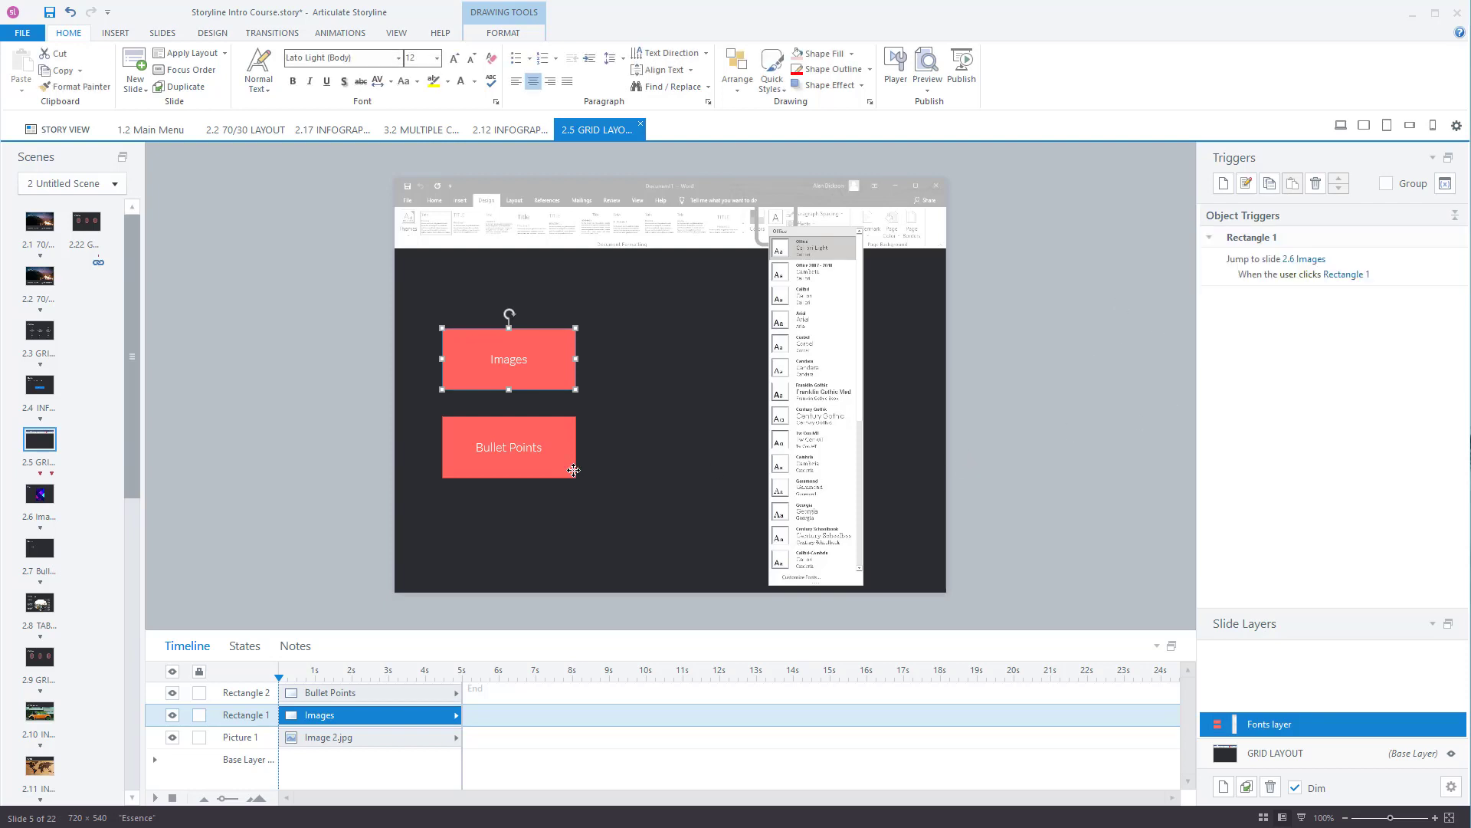
left_click(1226, 188)
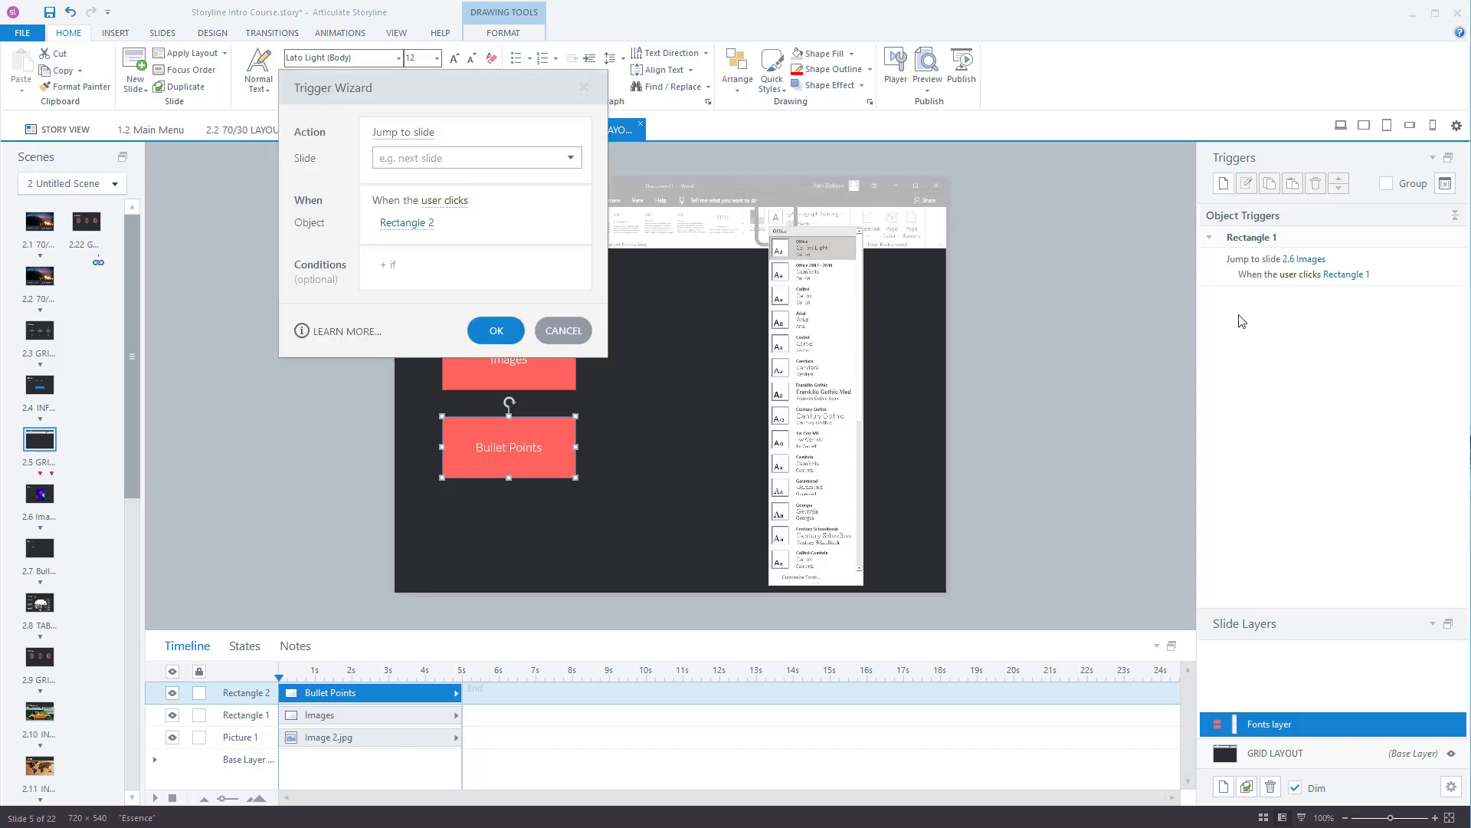
left_click(395, 137)
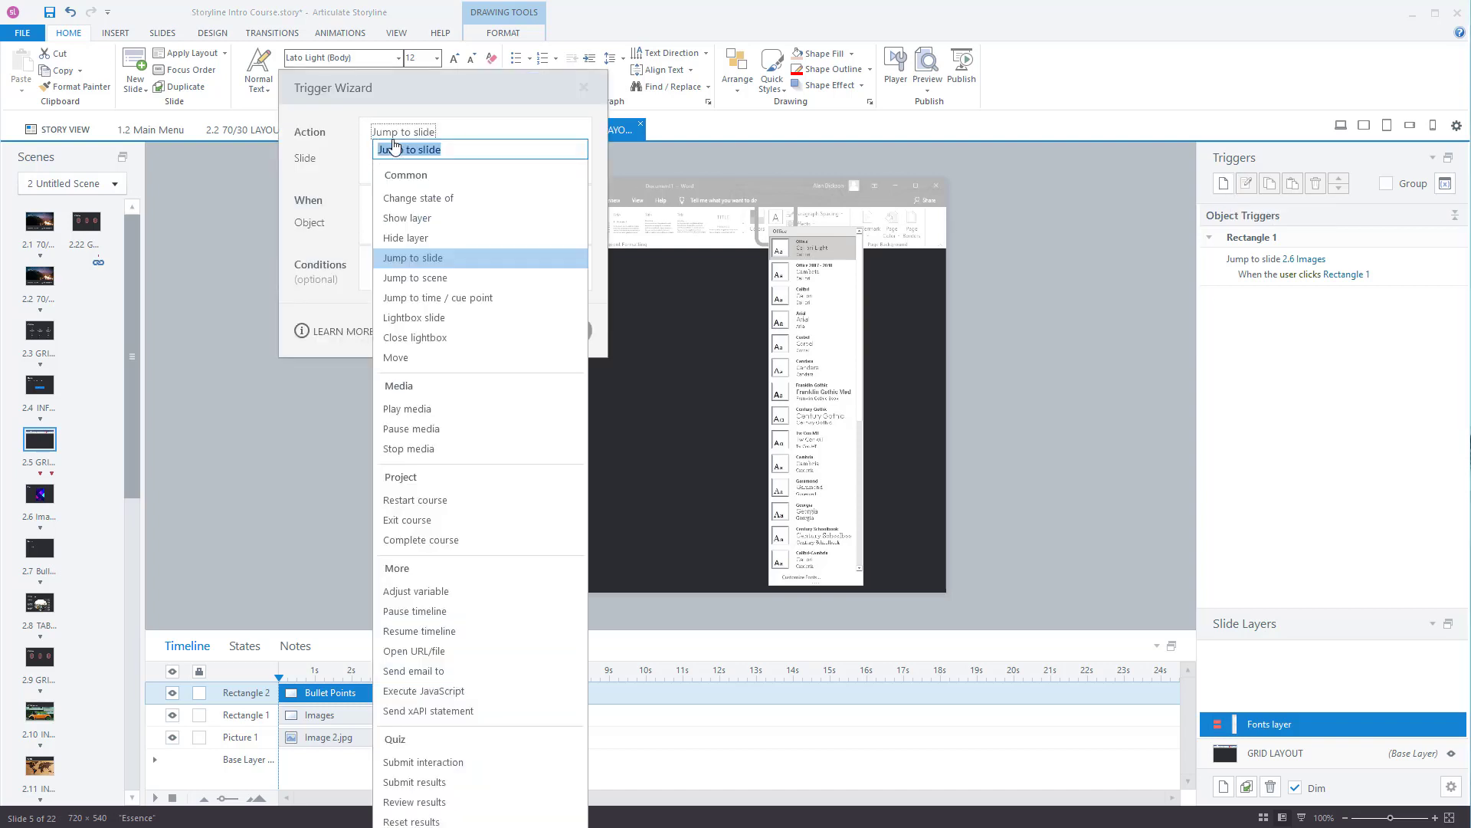
left_click(439, 260)
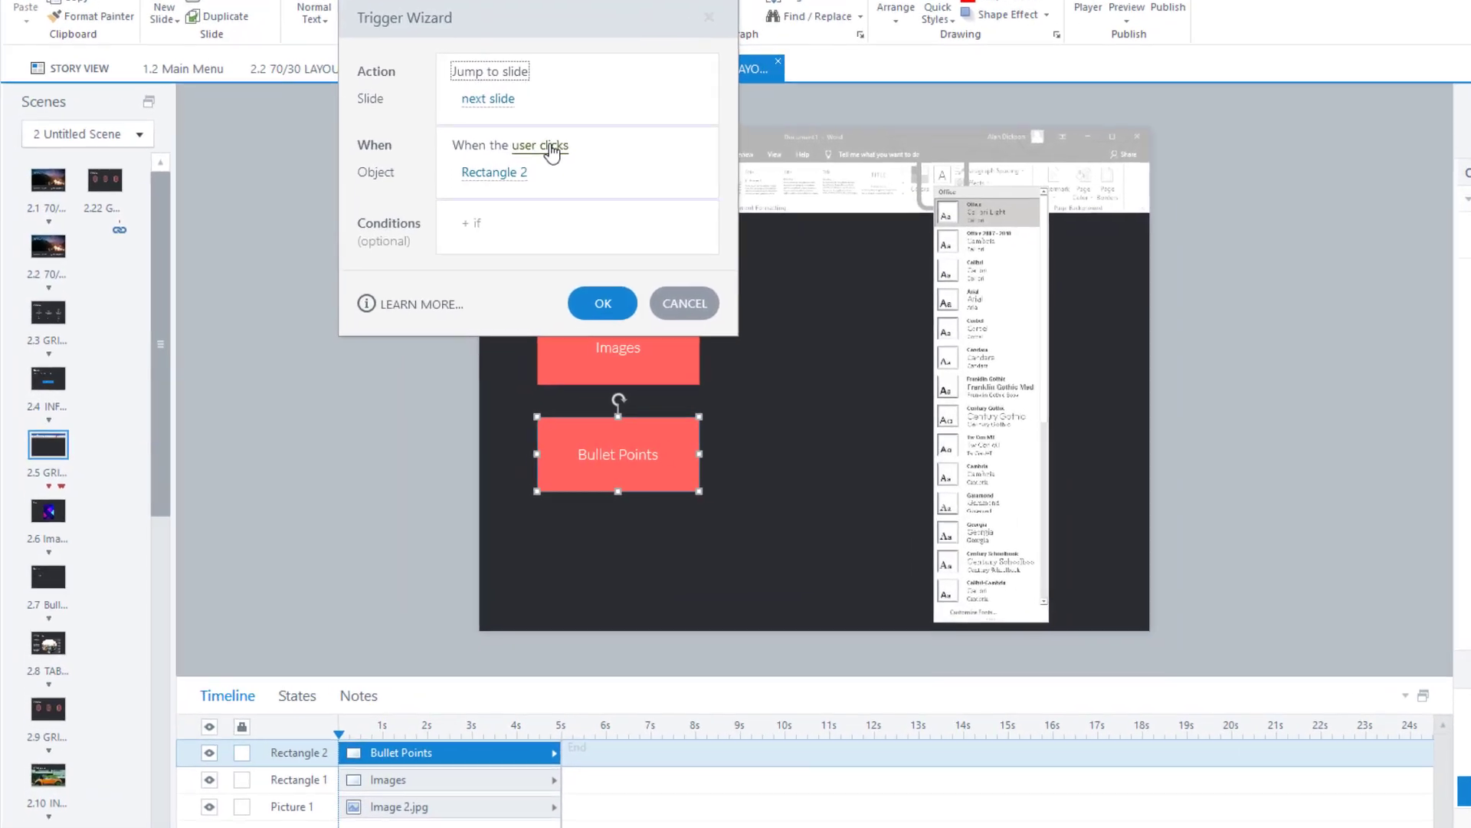
left_click(552, 151)
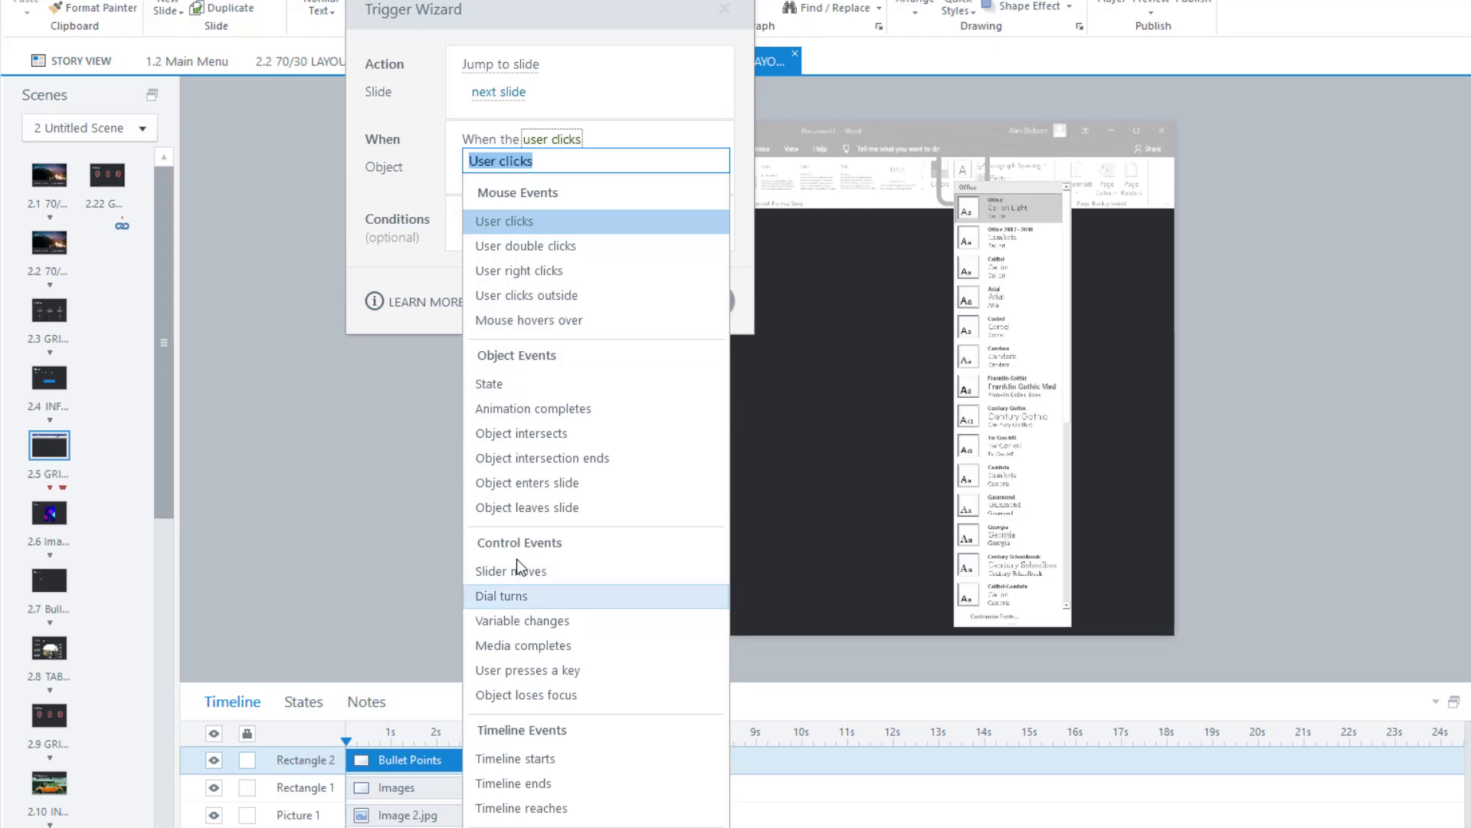
left_click(573, 322)
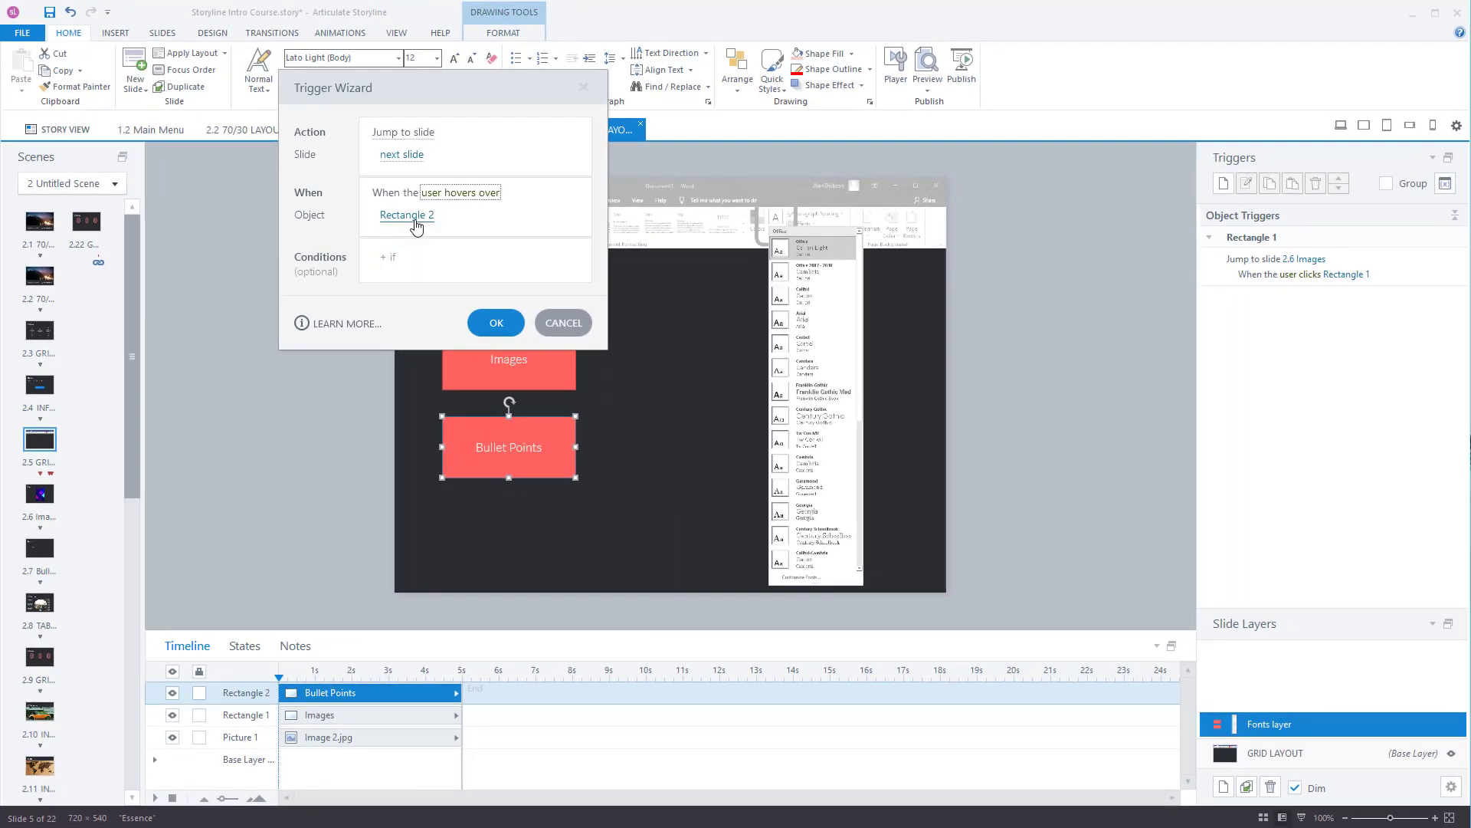
left_click(410, 156)
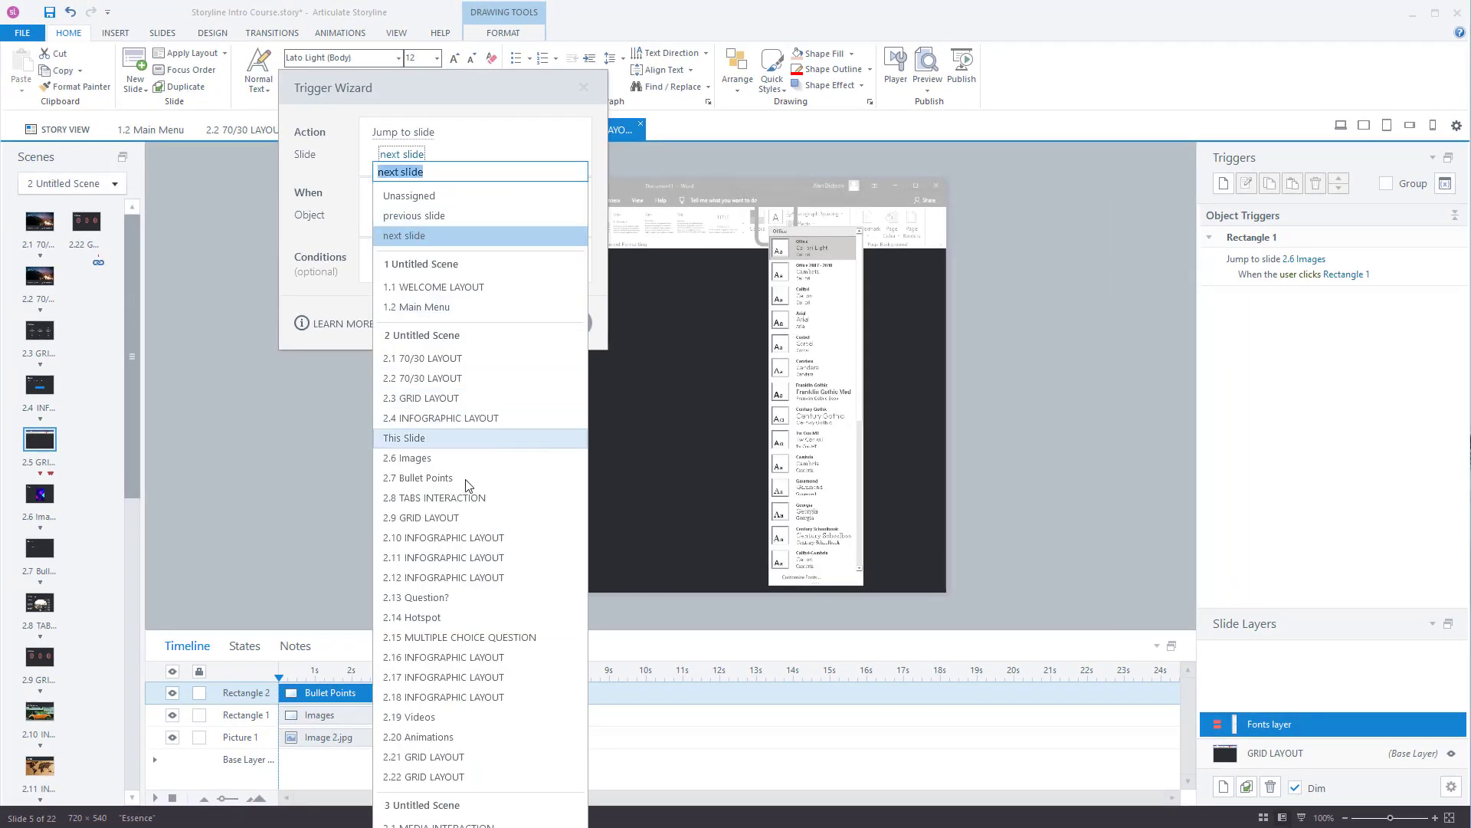
left_click(420, 478)
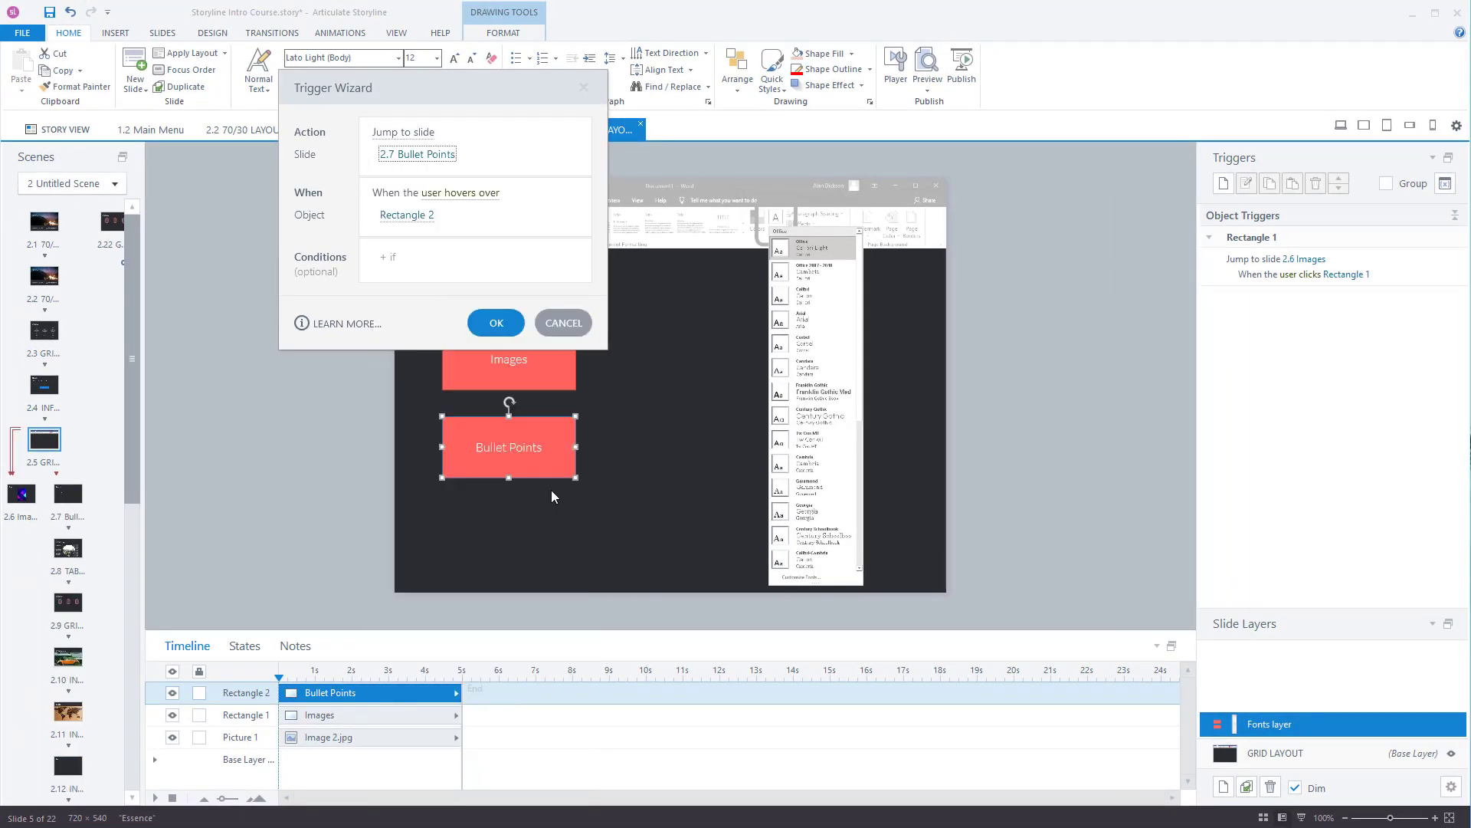
left_click(494, 320)
left_click(1061, 248)
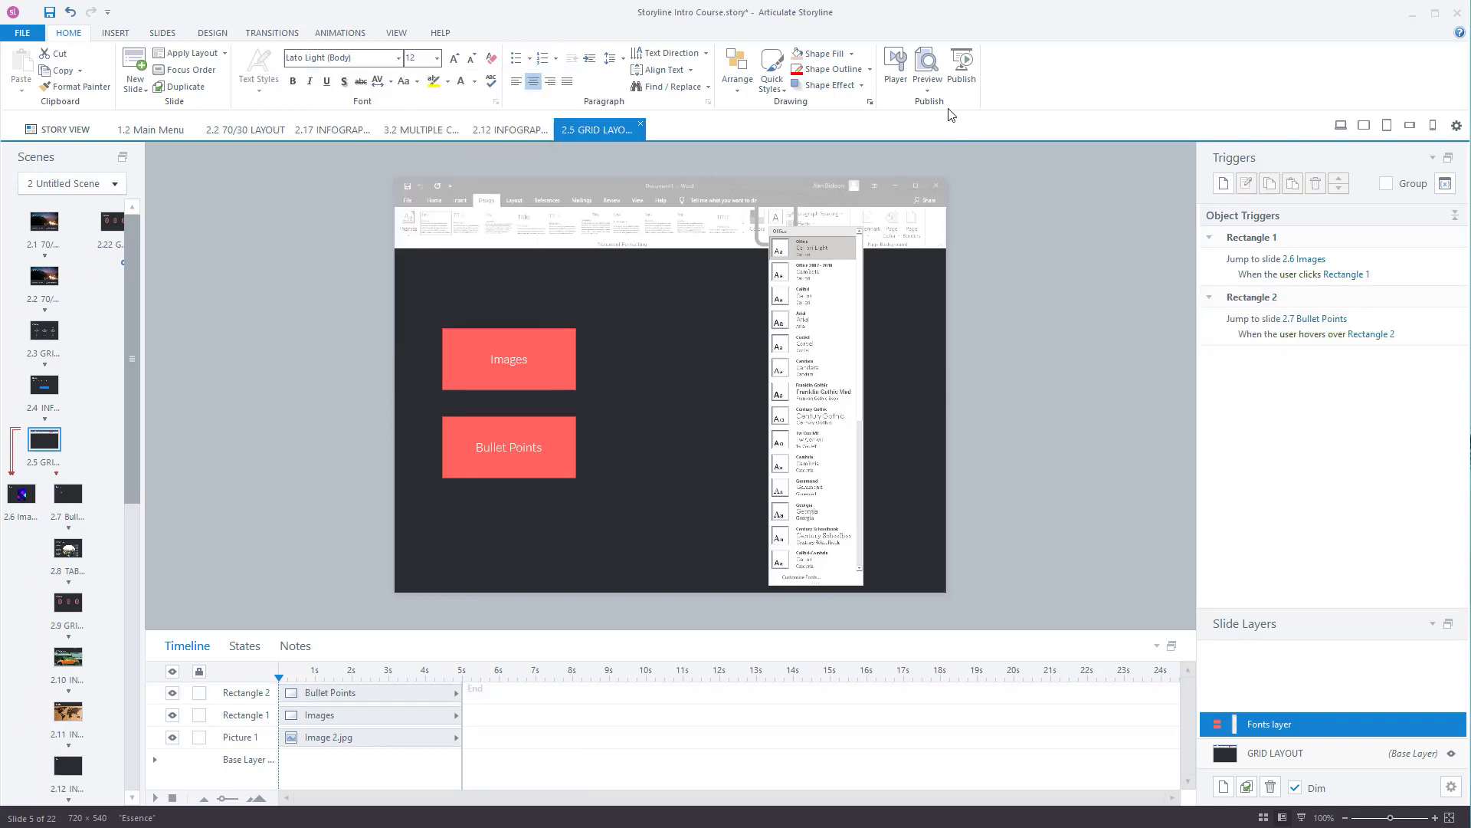
left_click(928, 91)
left_click(968, 161)
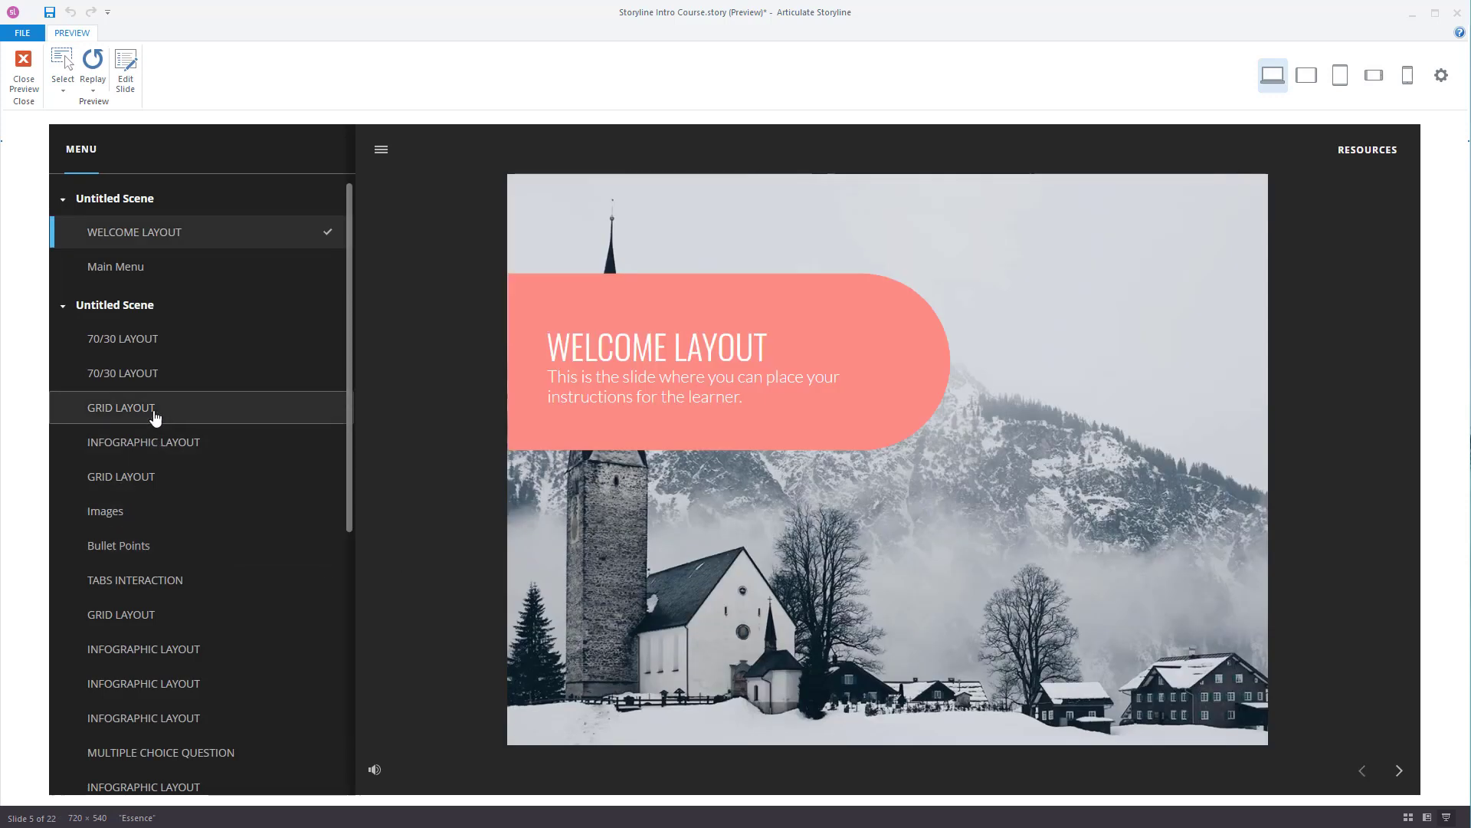
left_click(156, 418)
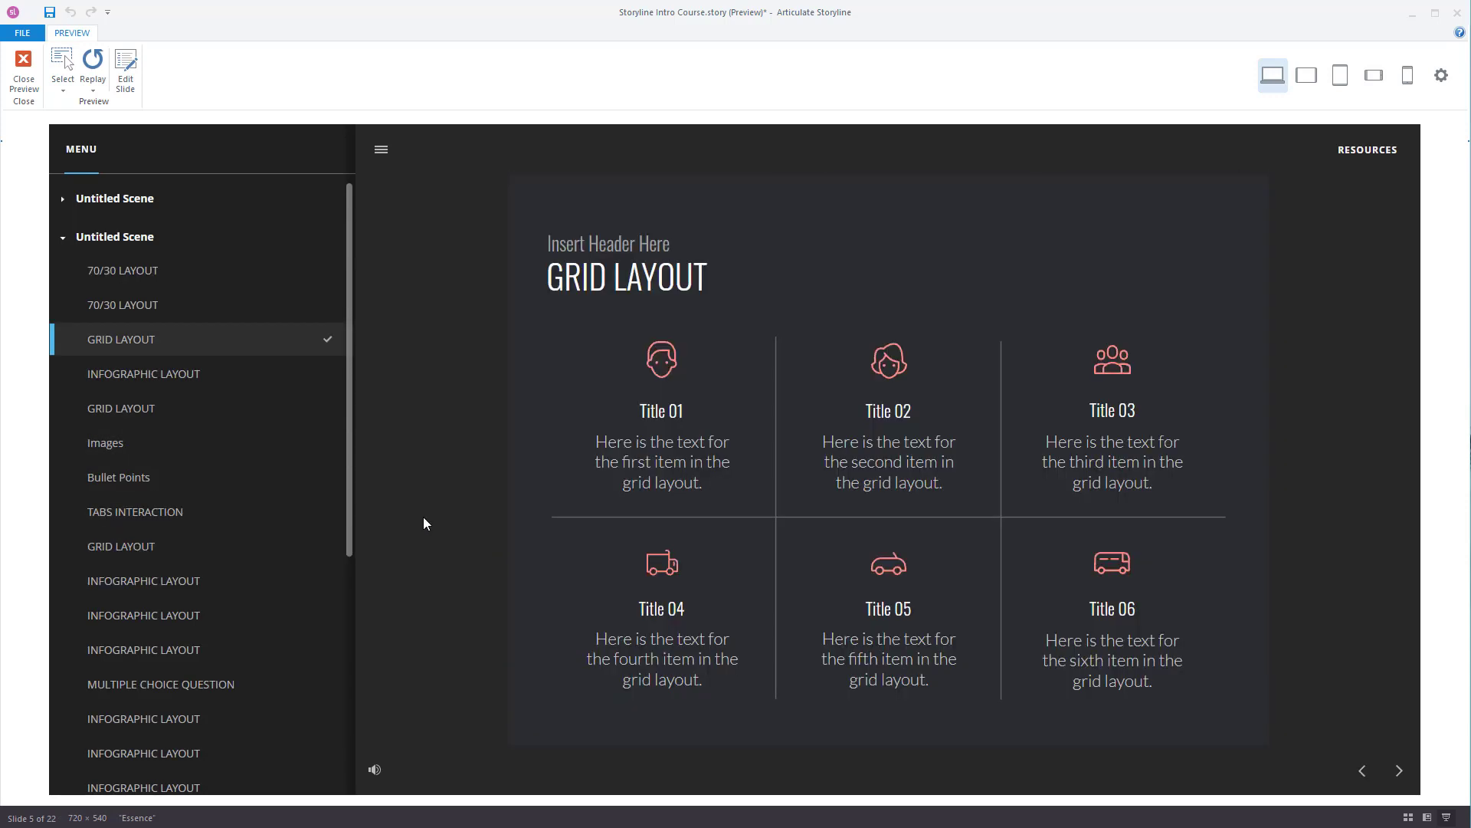
left_click(156, 375)
left_click(155, 410)
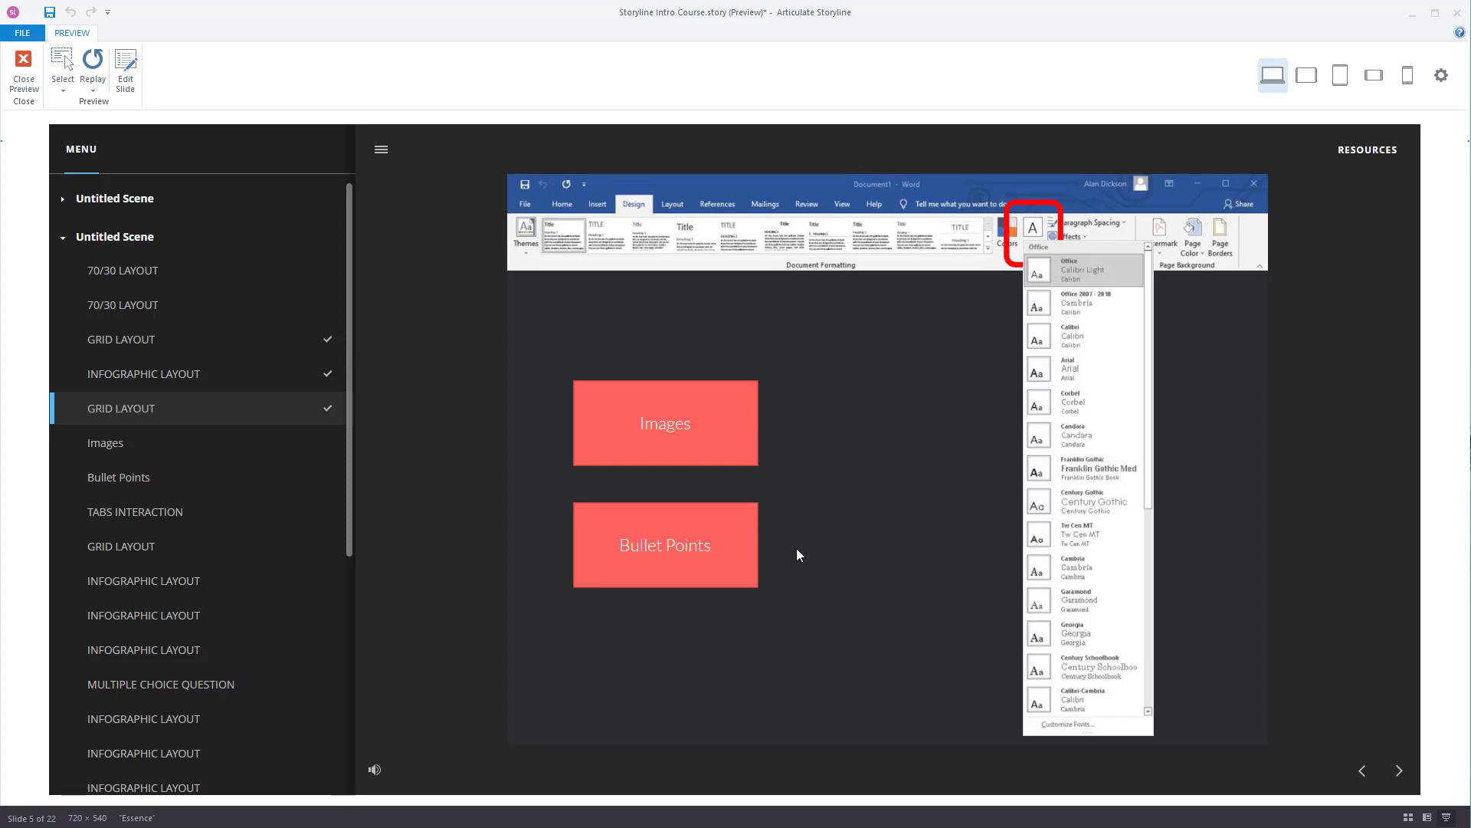
left_click(716, 547)
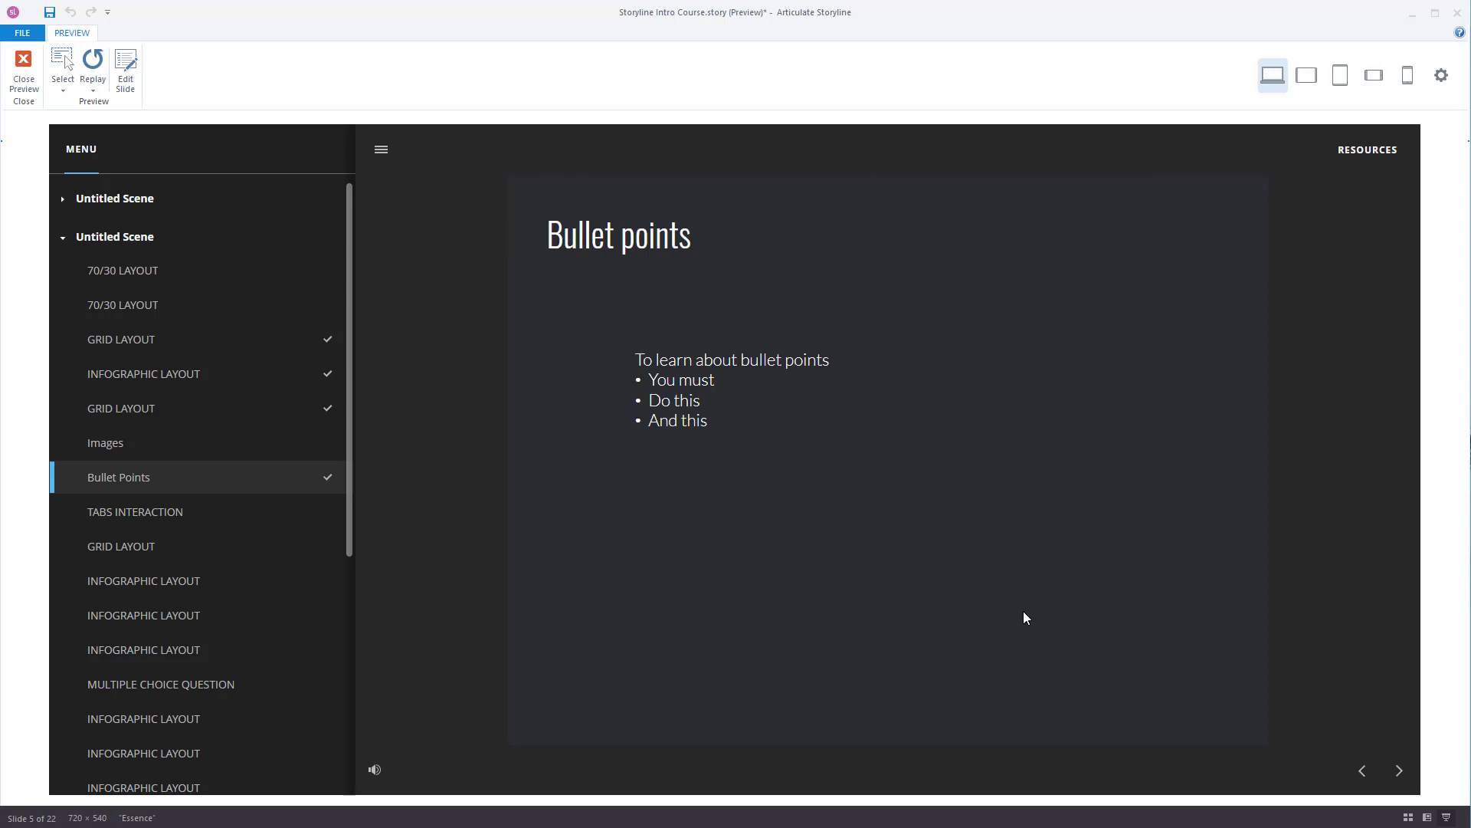
left_click(126, 407)
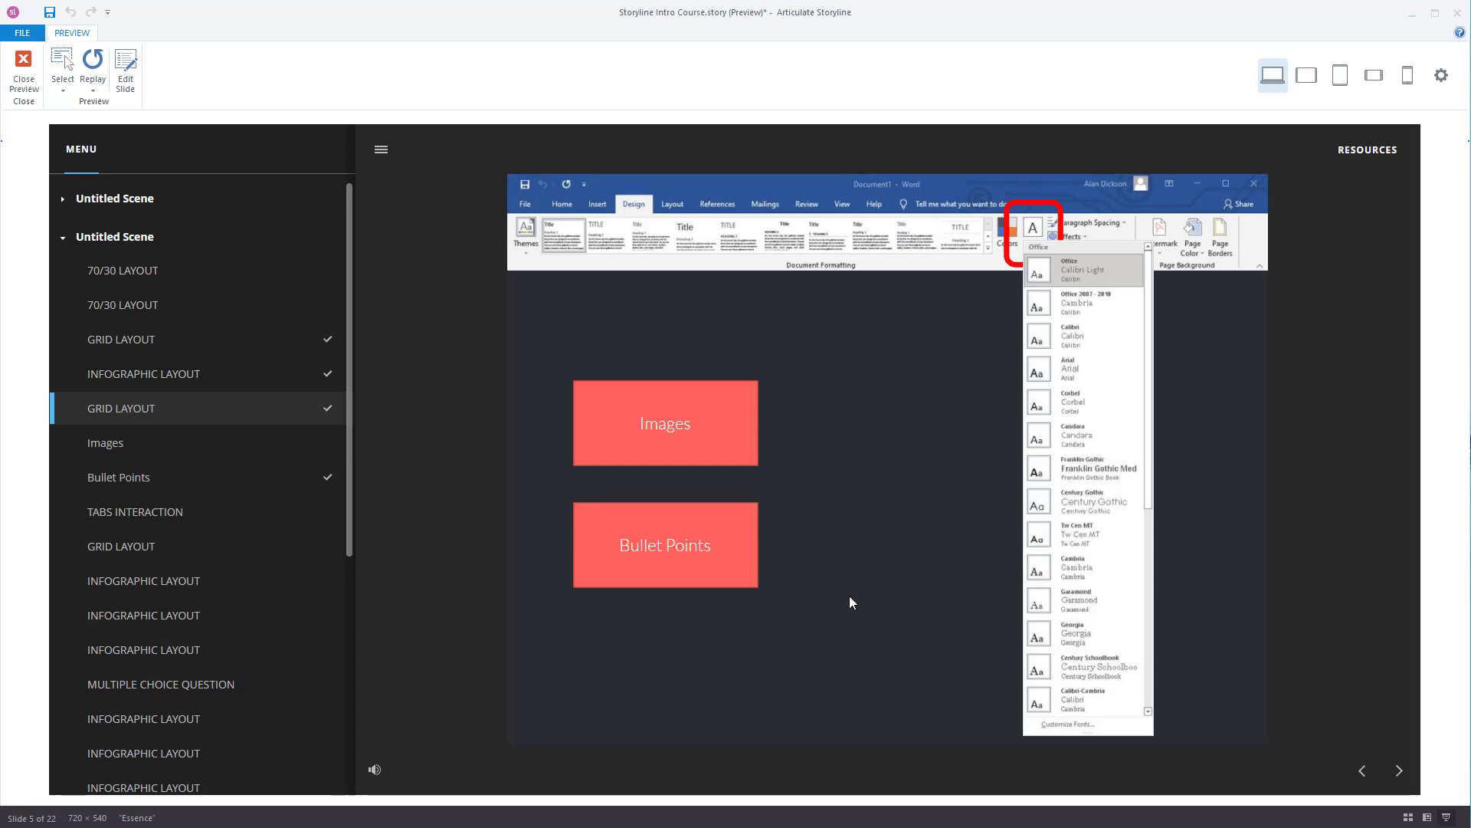
left_click(753, 575)
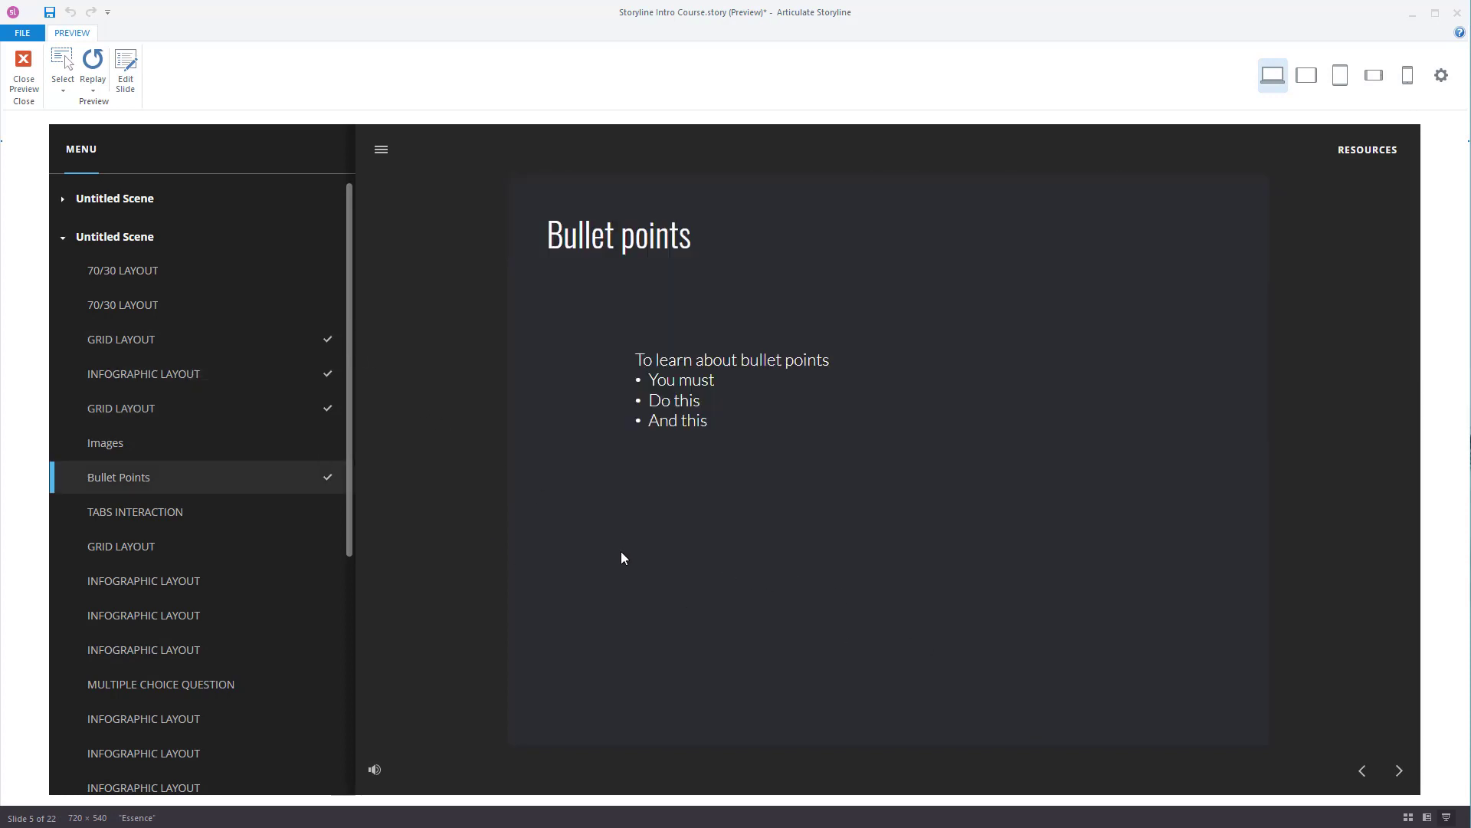
left_click(163, 407)
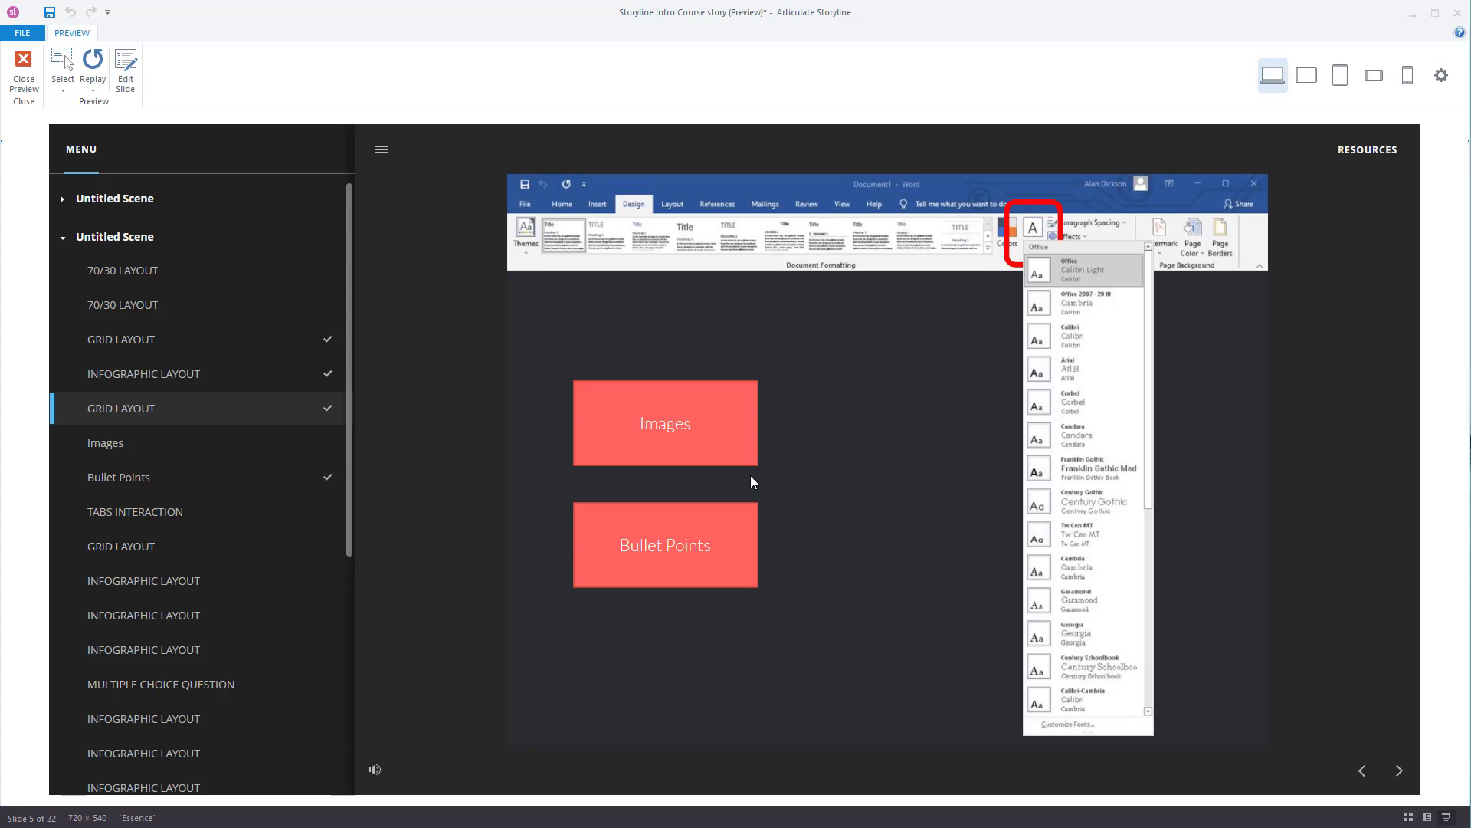
left_click(747, 507)
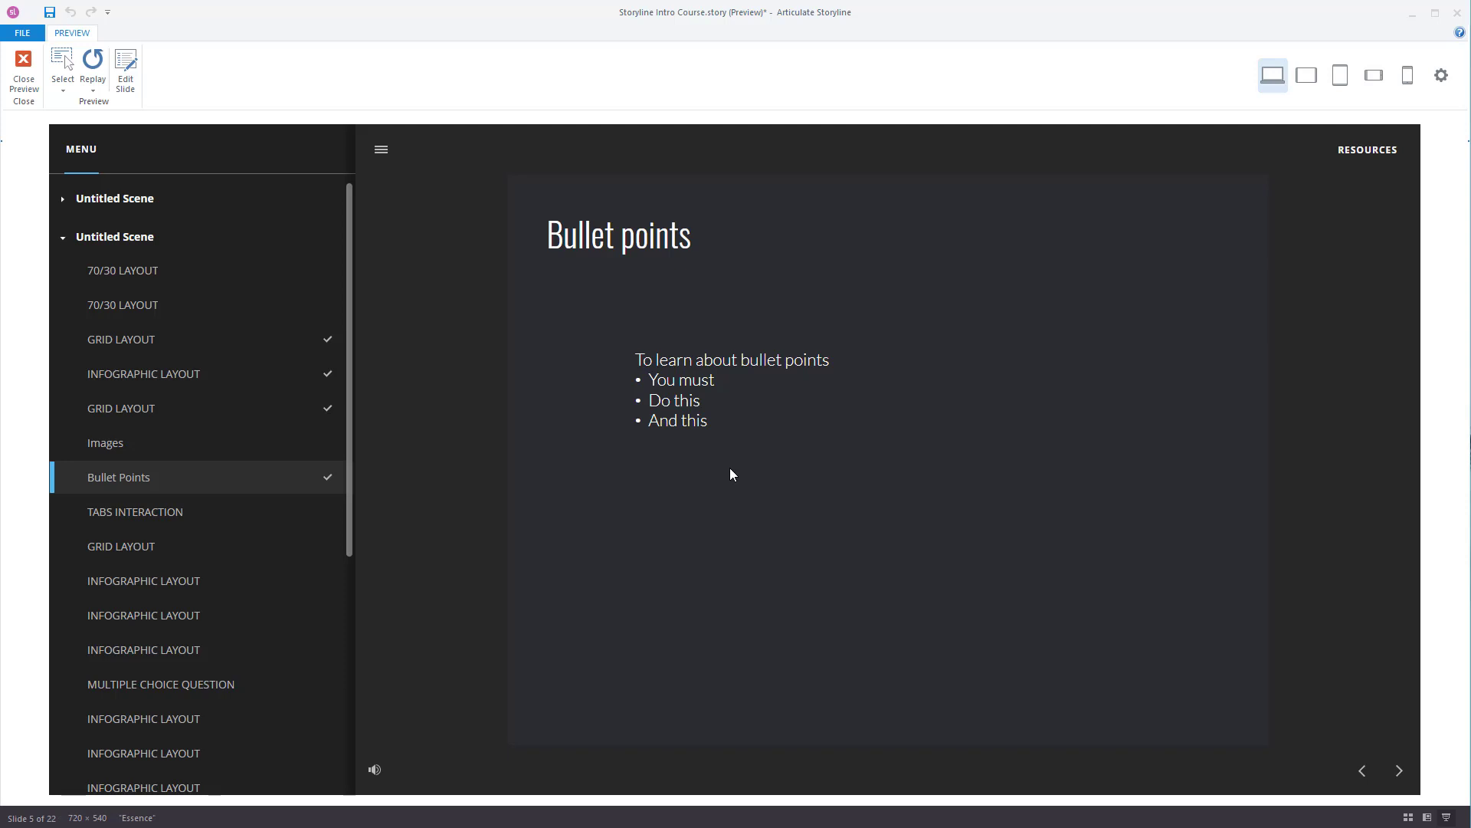
left_click(24, 69)
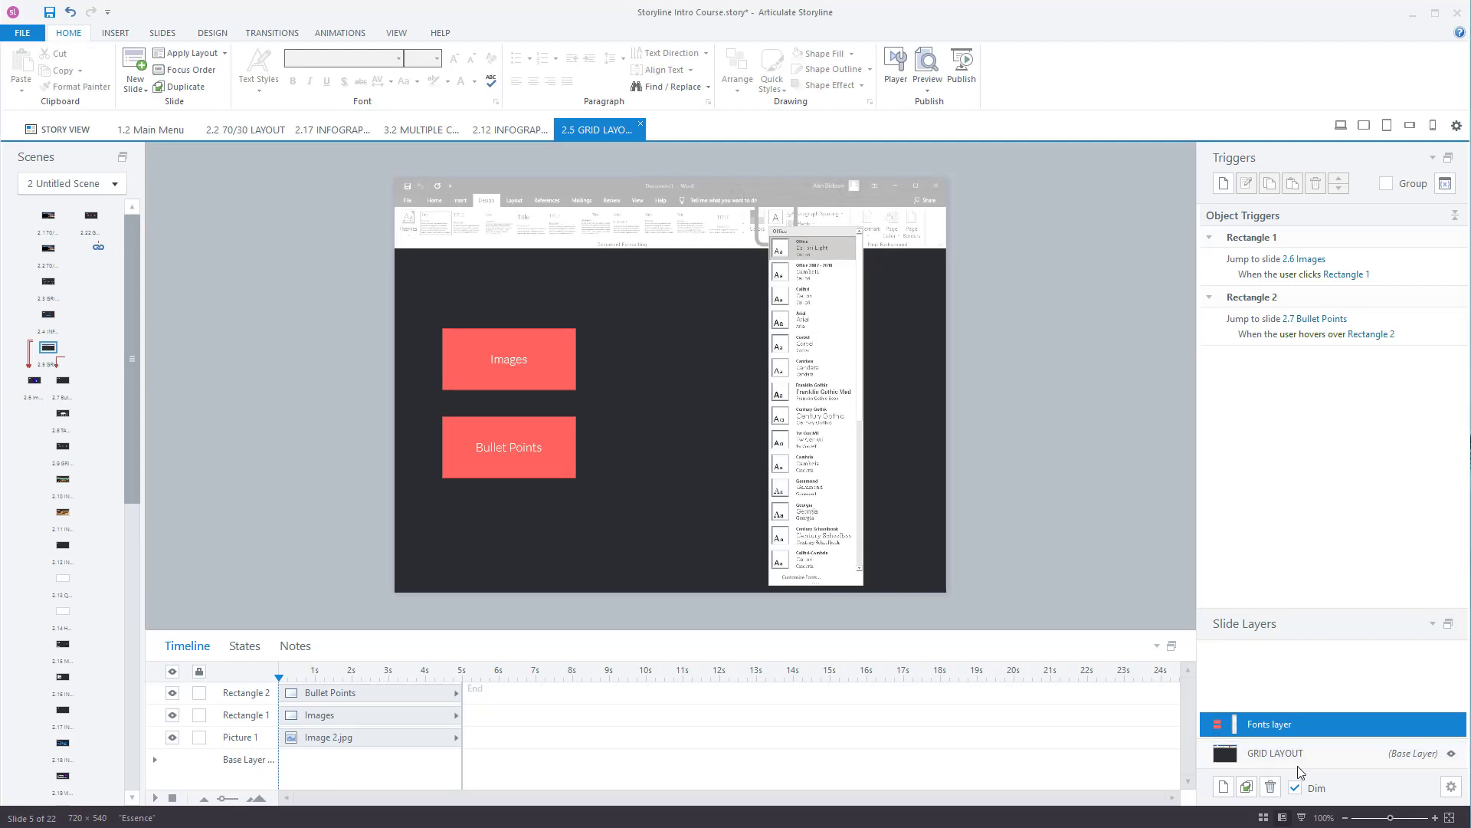
- Change Rectangle 1's Show Fonts layer trigger to fire when the mouse hovers over it
left_click(1295, 753)
left_click(771, 247)
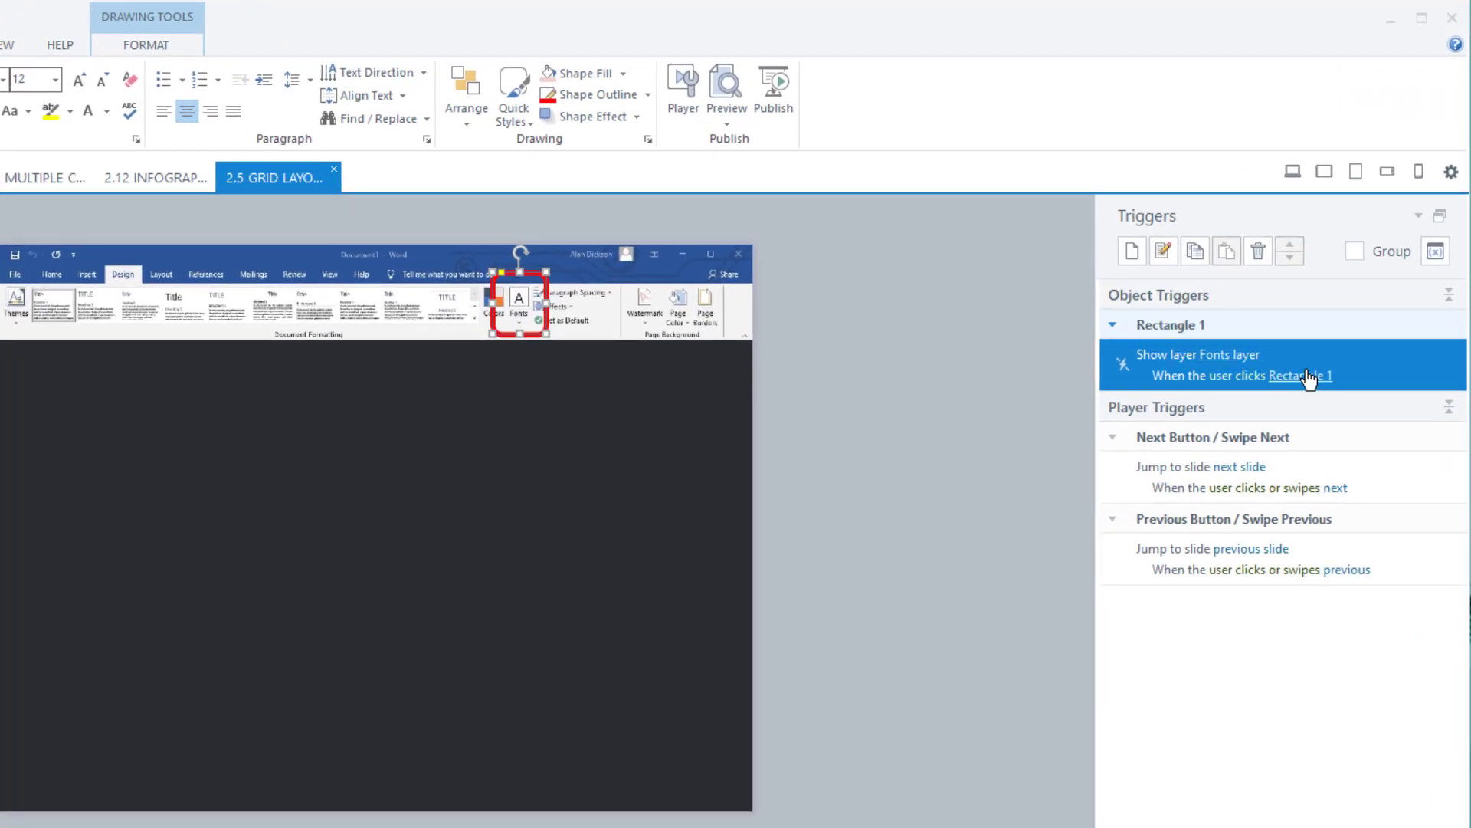
left_click(1307, 381)
left_click(1190, 393)
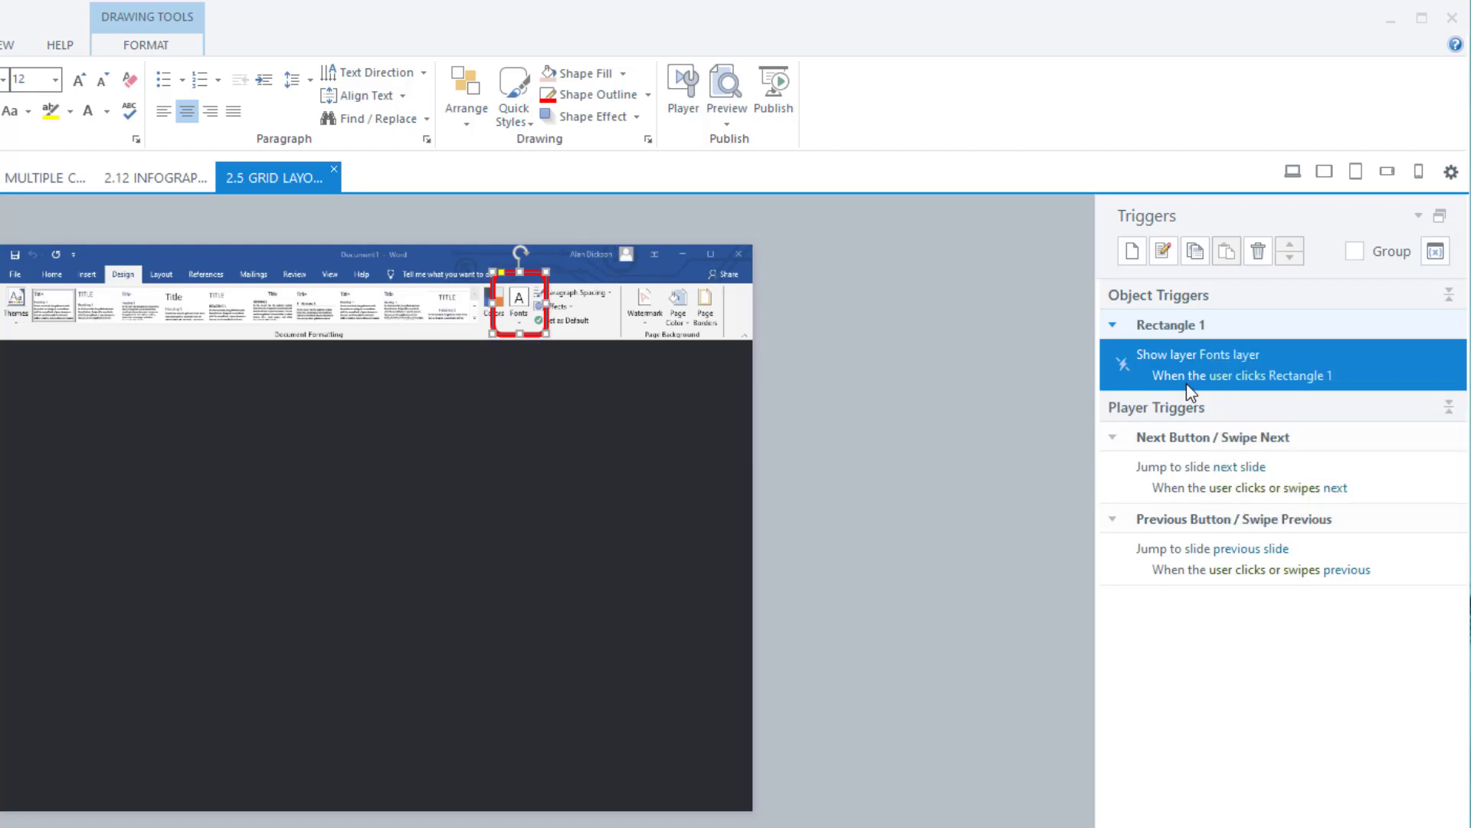
left_click(1246, 376)
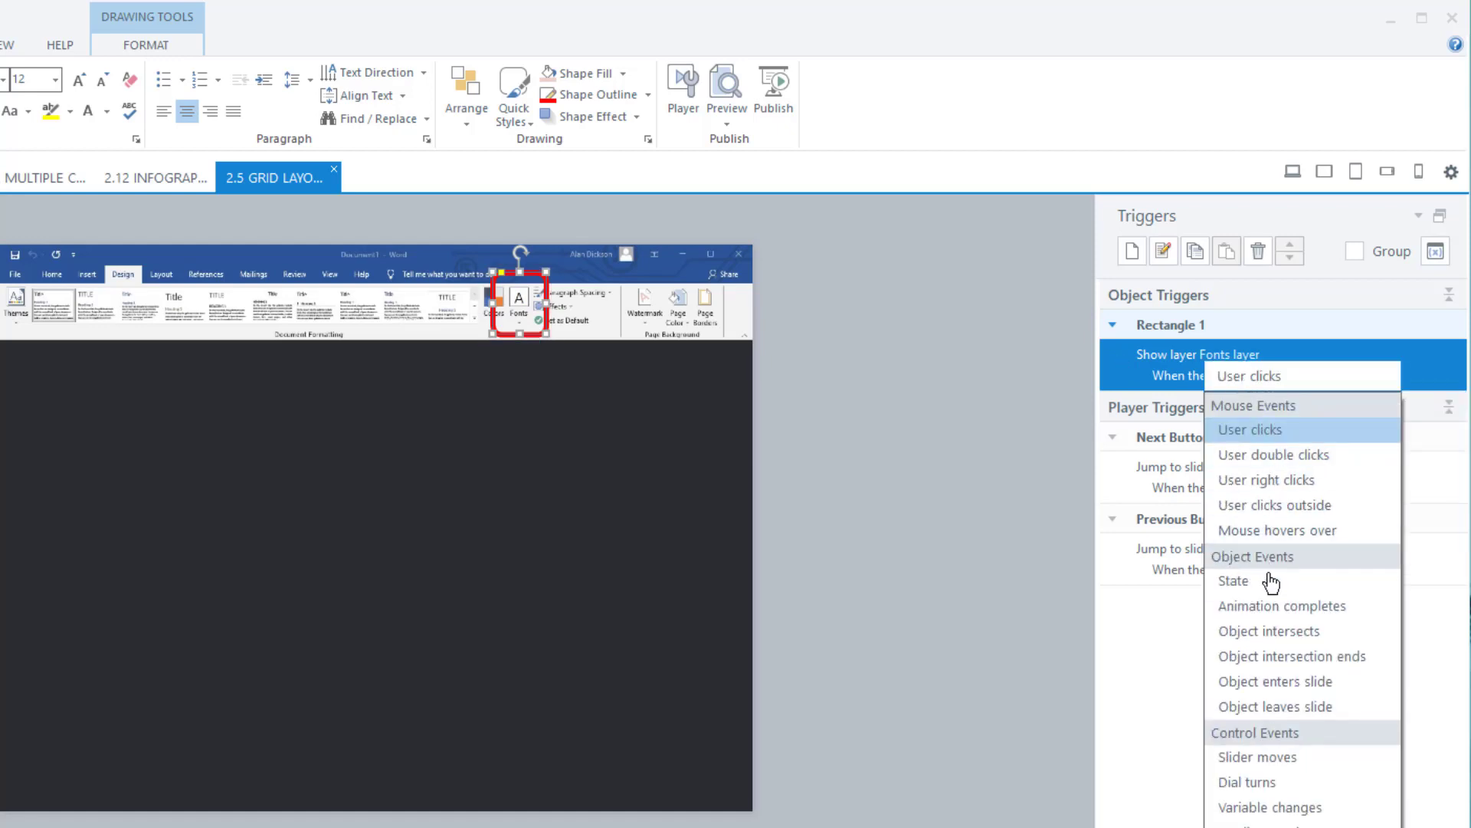
left_click(1310, 537)
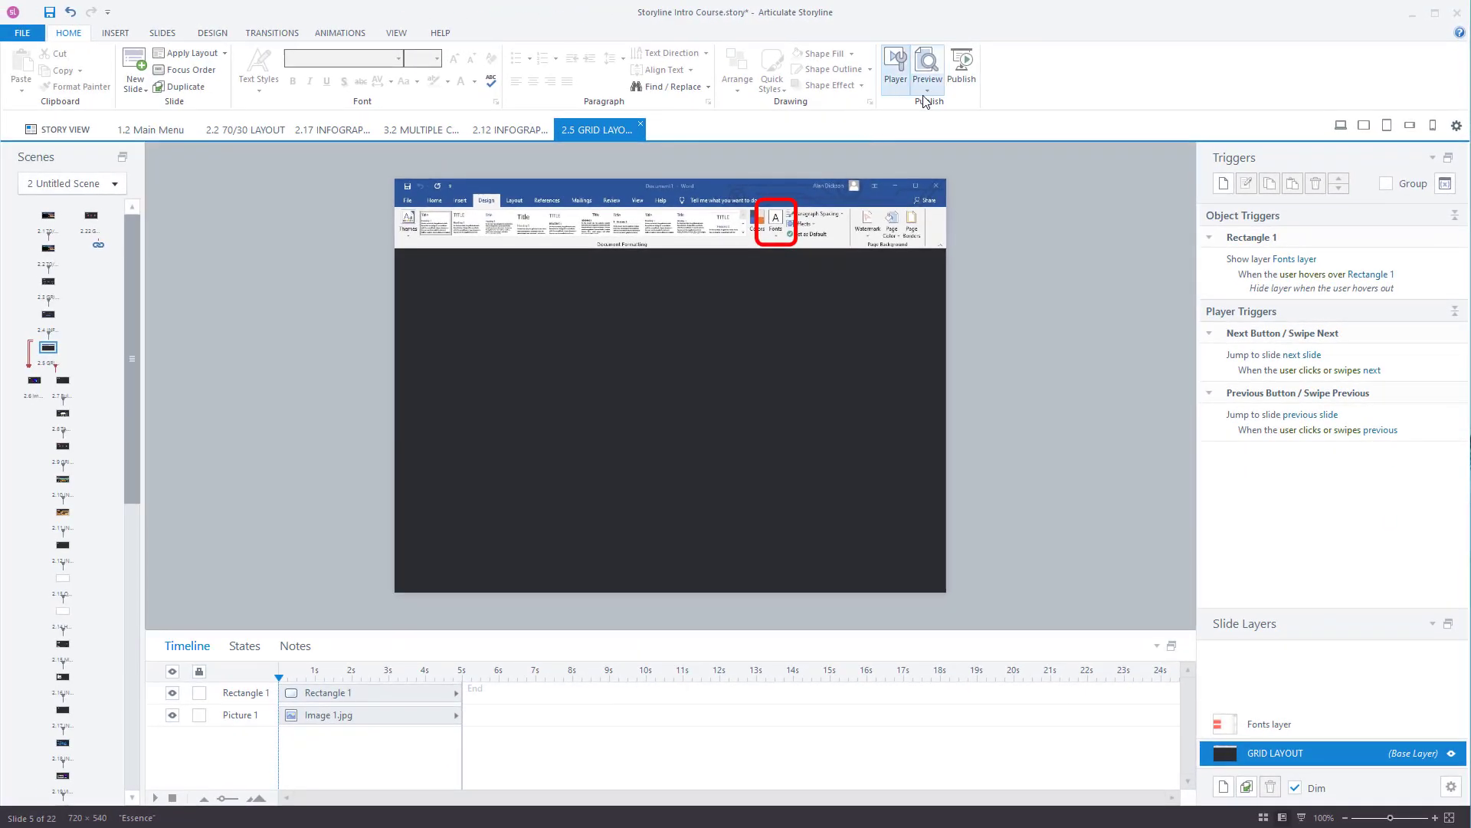
- Preview this slide only and hover over the Fonts hotspot to show the font list
left_click(927, 86)
left_click(961, 112)
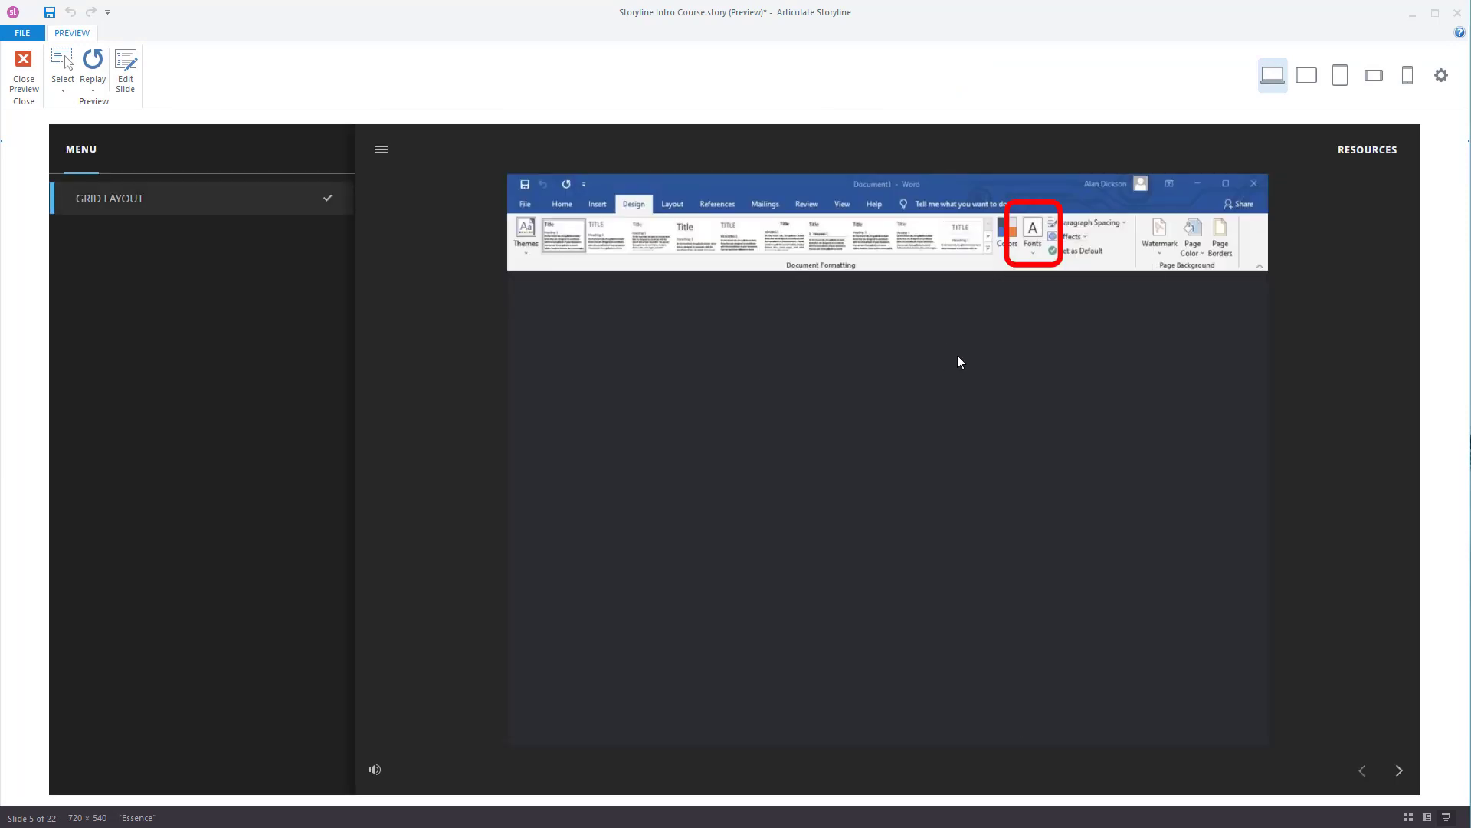
mouse_move(1009, 258)
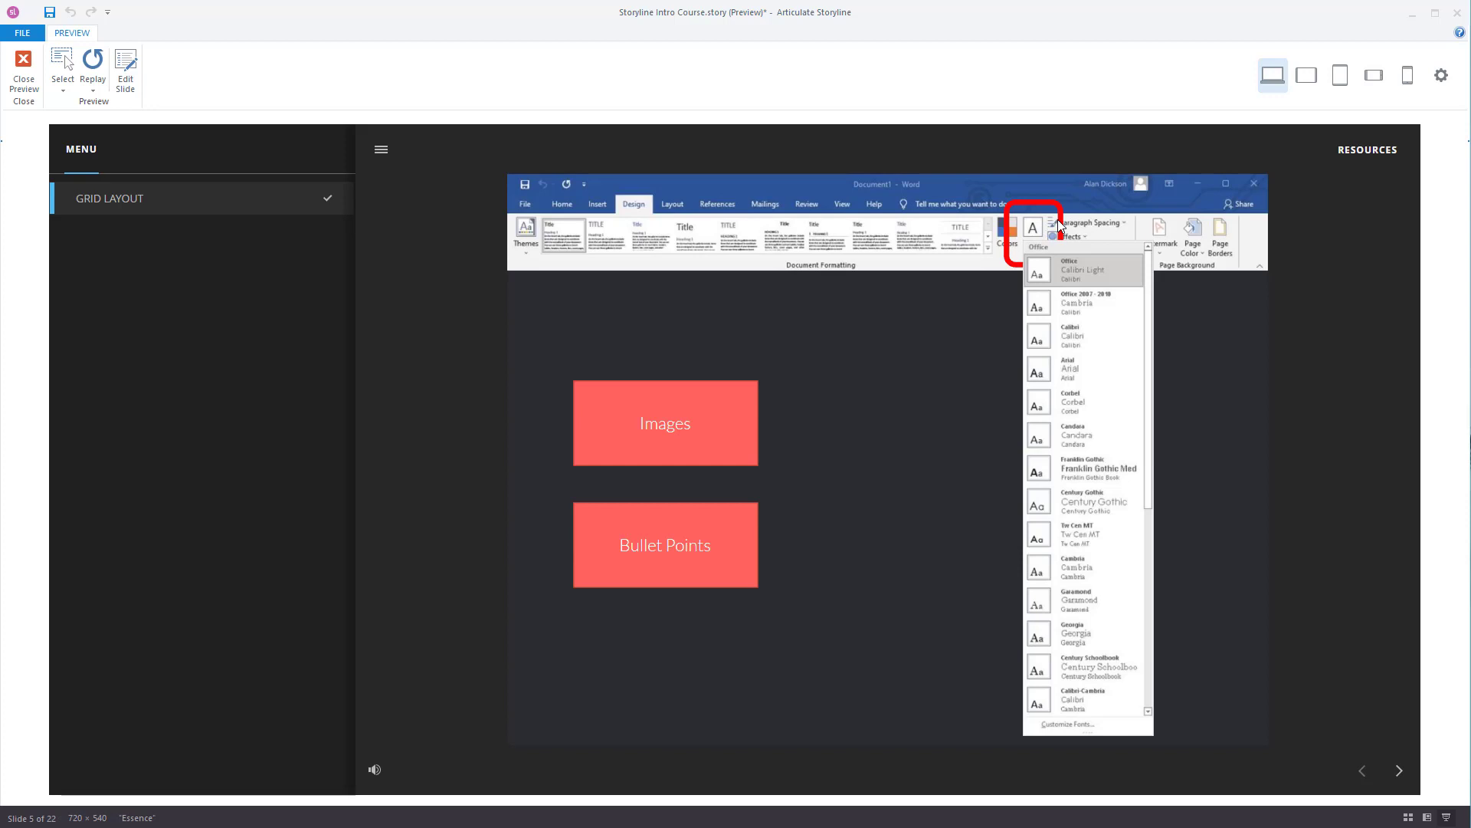
- Leave the preview and switch to the Fonts layer, leaving its trigger event unchanged
left_click(23, 69)
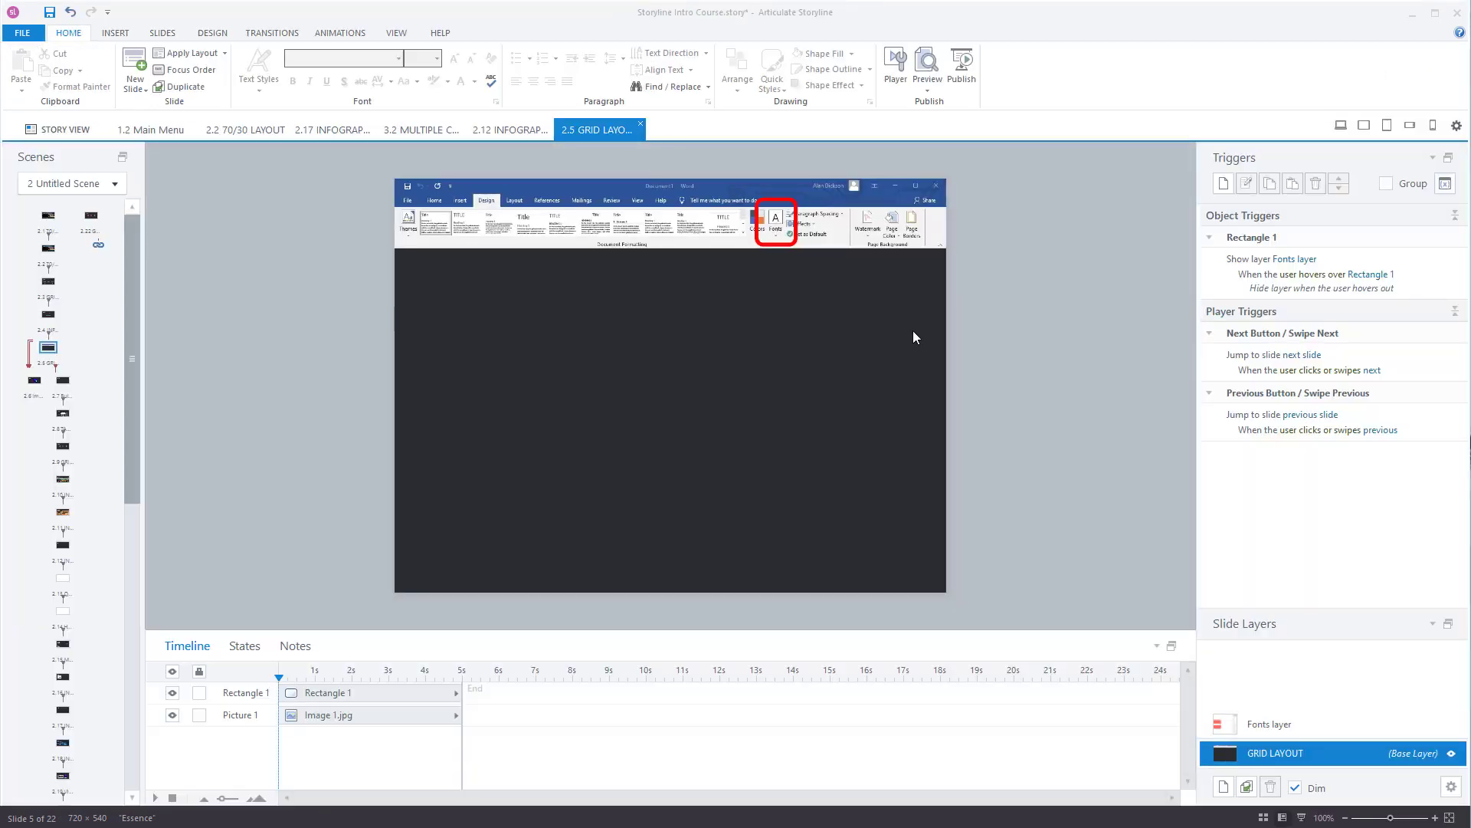
left_click(1303, 276)
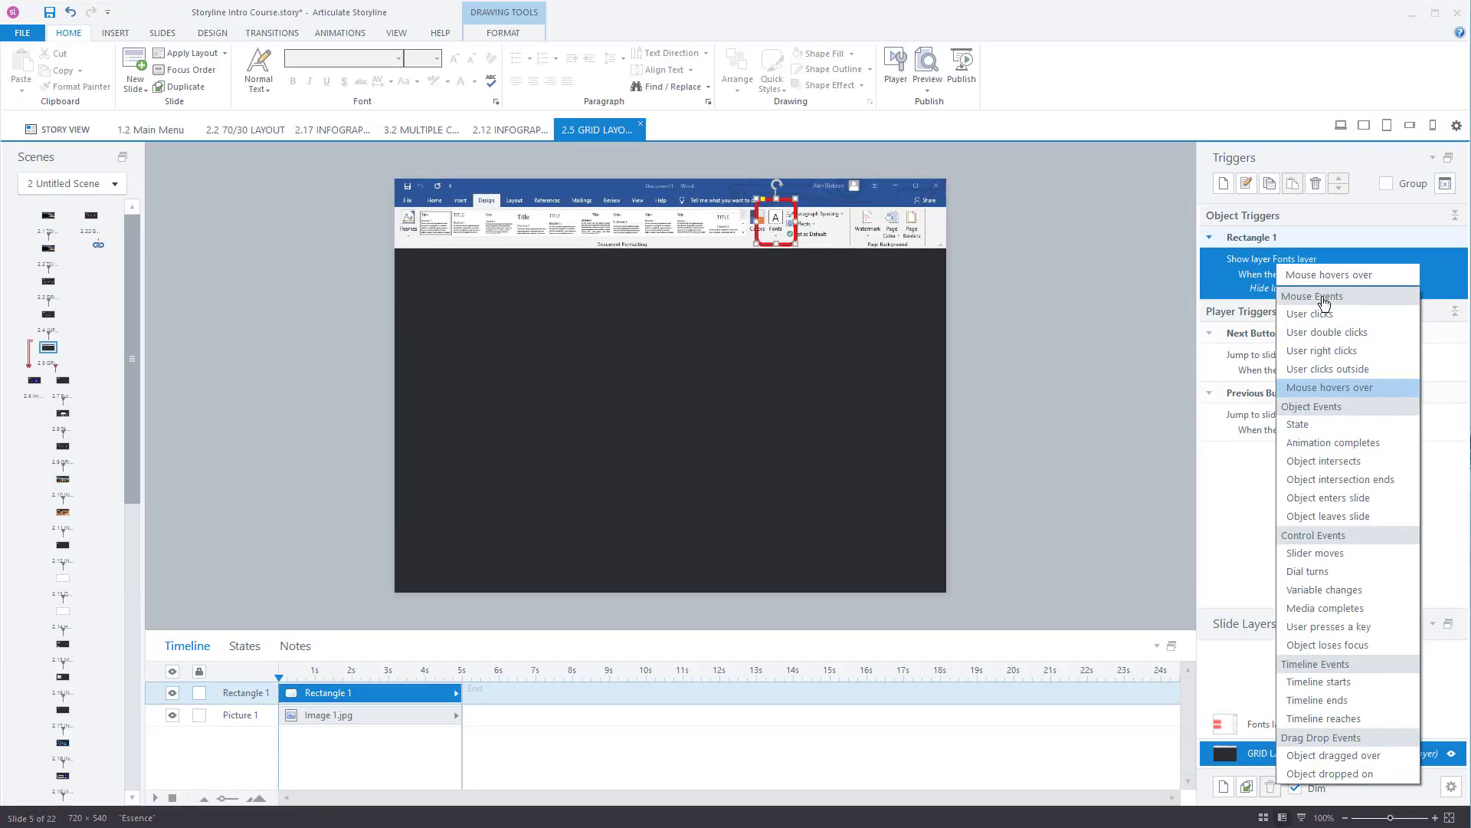
left_click(1100, 398)
left_click(1283, 728)
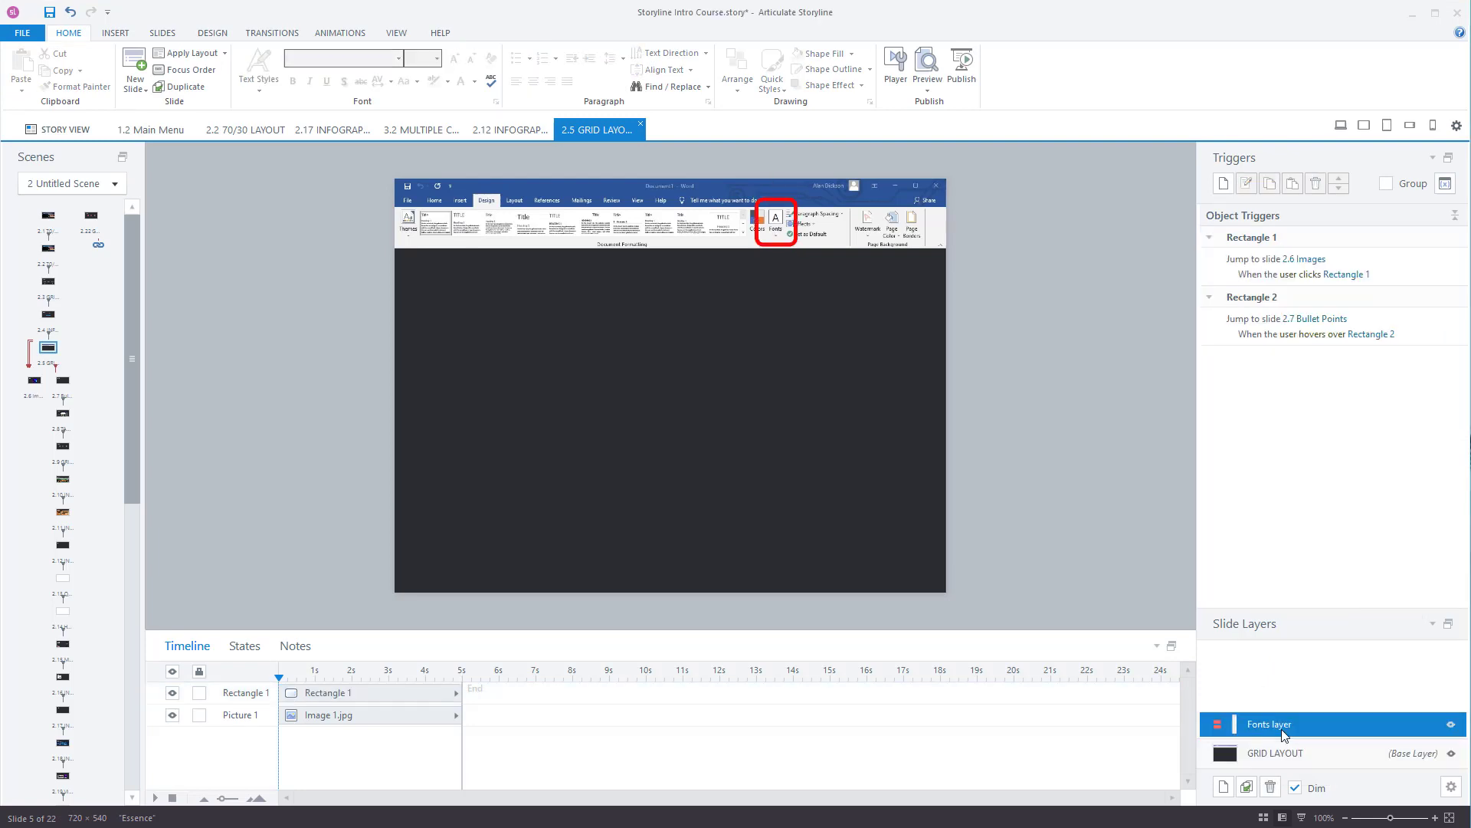
- Change the Bullet Points box's jump trigger event from Mouse hovers over to User clicks
left_click(571, 472)
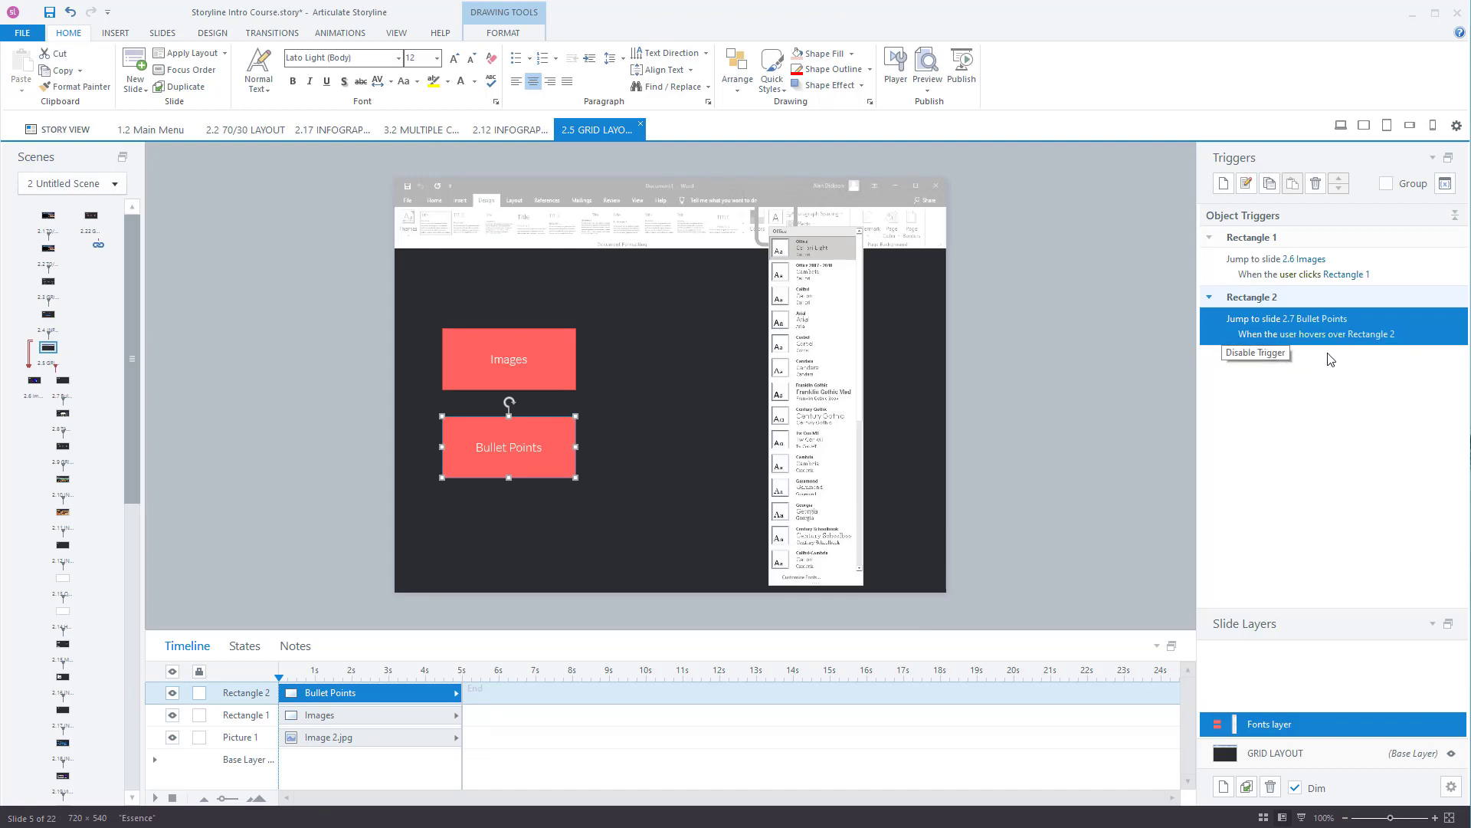
left_click(1314, 337)
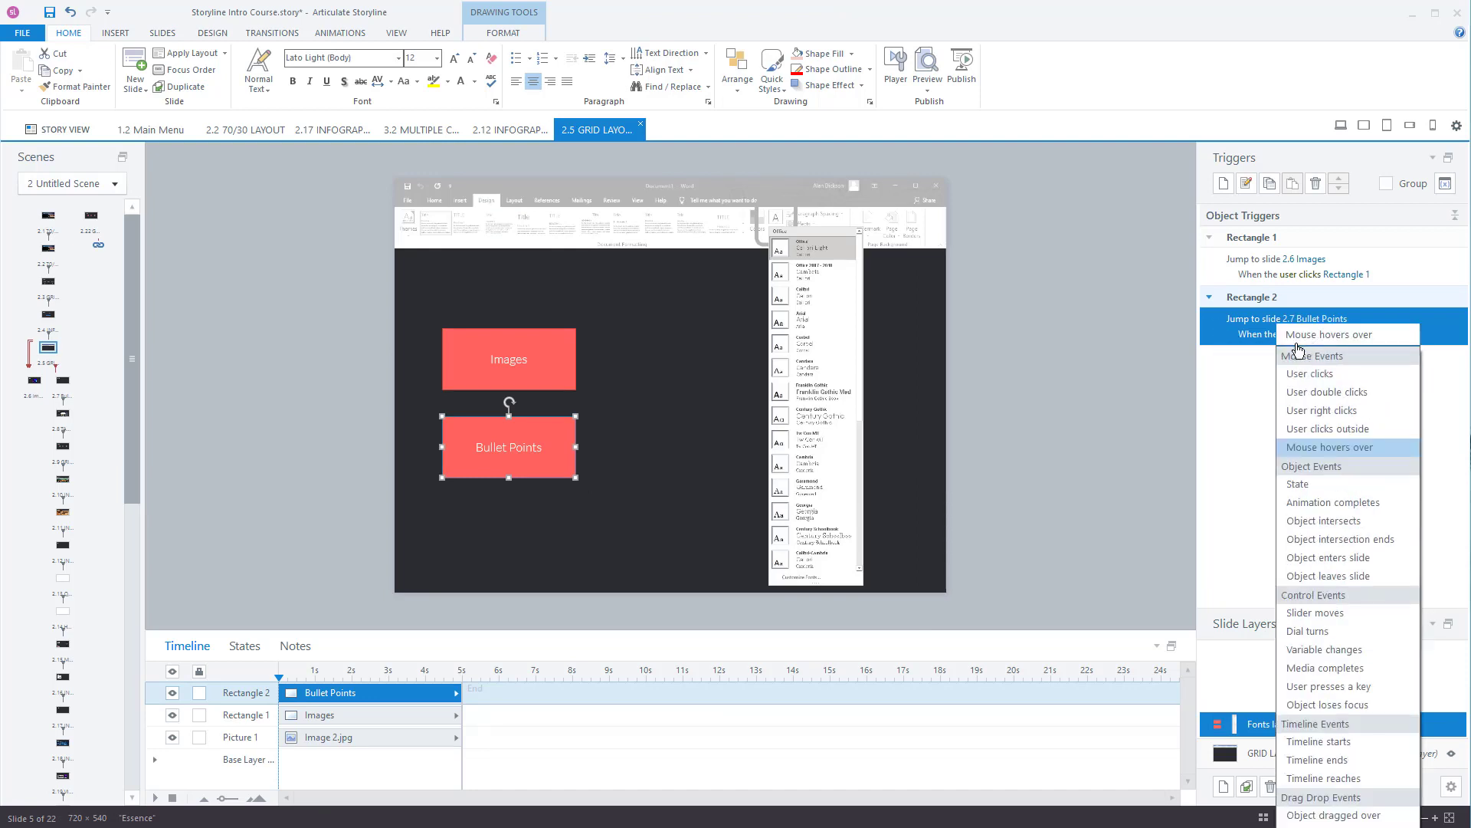
left_click(1333, 374)
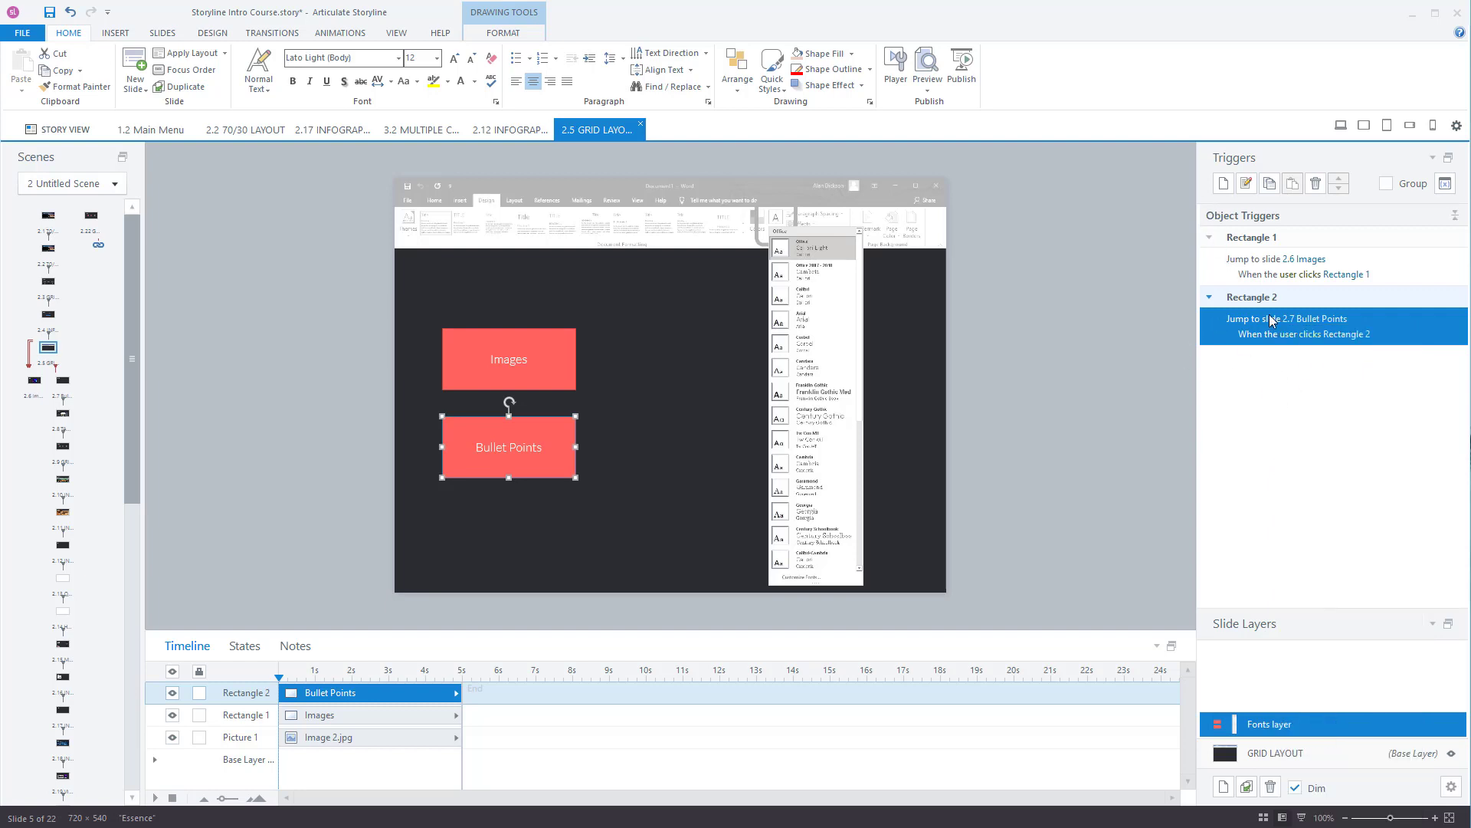
- Check that the Bullet Points trigger uses User clicks in the Trigger Wizard, then confirm it
right_click(1395, 335)
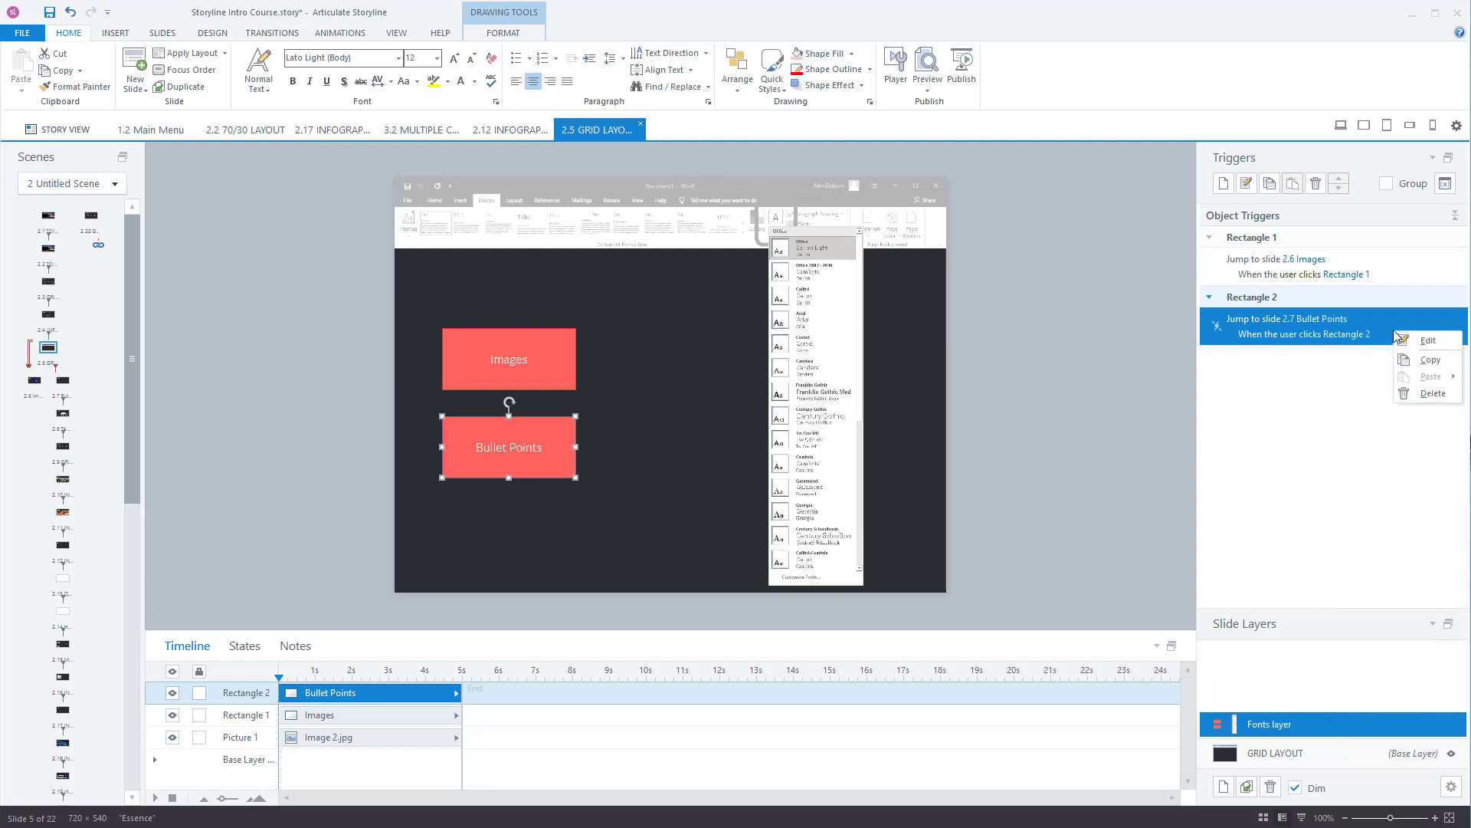
left_click(1427, 340)
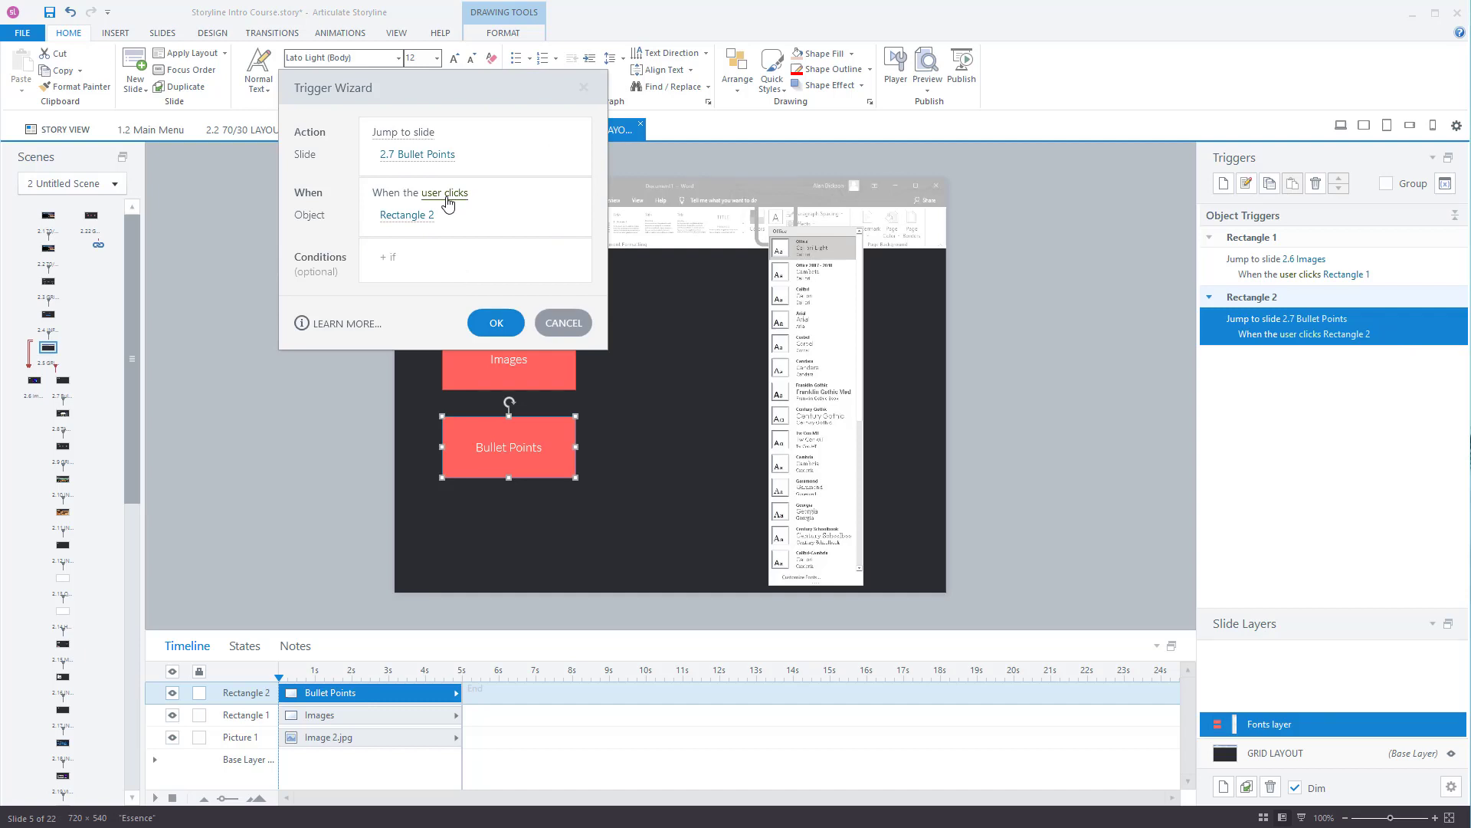
left_click(448, 204)
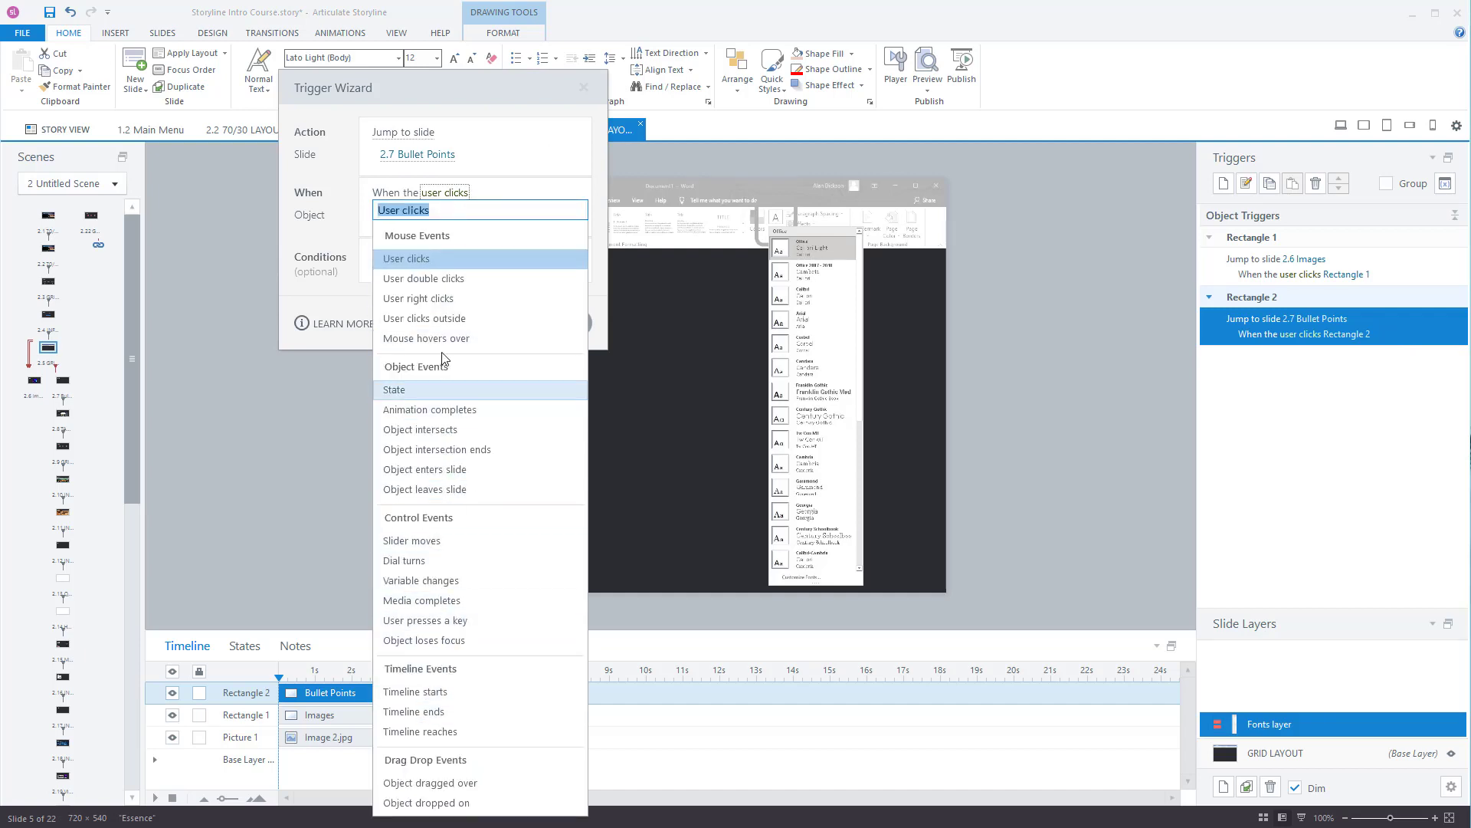
left_click(946, 217)
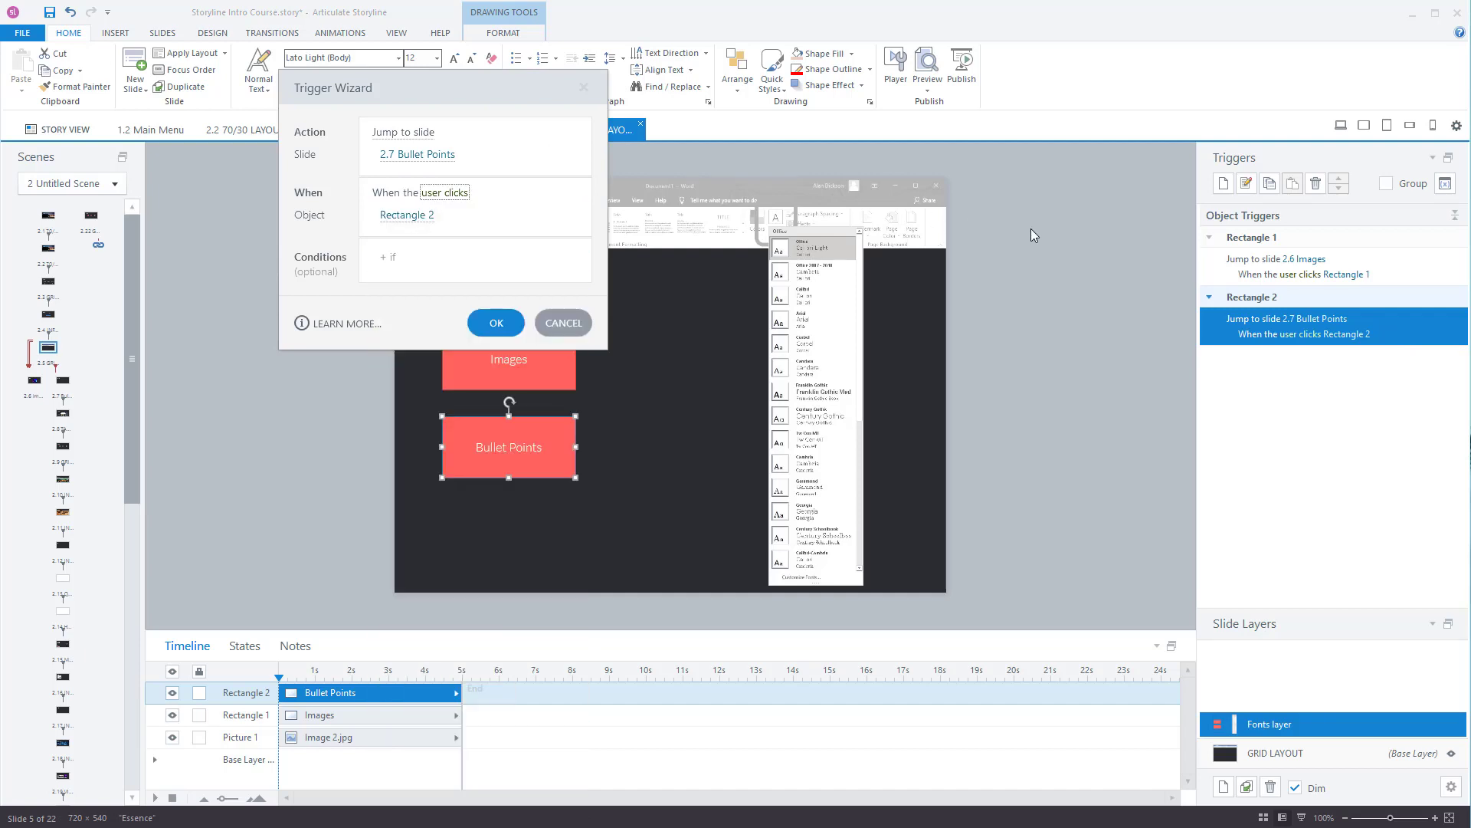
left_click(507, 328)
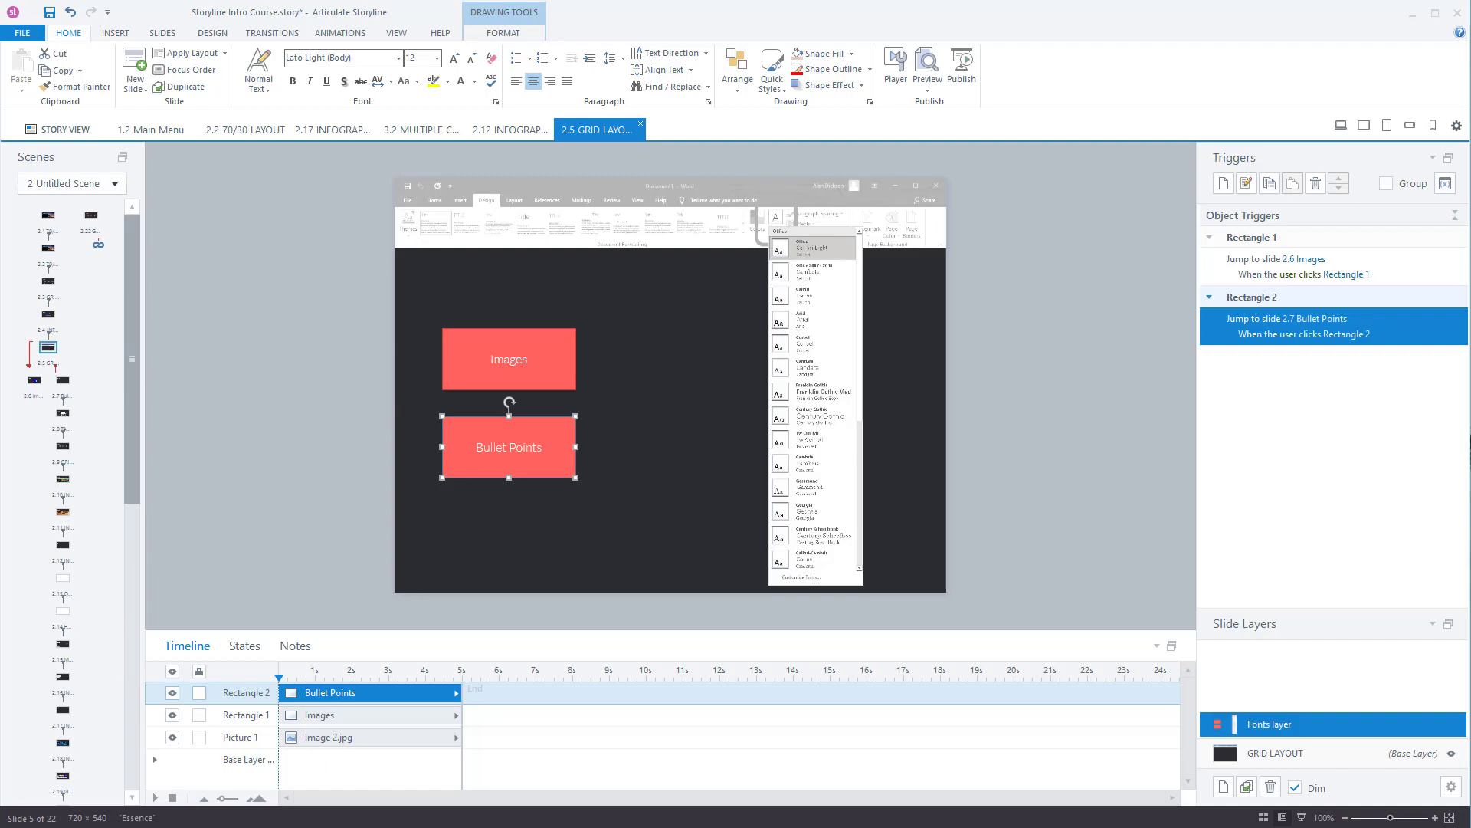